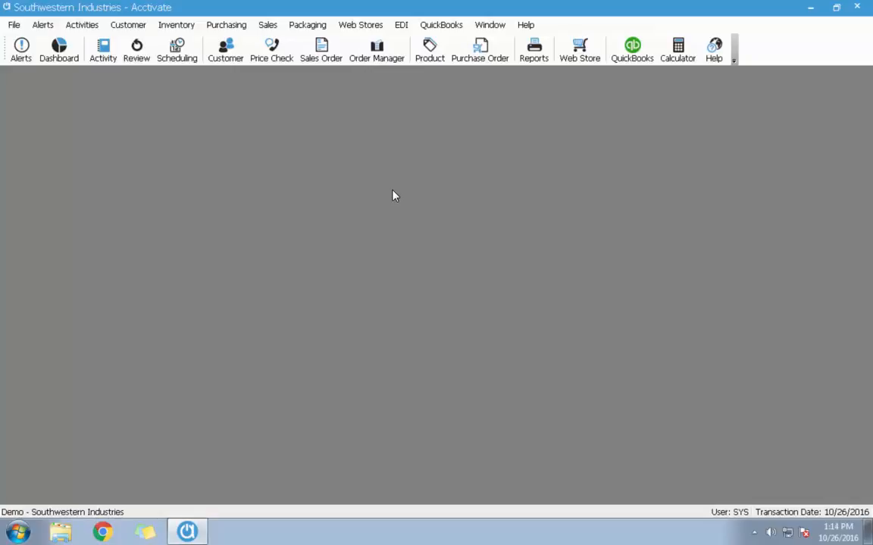
- Open Inventory Receipts and load receipt session 64, moving the window up within the workspace
click(190, 29)
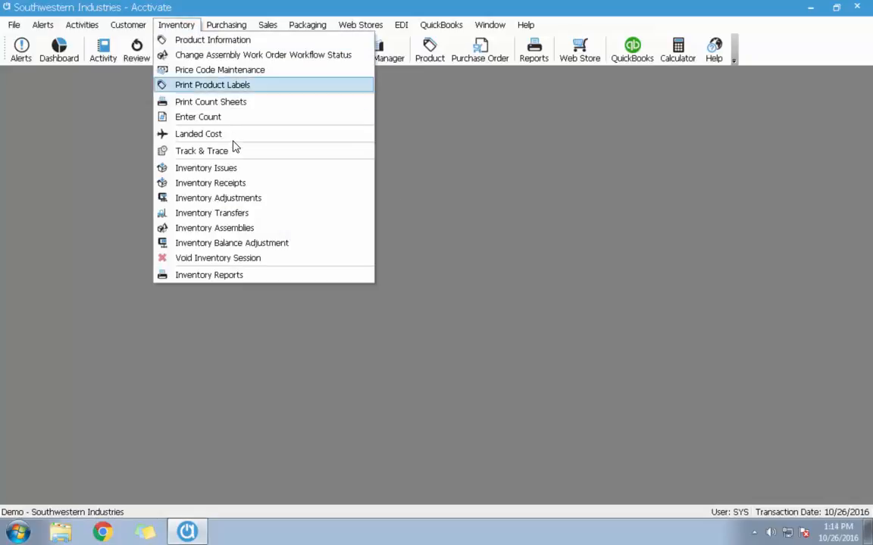
click(258, 188)
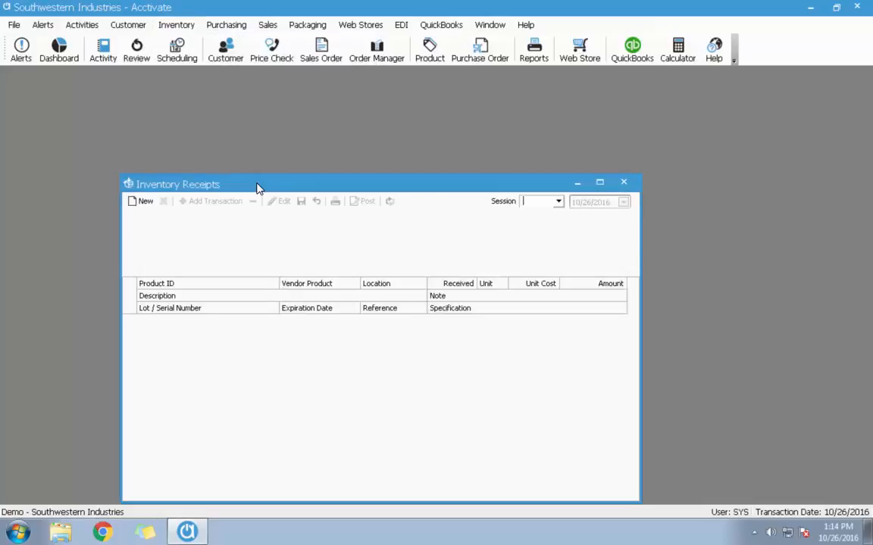
drag(428, 185, 393, 123)
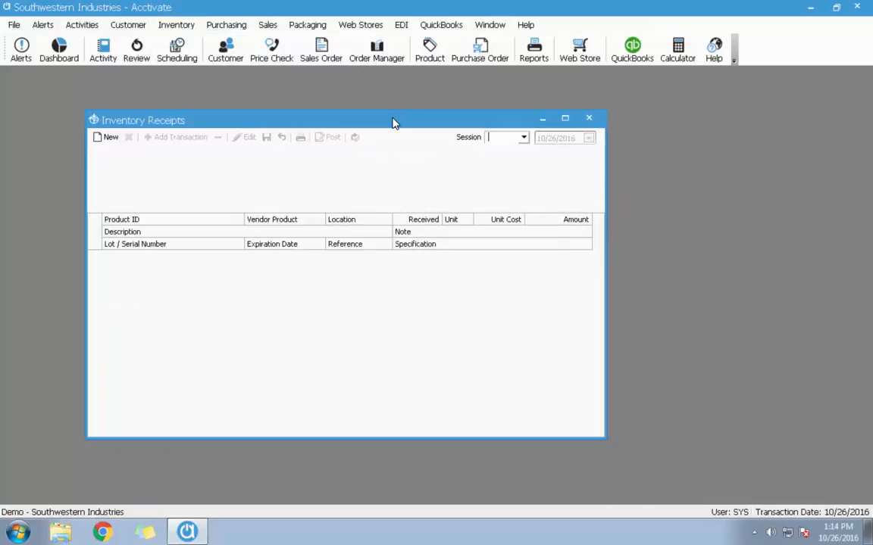
click(523, 140)
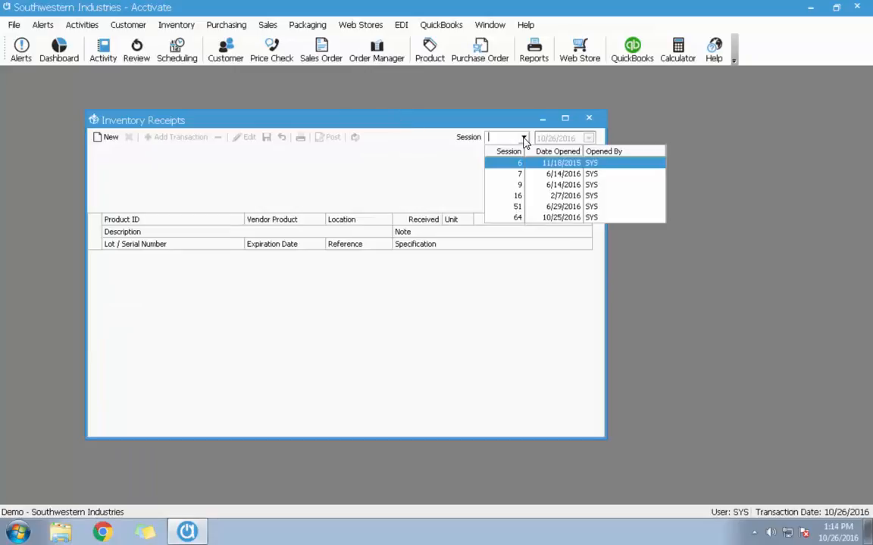
click(529, 219)
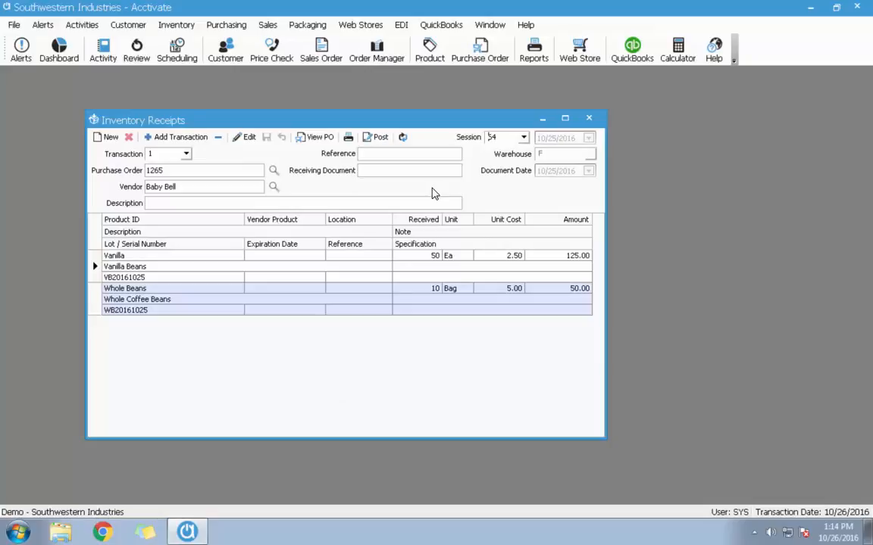
- Open receipt transaction 1 for editing, examine its purchase order and the Vanilla and Whole Beans lot numbers, and save it
click(246, 138)
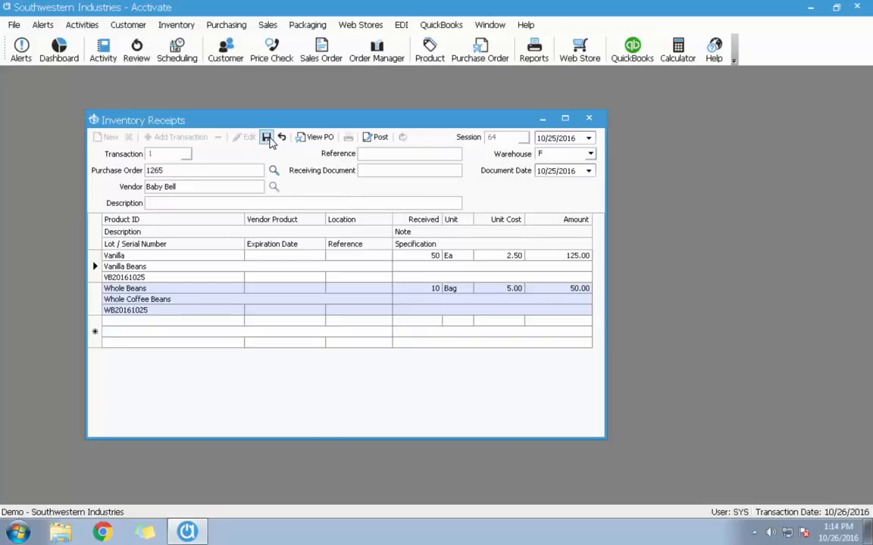
drag(170, 171, 153, 174)
click(204, 168)
click(185, 279)
drag(160, 281, 89, 292)
click(170, 308)
drag(160, 311, 97, 313)
click(173, 312)
click(268, 139)
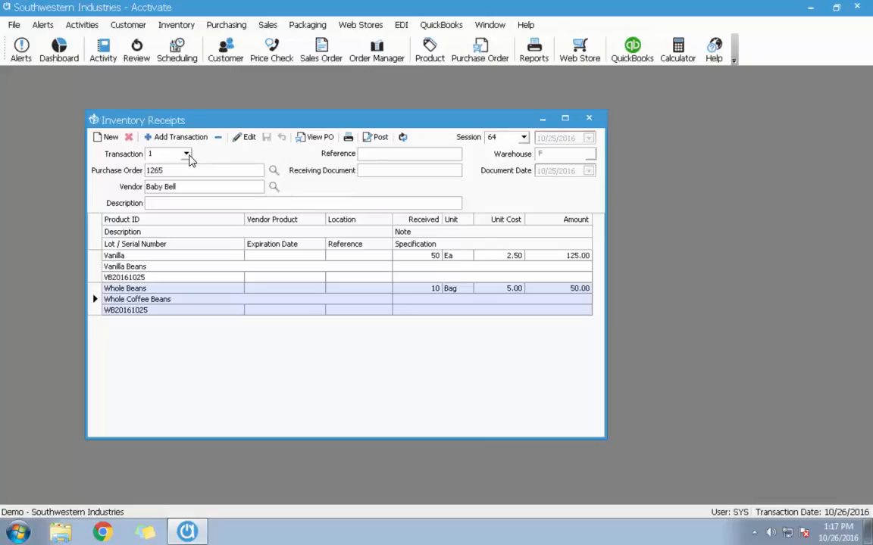
- Switch to receipt transaction 2 and review its vendor and the lot entries for Molasses and Sugar
click(187, 155)
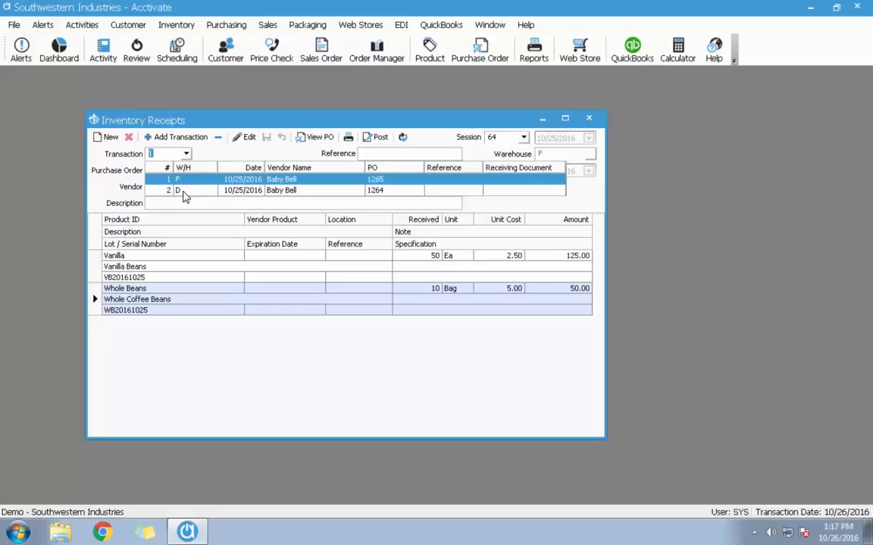
click(183, 193)
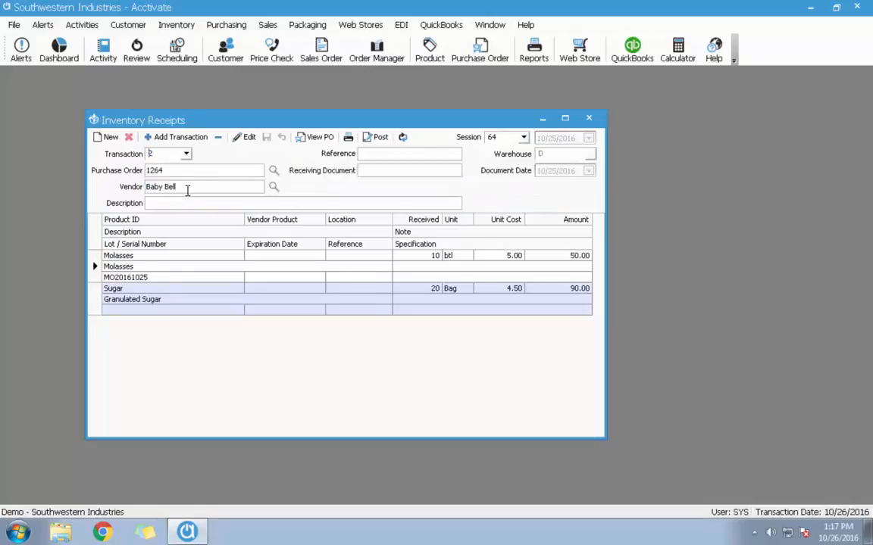
click(196, 188)
click(181, 186)
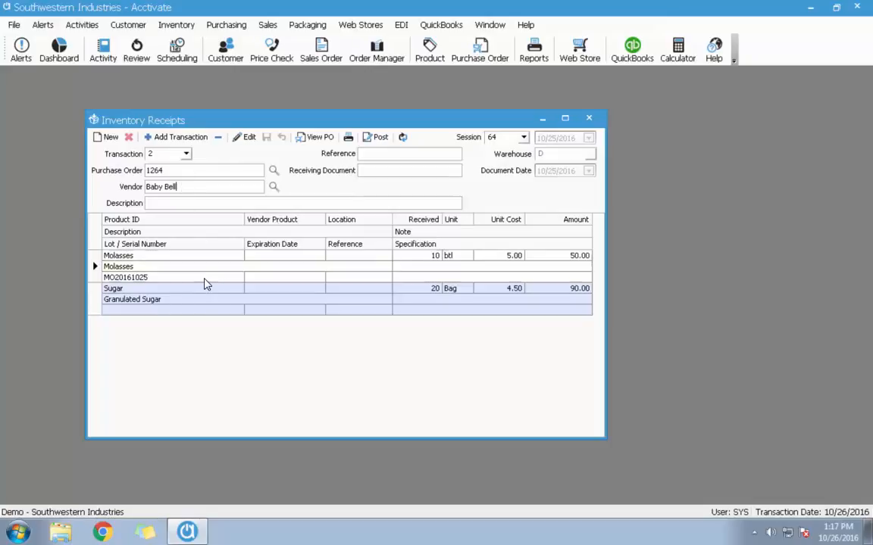
click(173, 312)
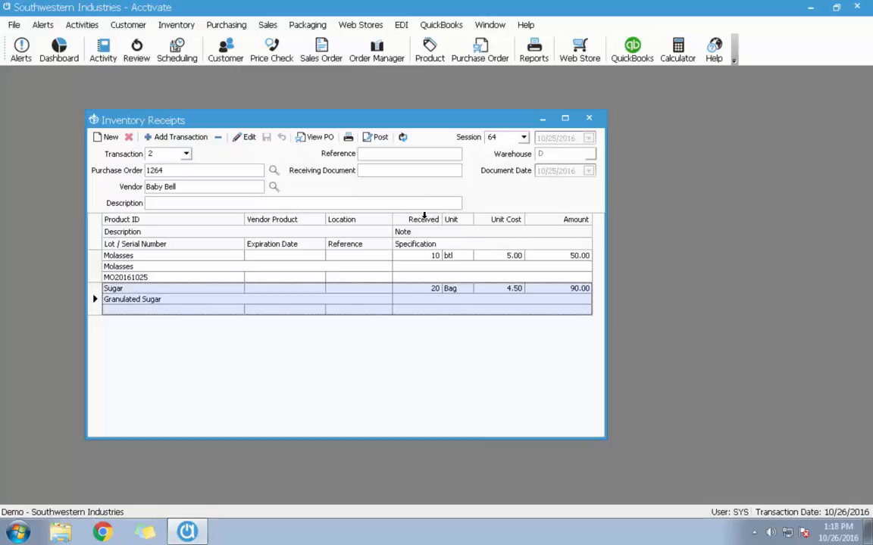
- Post receipt session 64 with a preview of its Inventory Receipts report, and close the report and the receipts window
click(376, 142)
click(429, 317)
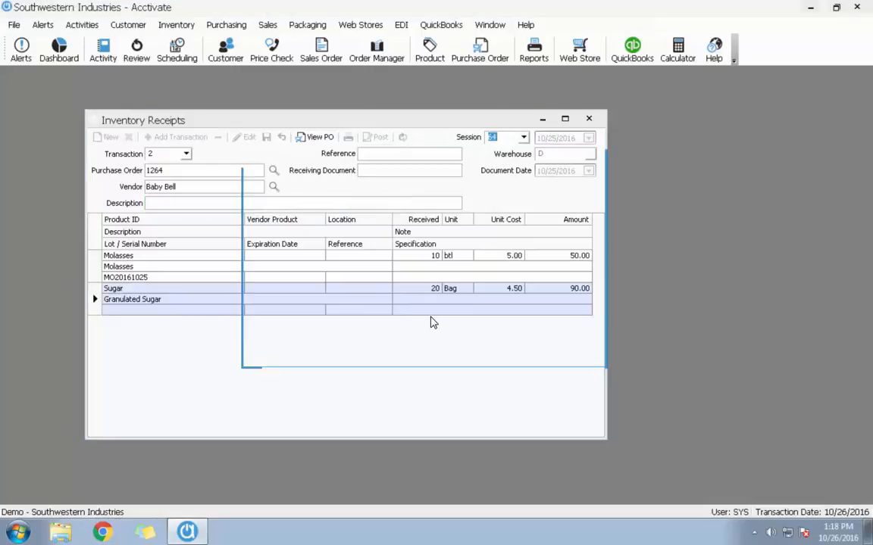
click(483, 352)
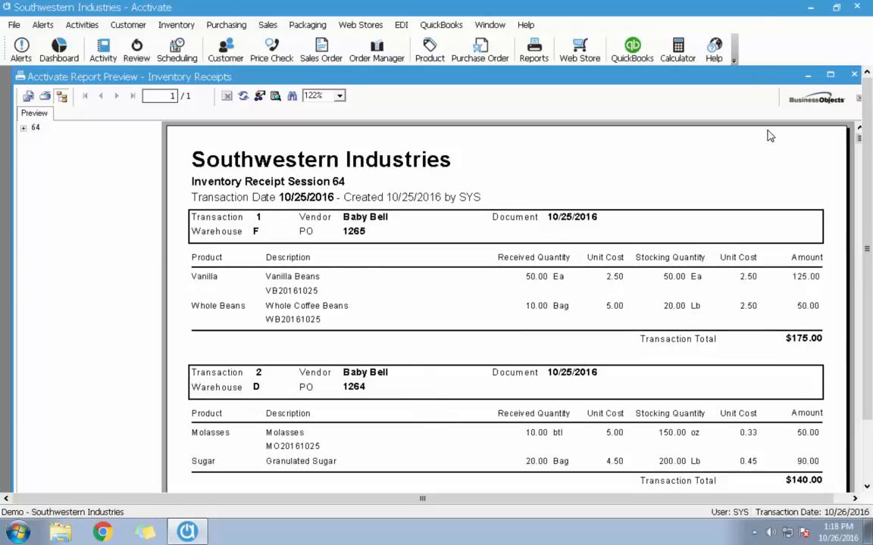
click(854, 77)
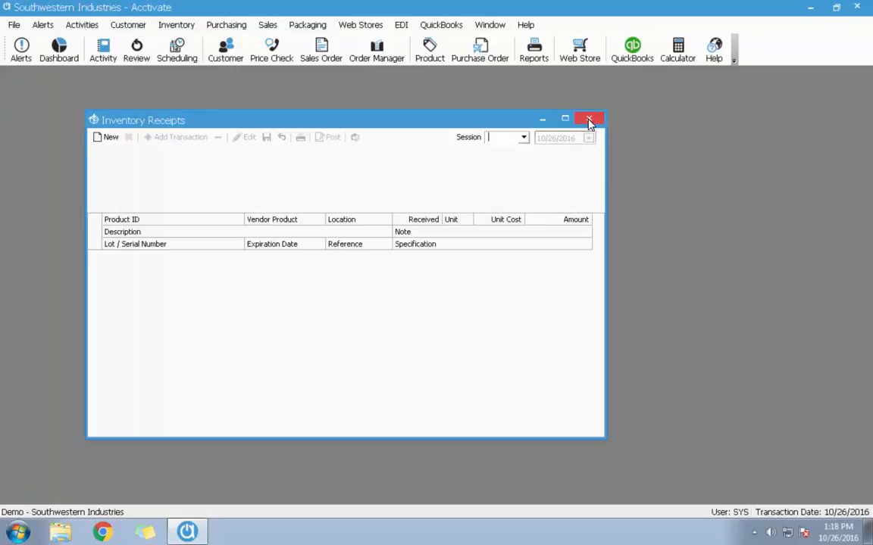
click(590, 121)
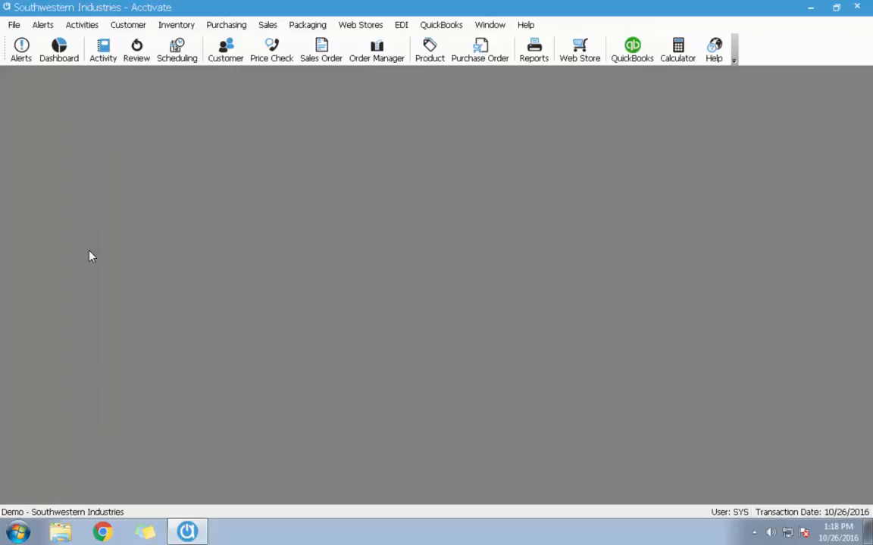
- Open Inventory Assemblies and load session 63, the Brown Sugar work order
click(173, 26)
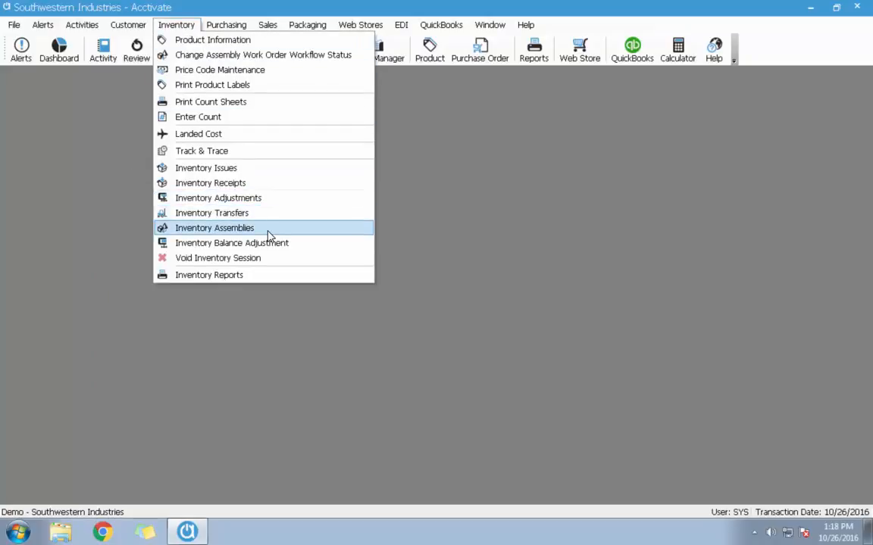
click(227, 228)
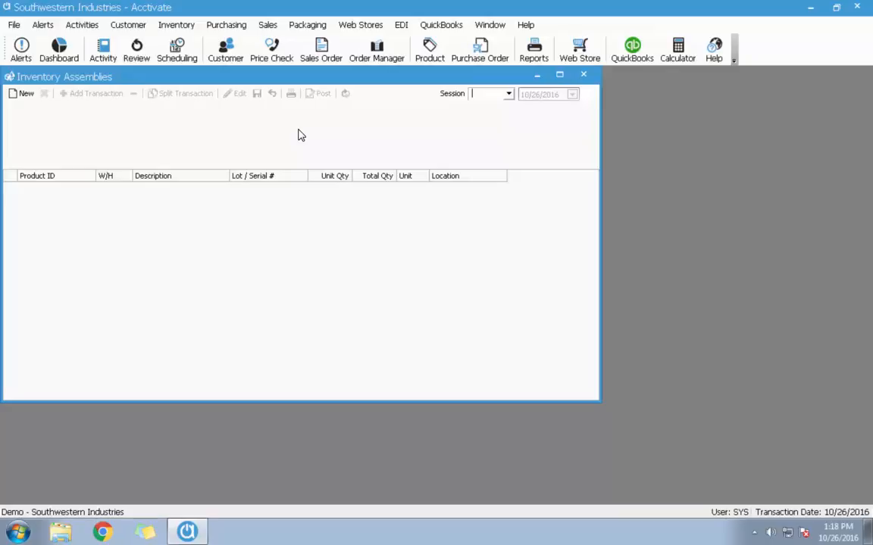
click(508, 94)
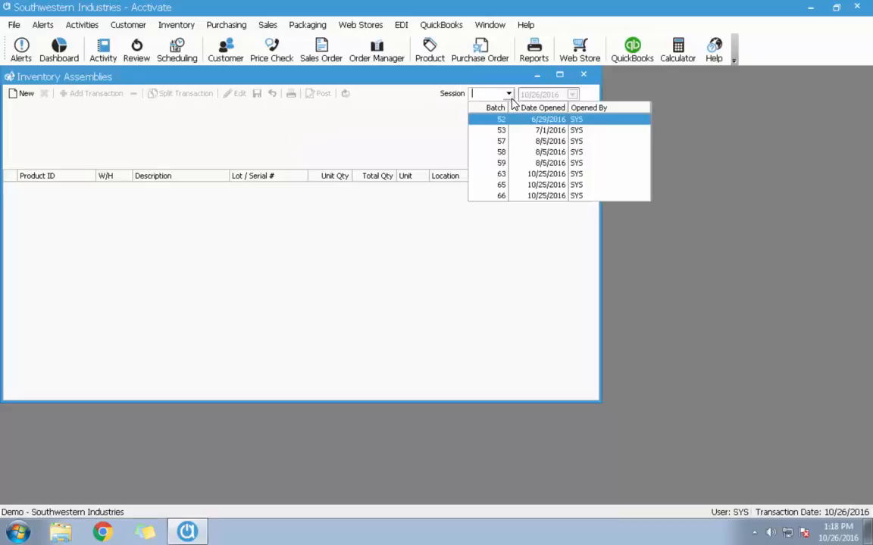
click(522, 174)
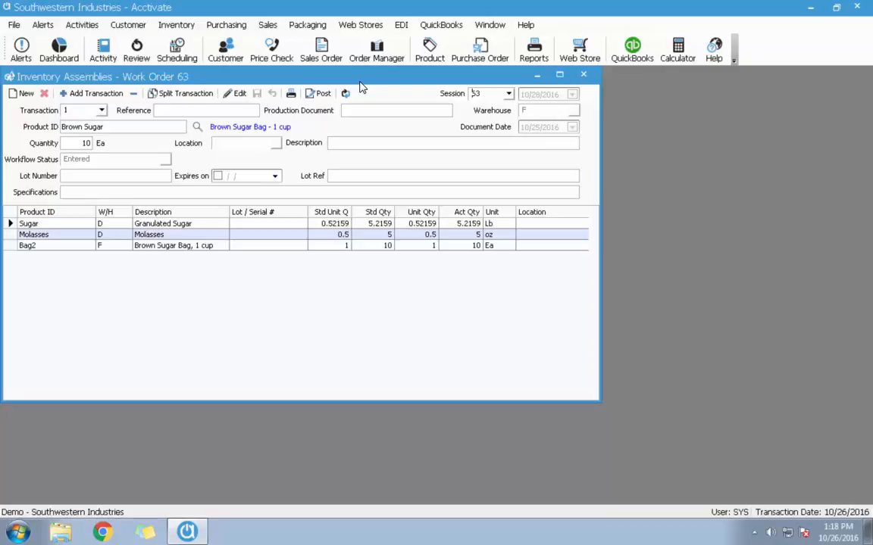
- Edit work order 63 to give the Brown Sugar assembly lot number BSG20161028 and expiration date 12/28/2016
click(237, 93)
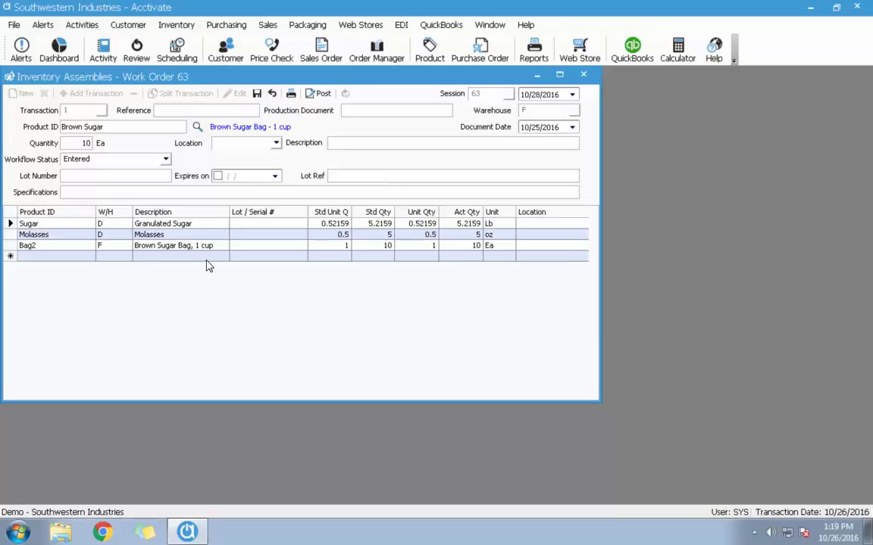
click(126, 176)
text(BSG20161028)
click(276, 180)
click(328, 194)
click(328, 194)
click(281, 259)
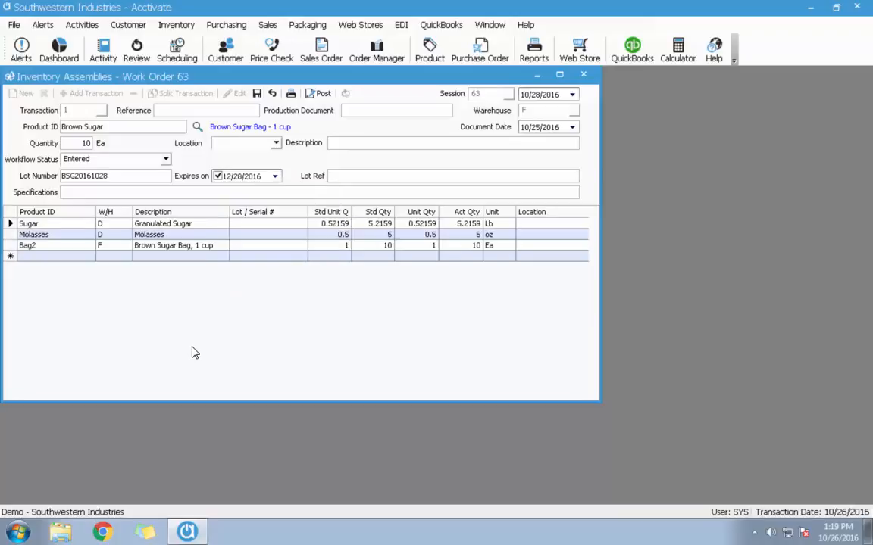
- Set the assembly quantity to 20 and check the actual quantity of the Sugar component
click(72, 144)
double_click(74, 143)
text(20)
key(Tab)
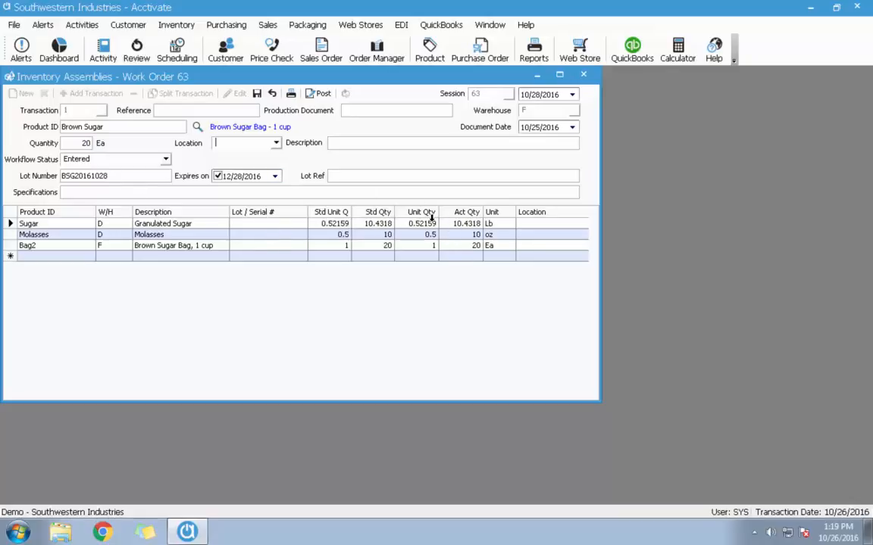
click(464, 221)
double_click(465, 221)
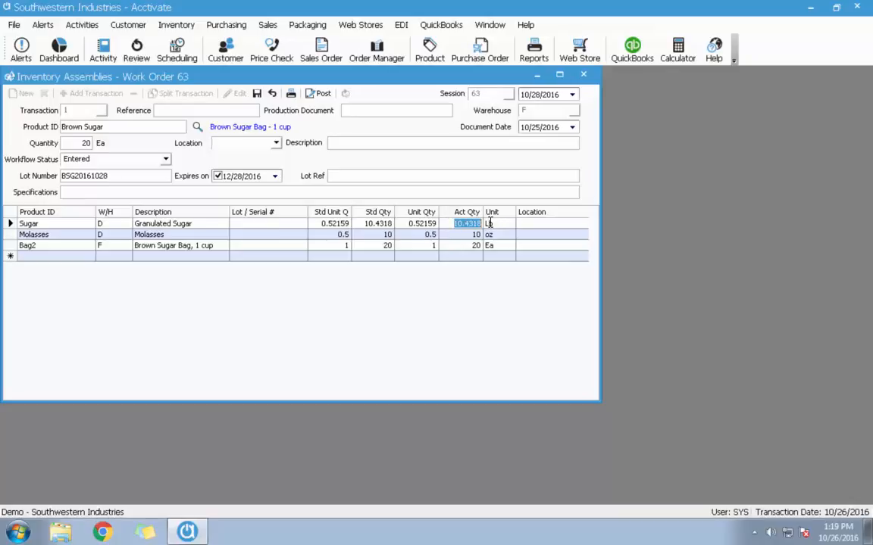
- Assign lot MO20161025 to the Molasses component and save the work order
click(273, 235)
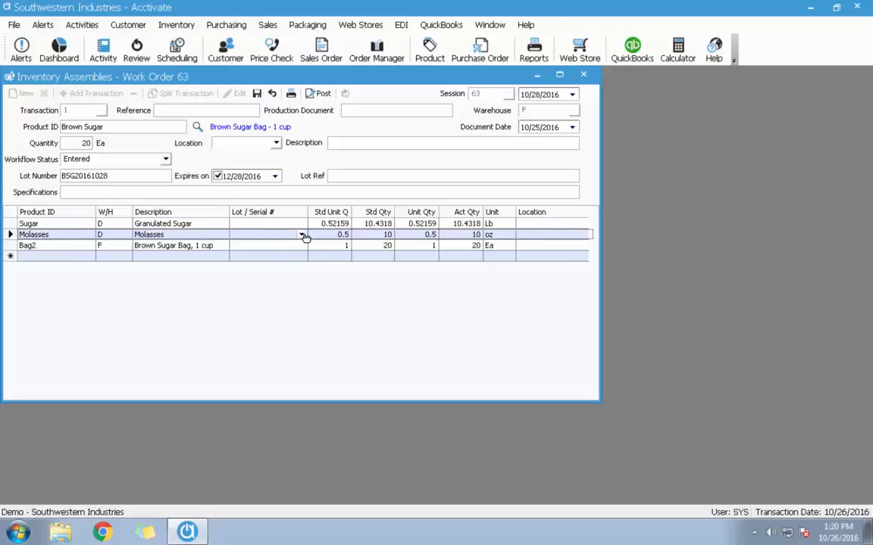
click(302, 235)
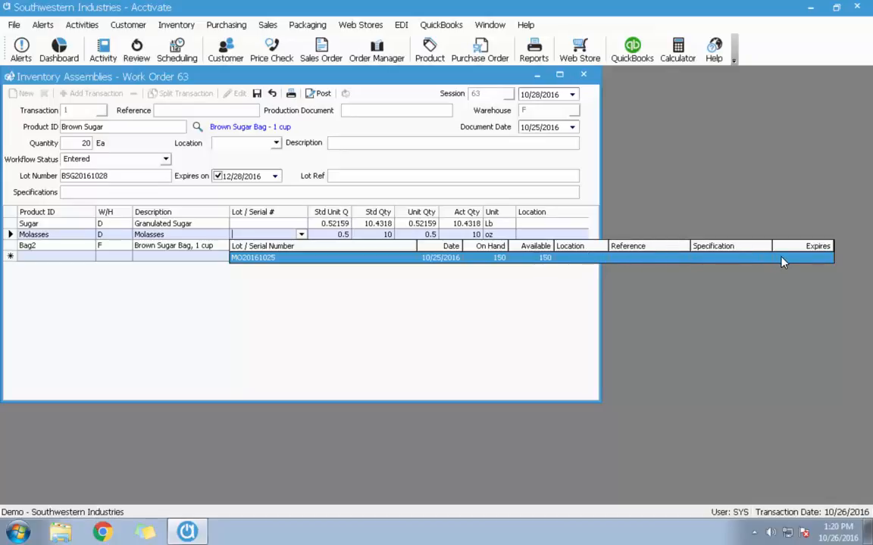
click(346, 259)
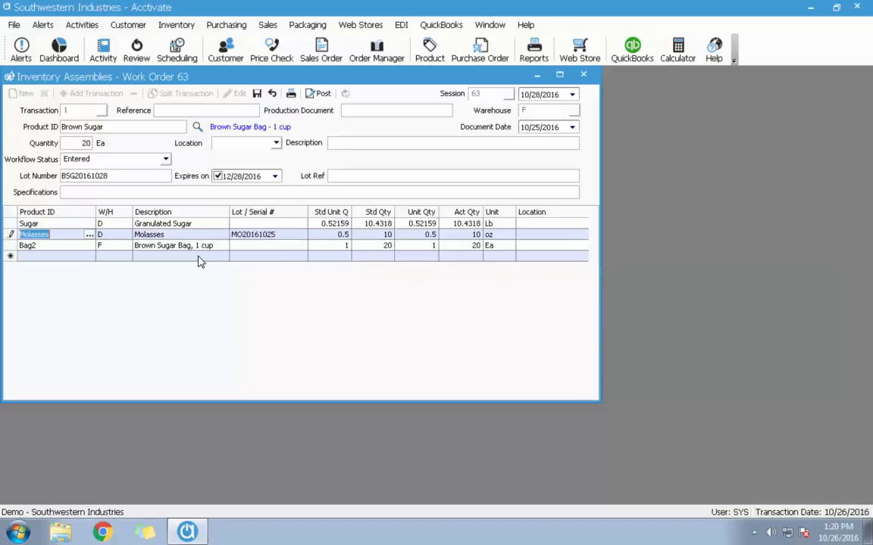
click(257, 93)
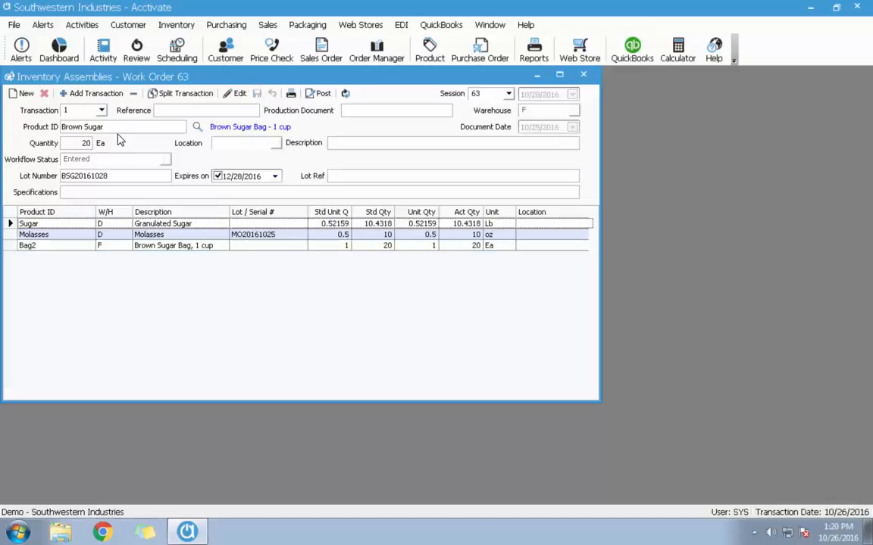
- Check the session's transaction list, post work order 63 with a preview of its Inventory Assembly report, and close the report
click(101, 111)
click(106, 118)
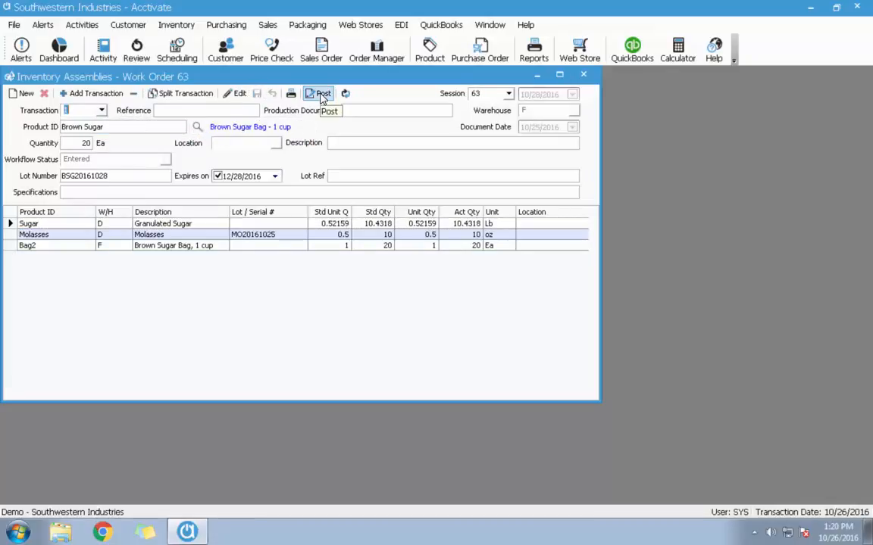
click(322, 95)
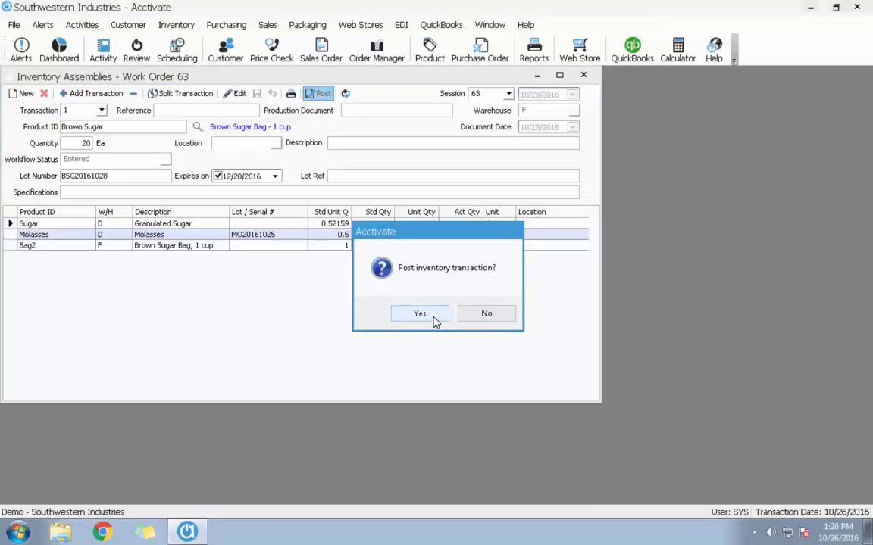
click(435, 321)
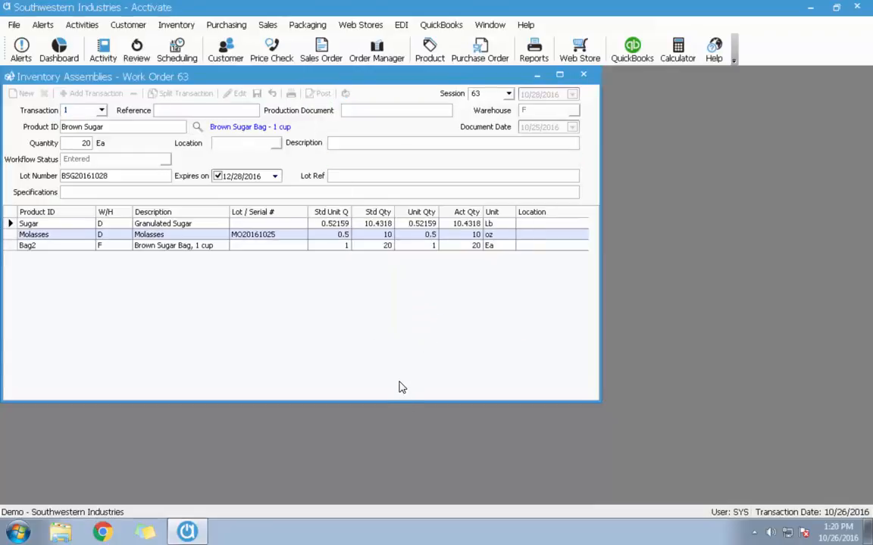
click(490, 353)
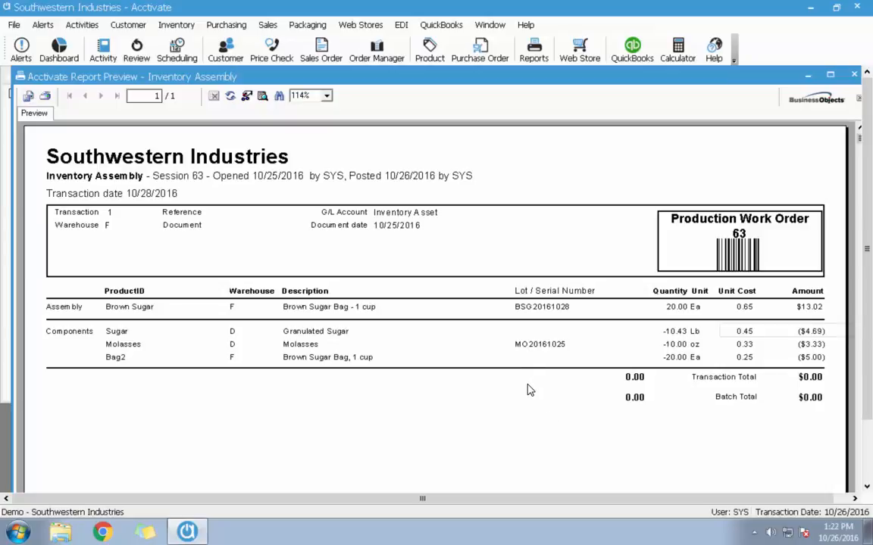
click(853, 75)
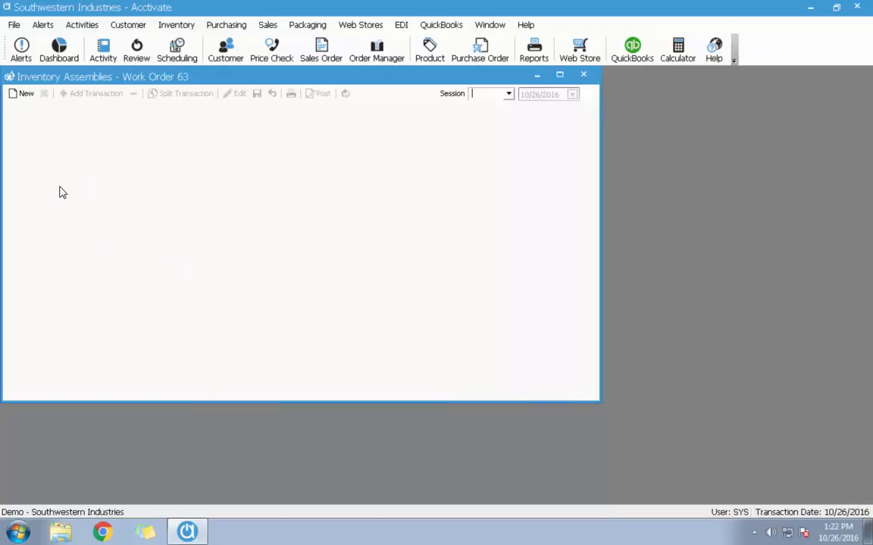
- Create a new Brown Sugar assembly work order in the Fort Worth warehouse (F) with session date 10/29/2016
click(26, 95)
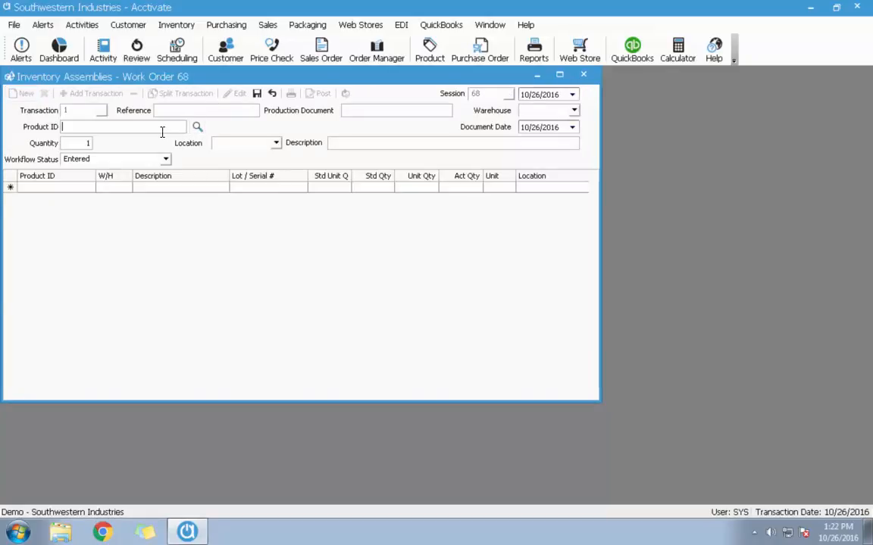
text(brown sugar)
key(Tab)
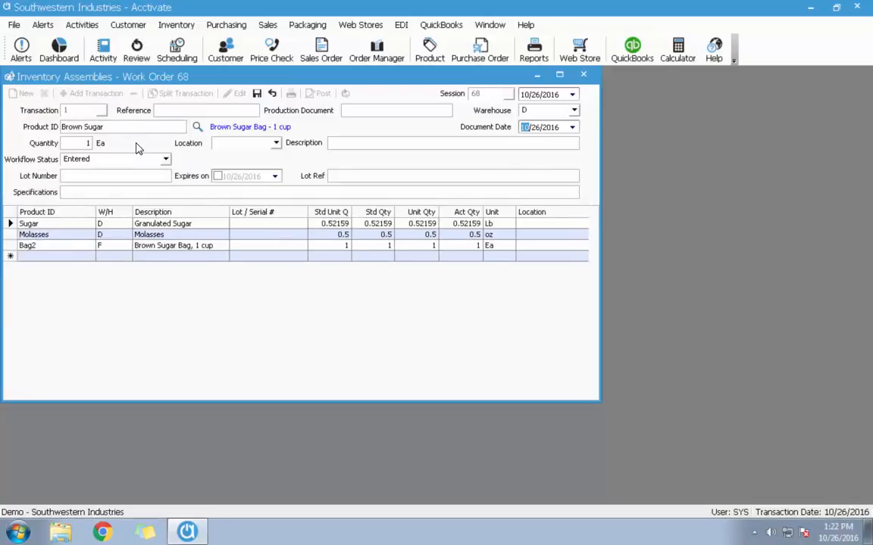
click(574, 111)
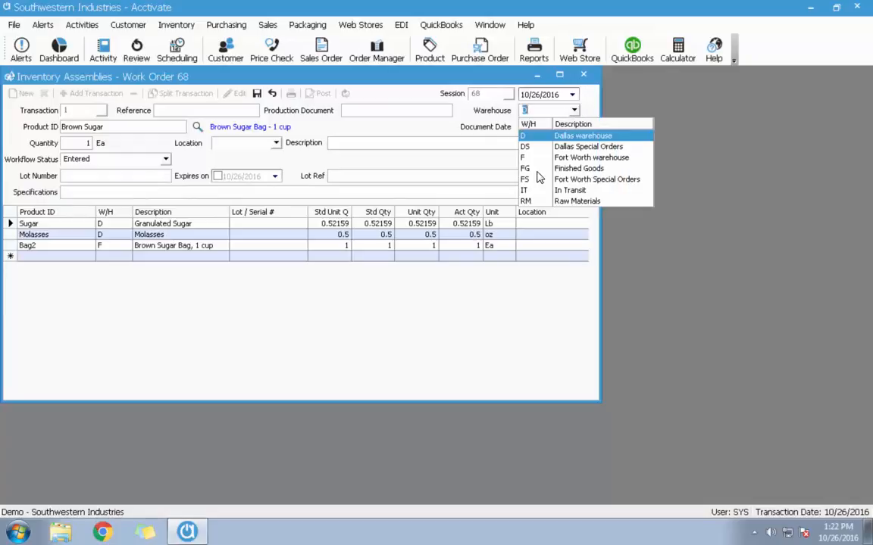
click(524, 159)
click(537, 96)
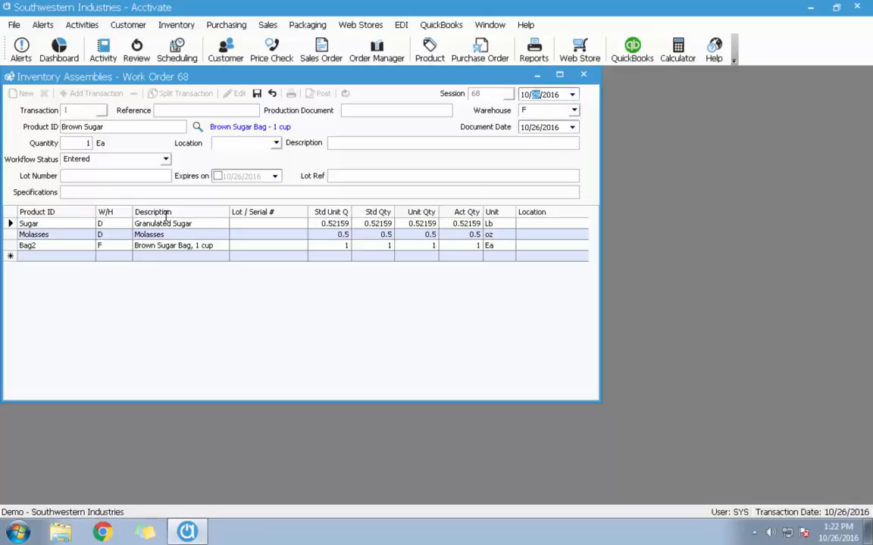
- Set the assembly quantity to 20 and give it lot number BSG20161029 and expiration date 12/29/2016
drag(72, 141, 125, 142)
text(20)
click(126, 176)
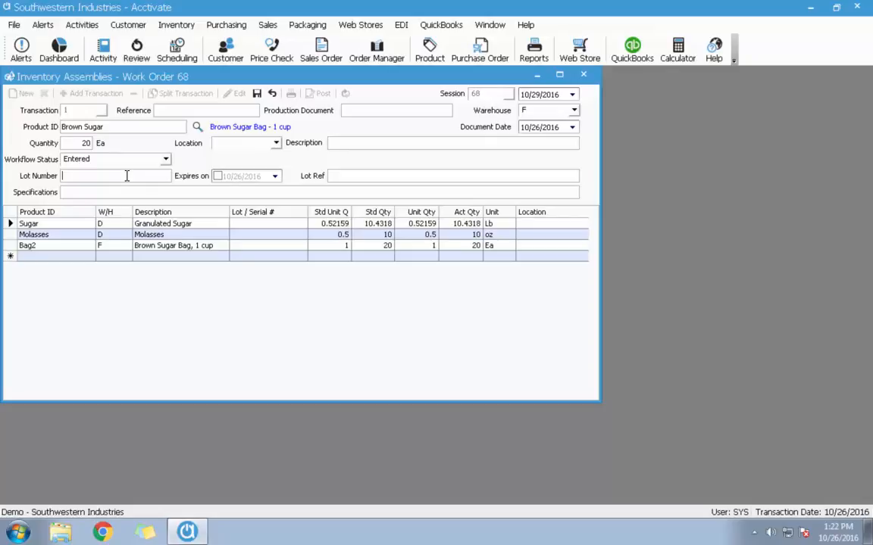
text(BSG20161029)
click(275, 176)
click(327, 193)
click(327, 193)
click(294, 259)
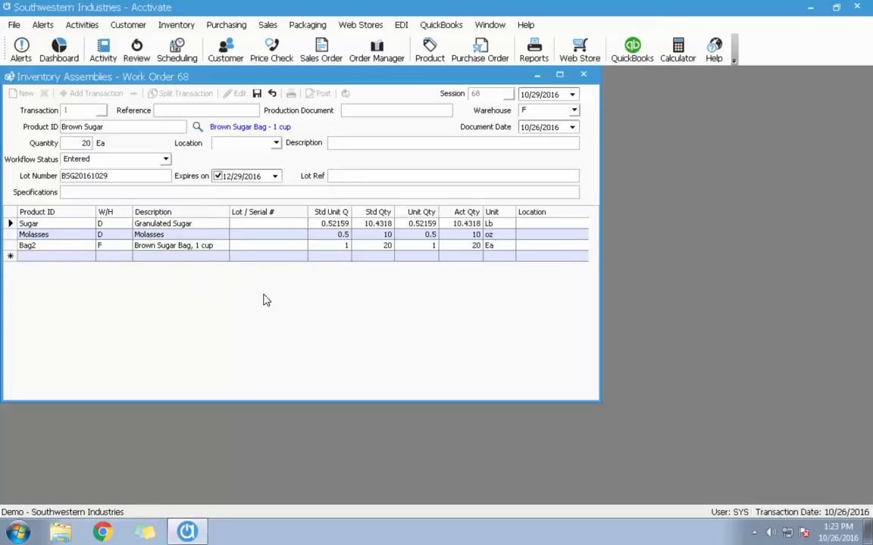
- Assign lot MO20161025 to the Molasses component and save work order 68
click(291, 233)
click(301, 235)
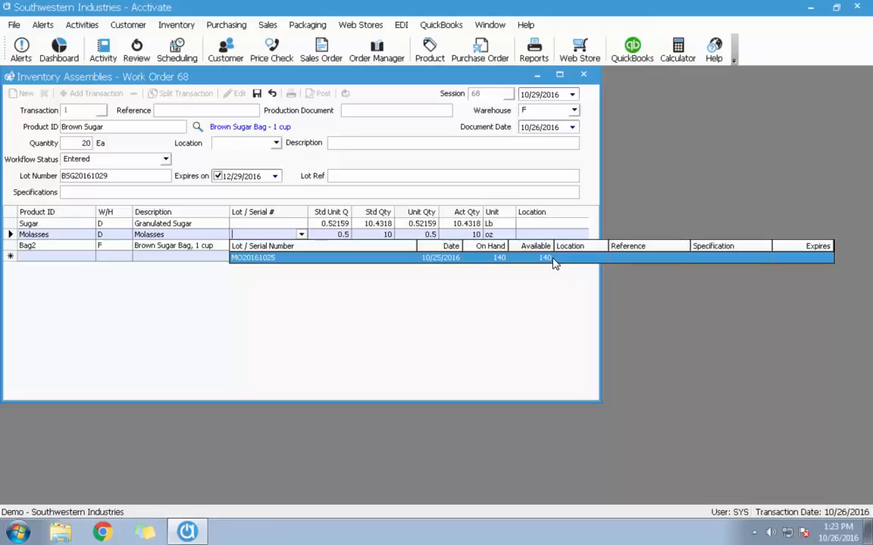
click(487, 261)
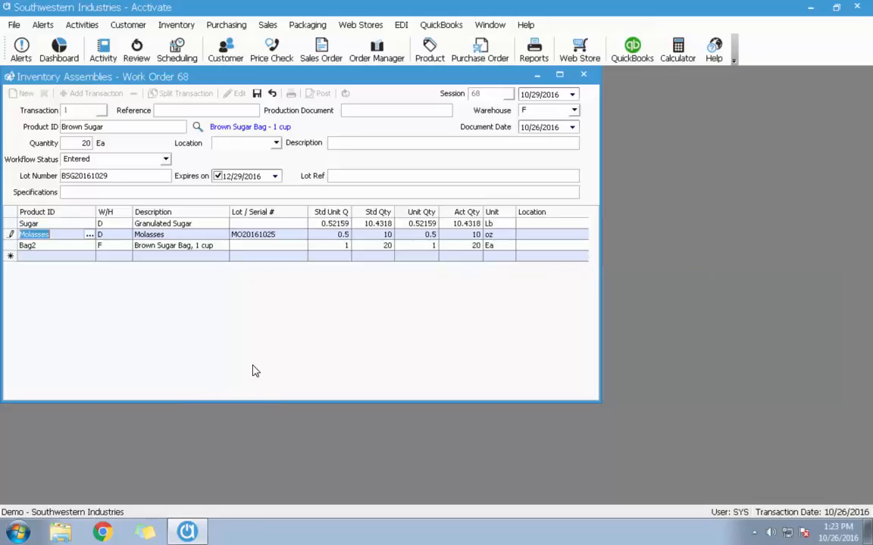
click(259, 95)
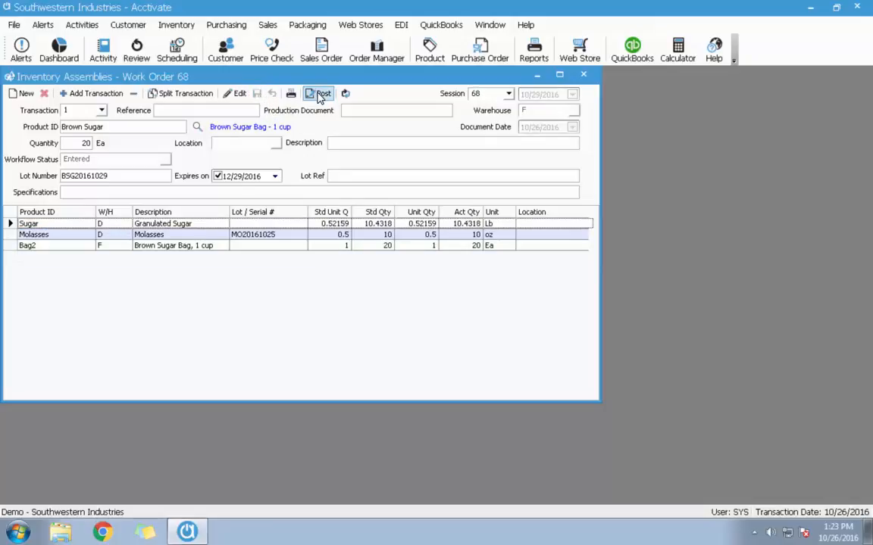
- Post work order 68 with a preview of its Inventory Assembly report, and close the report
click(321, 97)
click(429, 316)
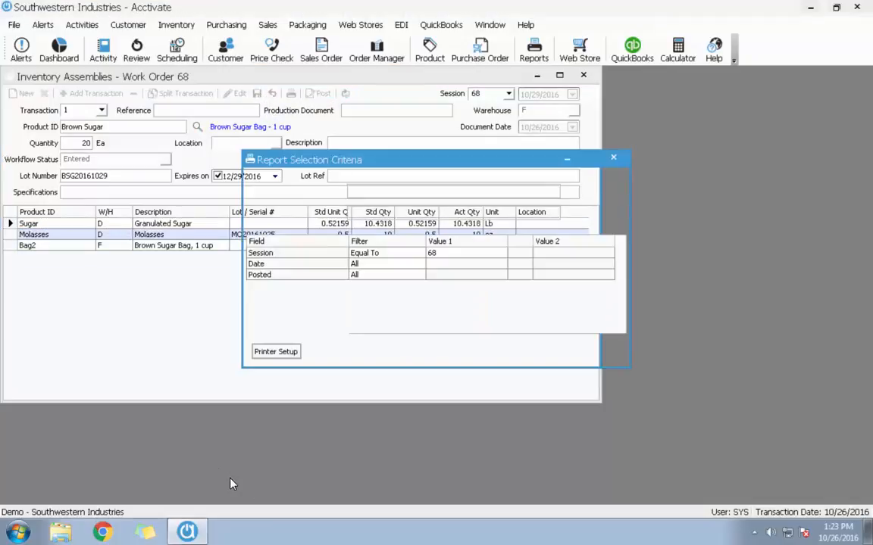
click(494, 355)
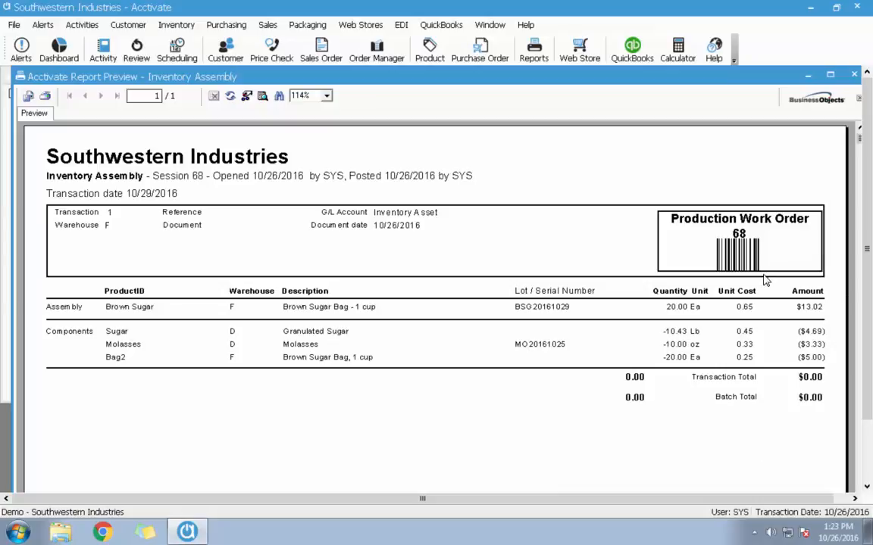
click(853, 77)
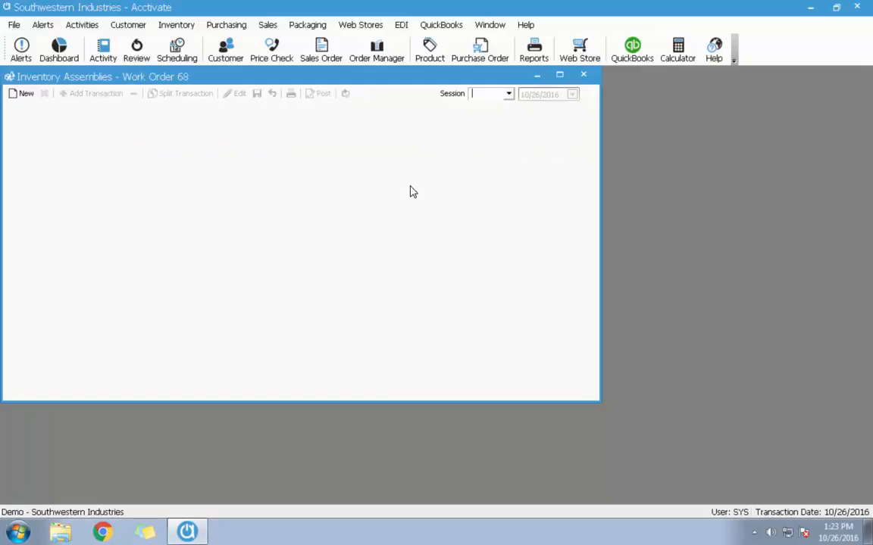
- Open the existing work order 65 for Ground French Vanilla and select its Brown Sugar component line
click(508, 94)
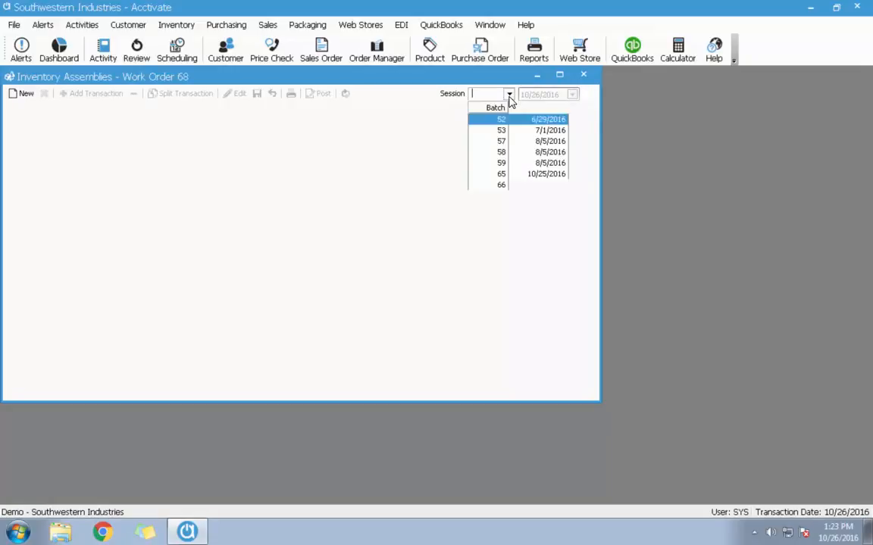
click(516, 174)
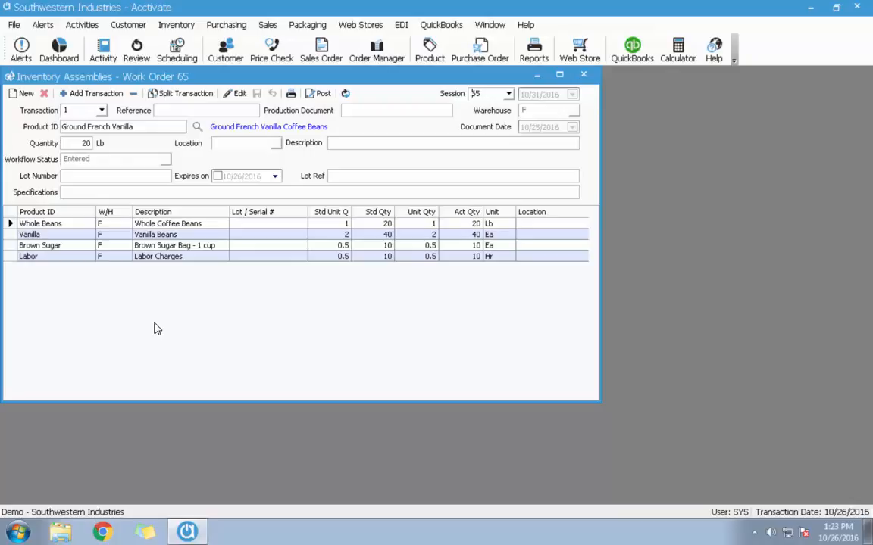
click(14, 245)
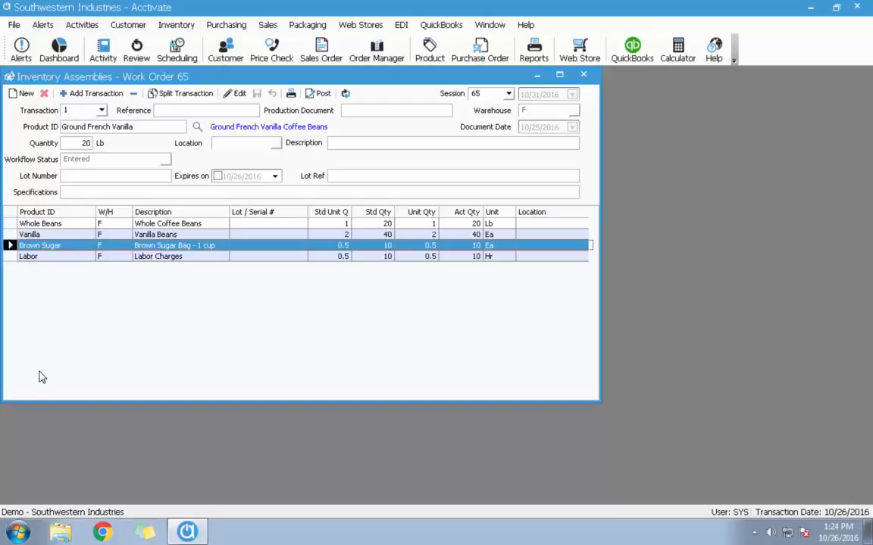
- Edit work order 65 to give the Ground French Vanilla assembly lot number GFV20161031 and expiration date 12/31/2016
click(237, 93)
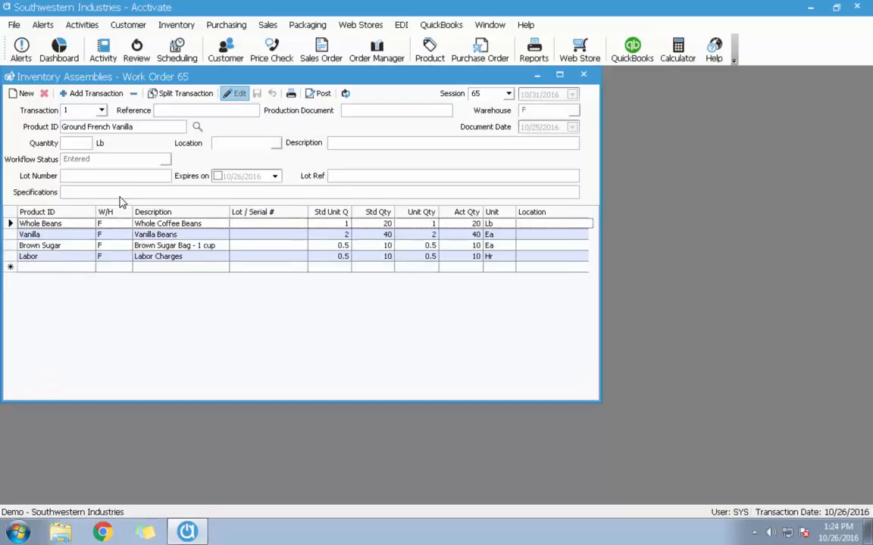
click(122, 175)
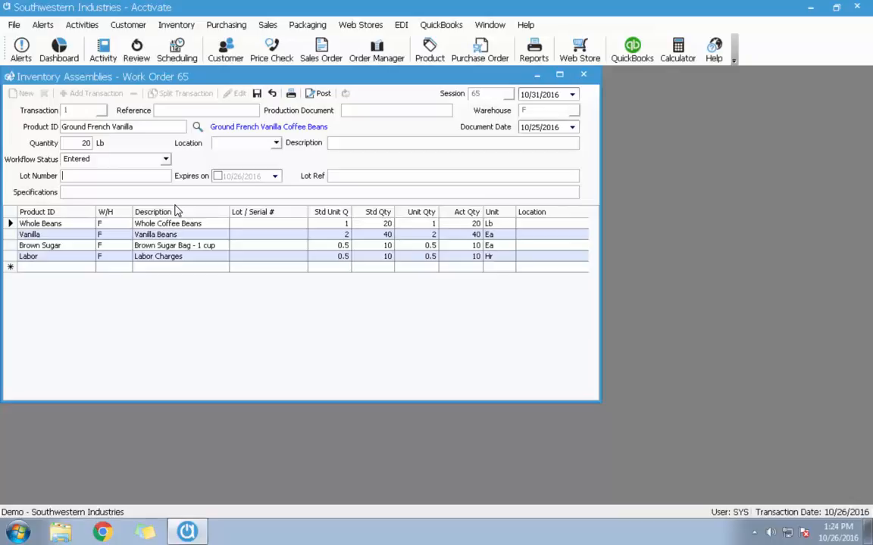
text(GFV20161032)
key(BackSpace)
text(1)
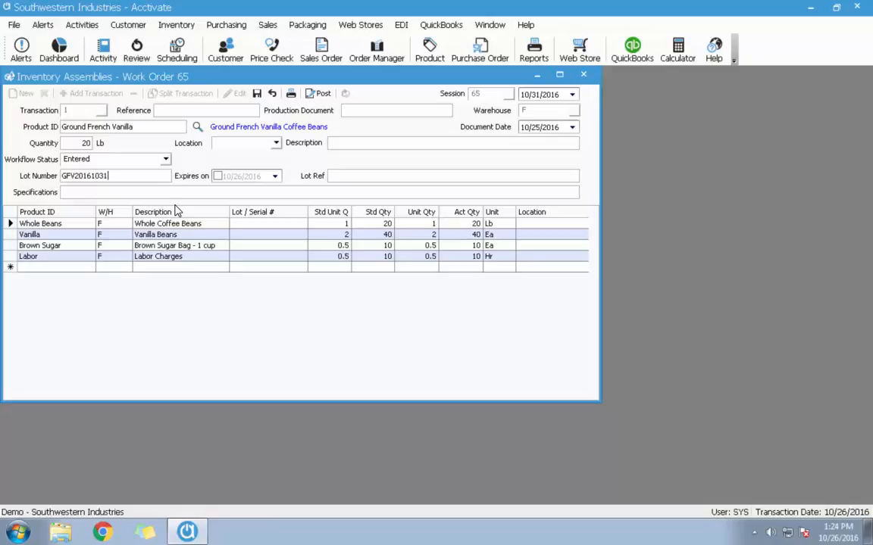
click(279, 177)
click(327, 193)
click(327, 193)
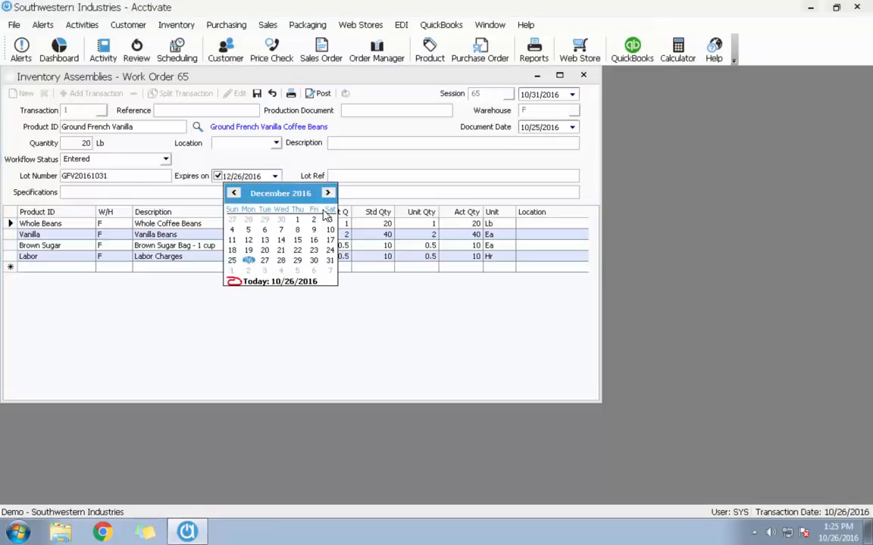
click(329, 260)
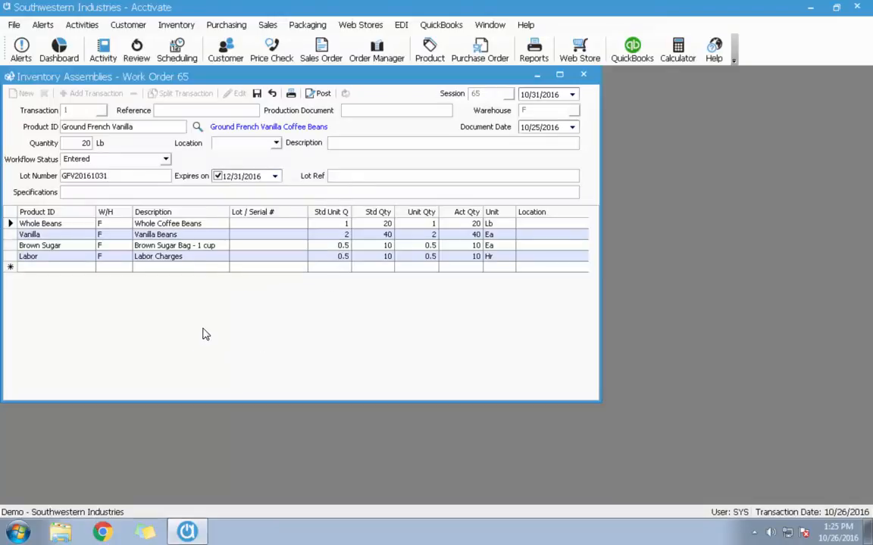
- Assign lot WB20161025 to the Whole Beans component and lot VB20161025 to the Vanilla component
click(269, 224)
click(300, 224)
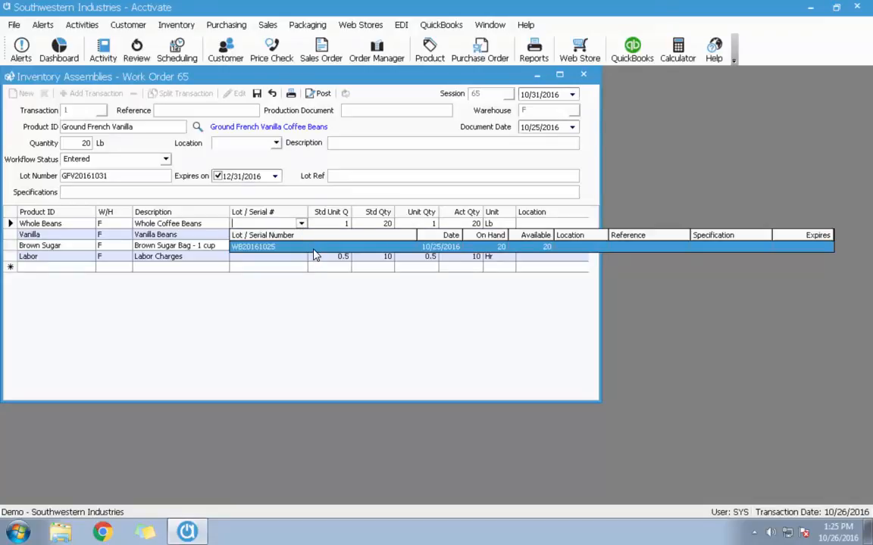
click(296, 247)
click(293, 235)
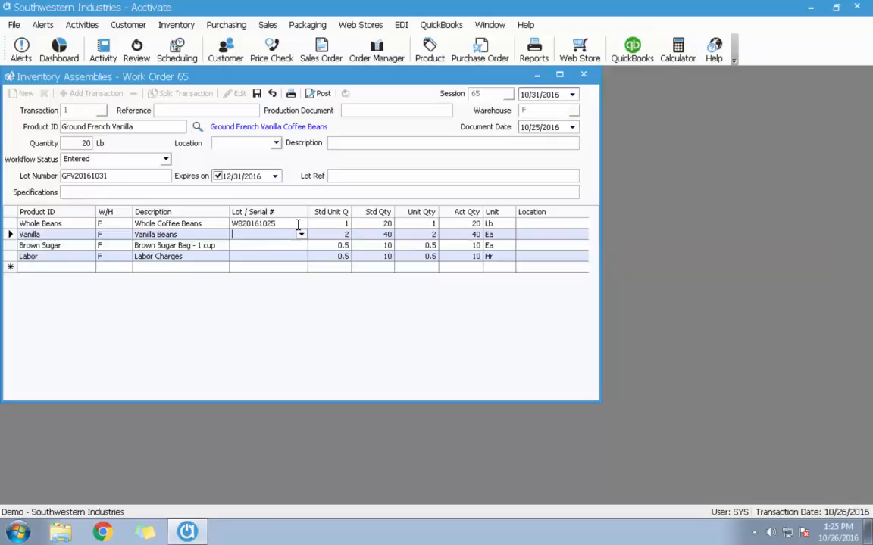
click(295, 224)
click(300, 224)
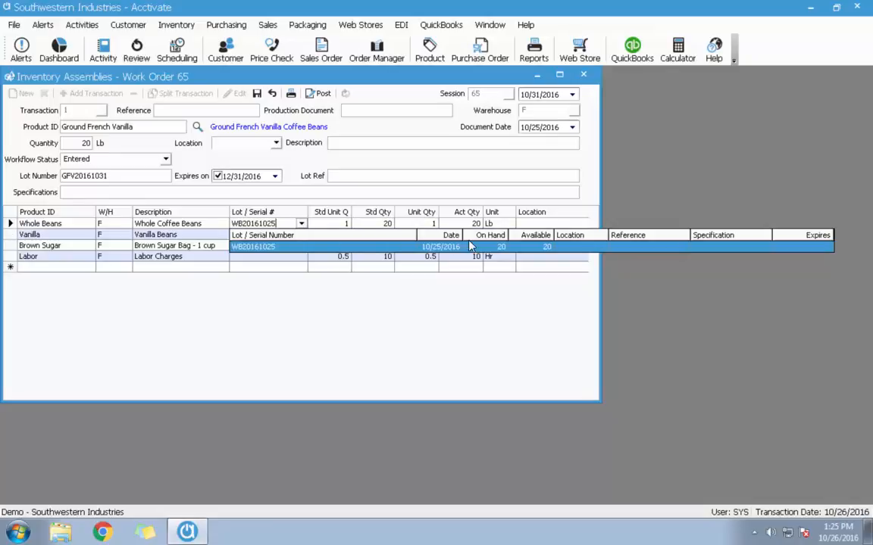
click(302, 248)
click(287, 235)
click(302, 235)
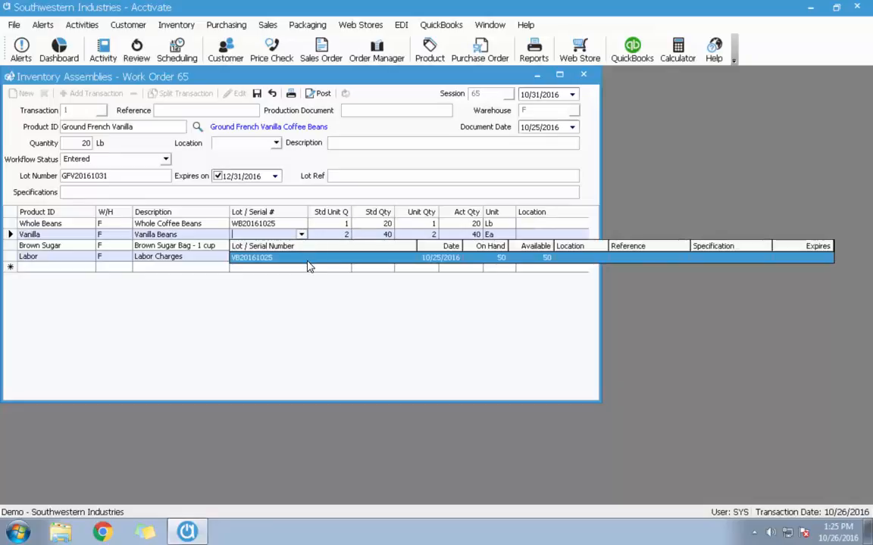
- Assign lot BSG20161028 to the Brown Sugar component and set its actual quantity to 5
click(269, 245)
click(301, 247)
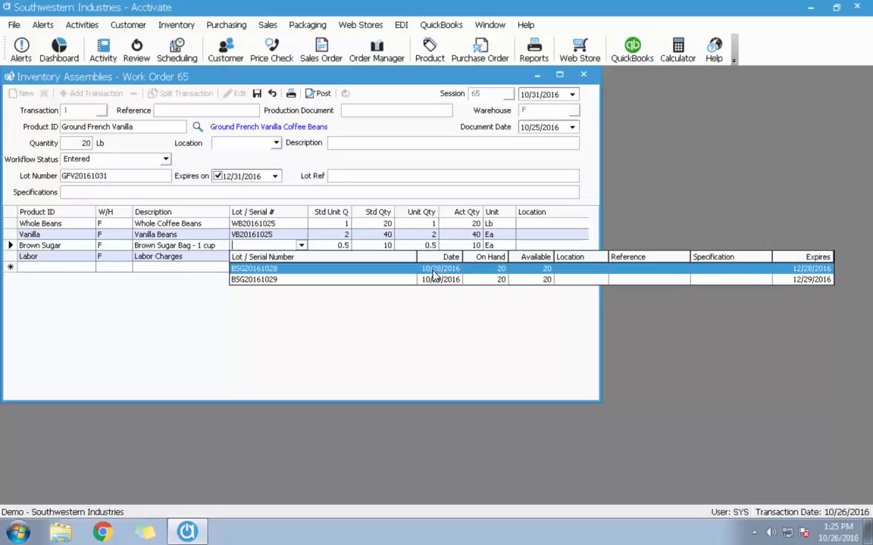
click(434, 270)
click(451, 246)
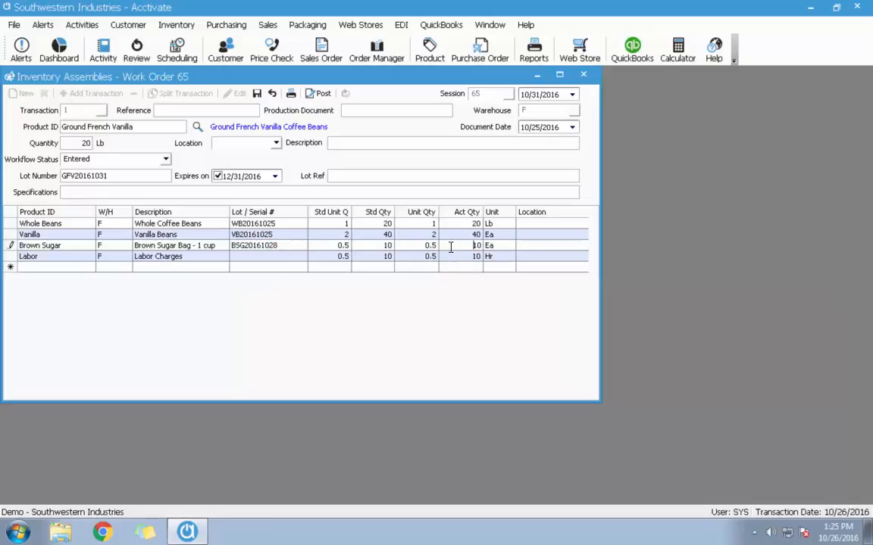
double_click(477, 245)
text(5)
- Add a second Brown Sugar component line and assign it lot BSG20161029
click(59, 266)
text(brown sugar)
key(Tab)
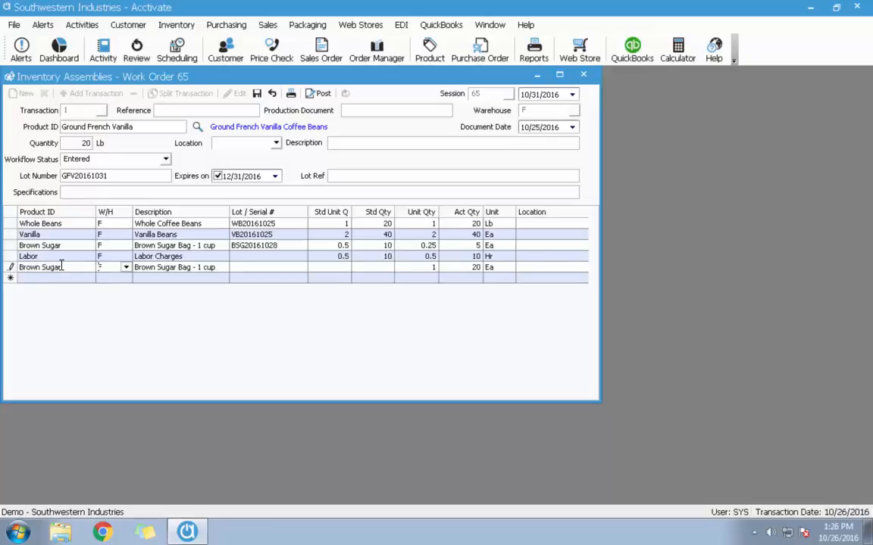
click(274, 267)
click(301, 268)
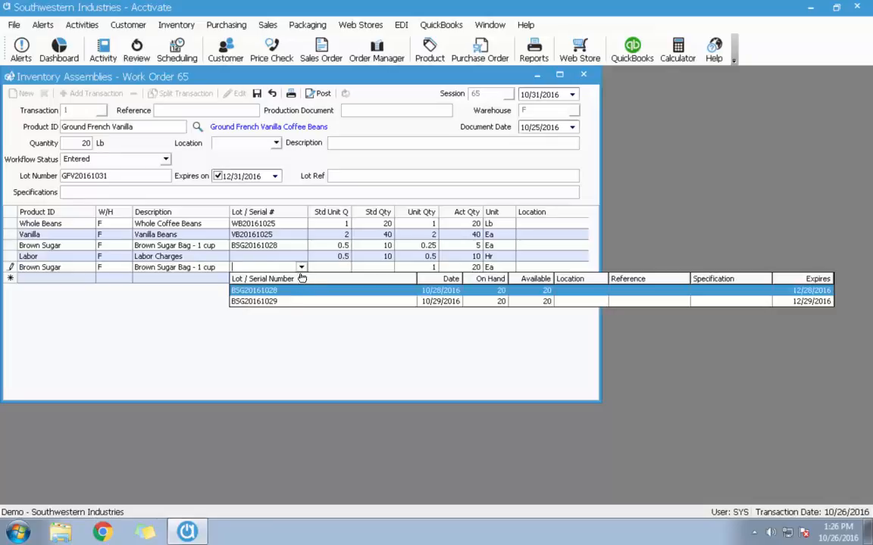
click(283, 302)
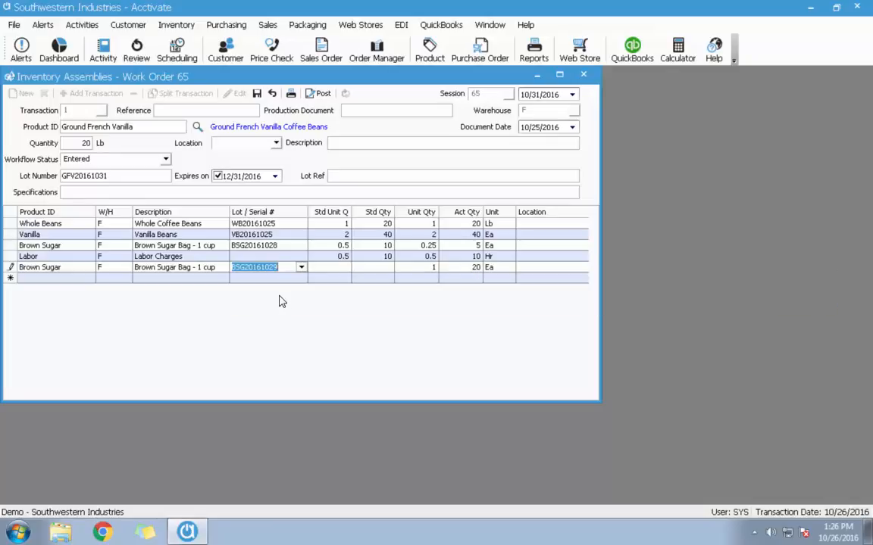
- Set the second Brown Sugar line's actual quantity to 5 and its unit quantity to 0.25
click(450, 267)
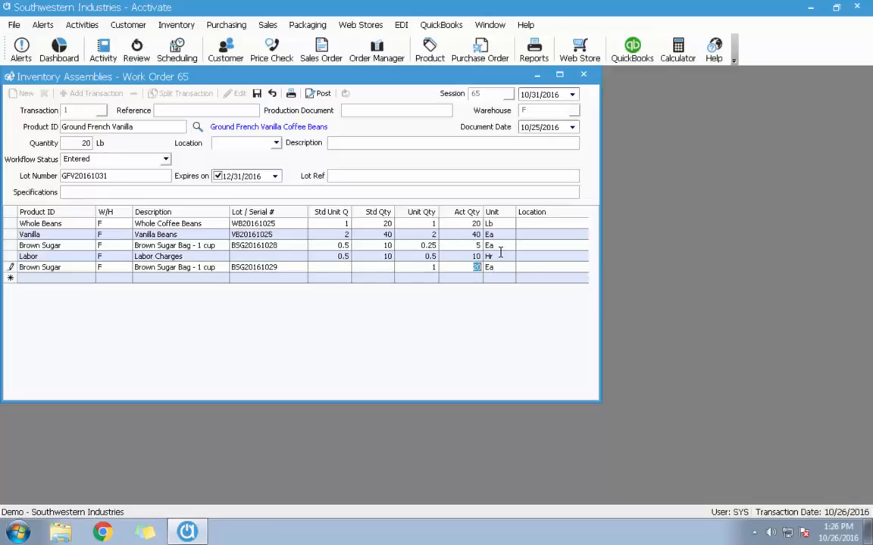
text(5)
click(409, 267)
text(0.25)
click(465, 267)
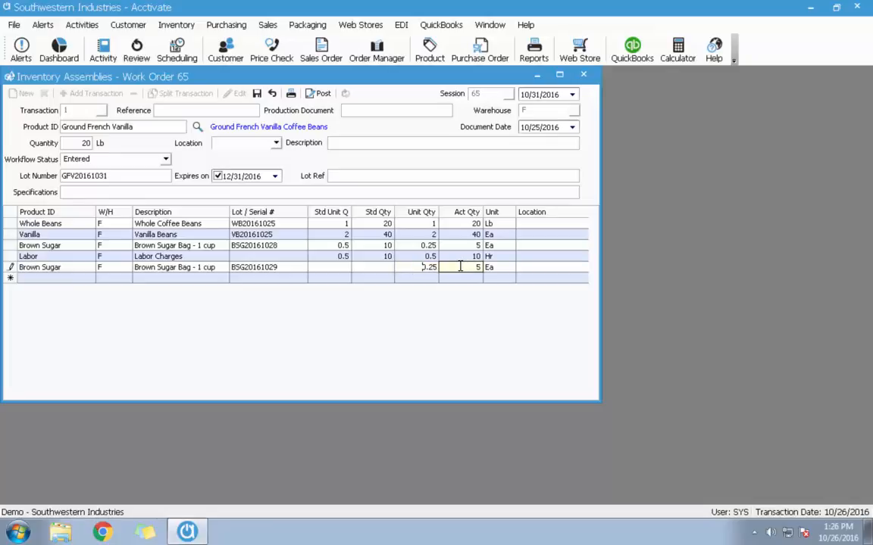
click(71, 144)
- Set the Labor component's unit quantity to 0.25 and save work order 65
click(405, 257)
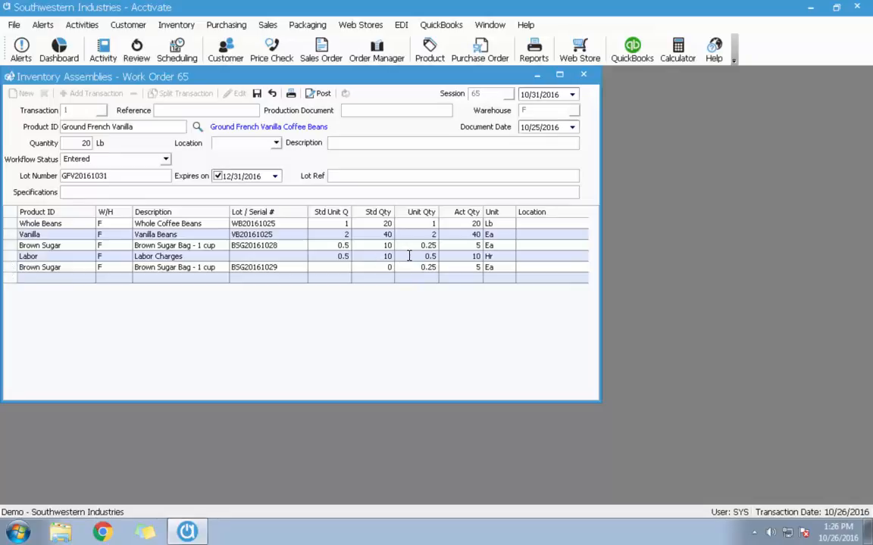
click(405, 257)
text(.25)
key(Tab)
click(459, 255)
click(257, 93)
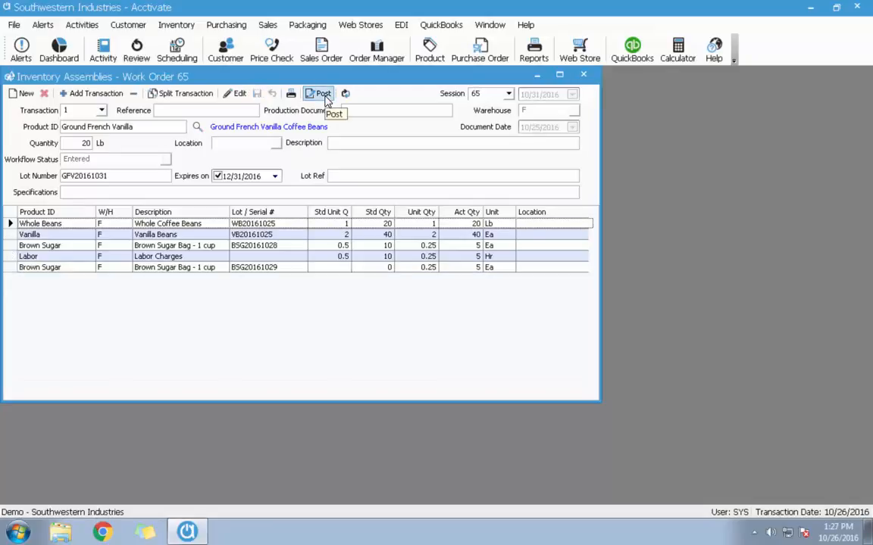
- Post work order 65 and preview its Inventory Assembly report to review component lots, costs and variances
click(322, 93)
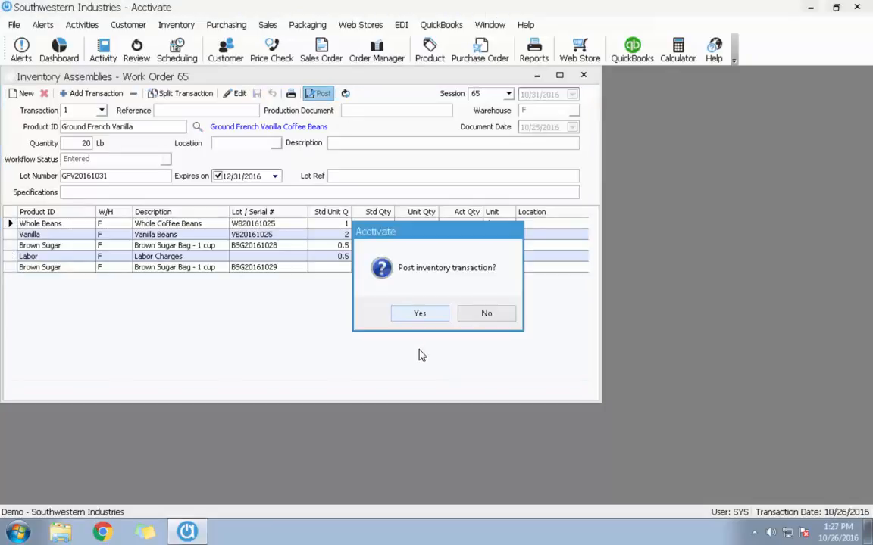
click(419, 313)
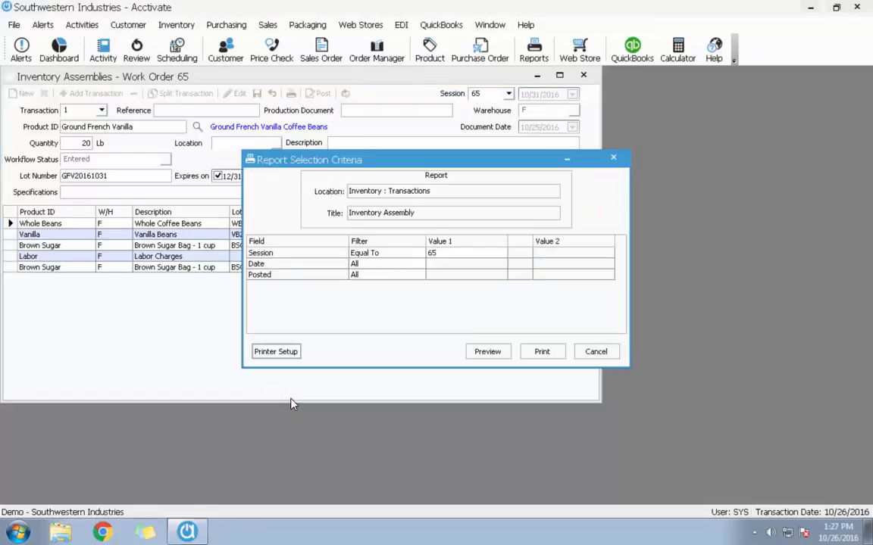
click(487, 352)
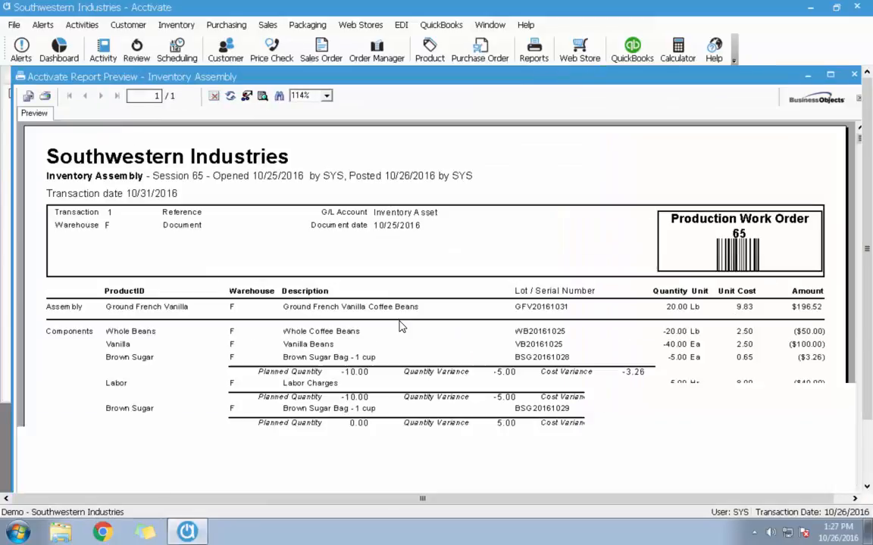
scroll(690, 463, down, 3)
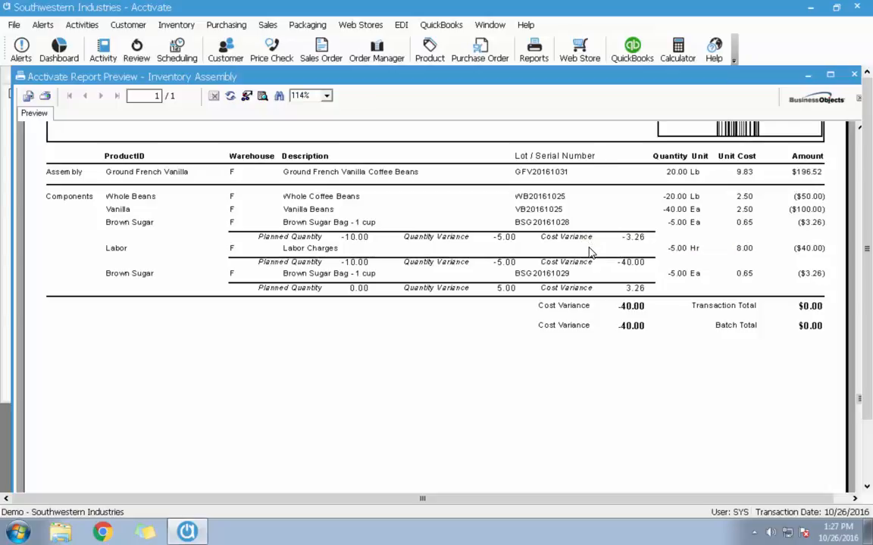
click(150, 275)
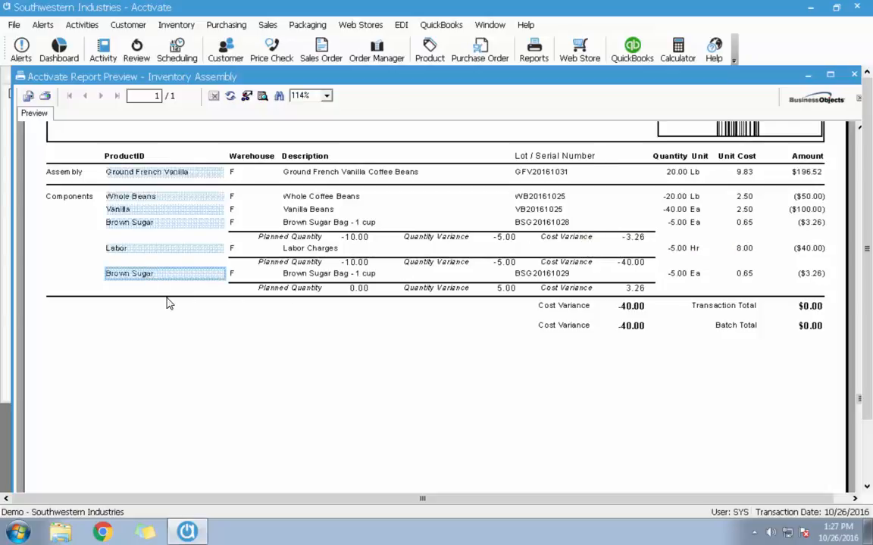
click(172, 293)
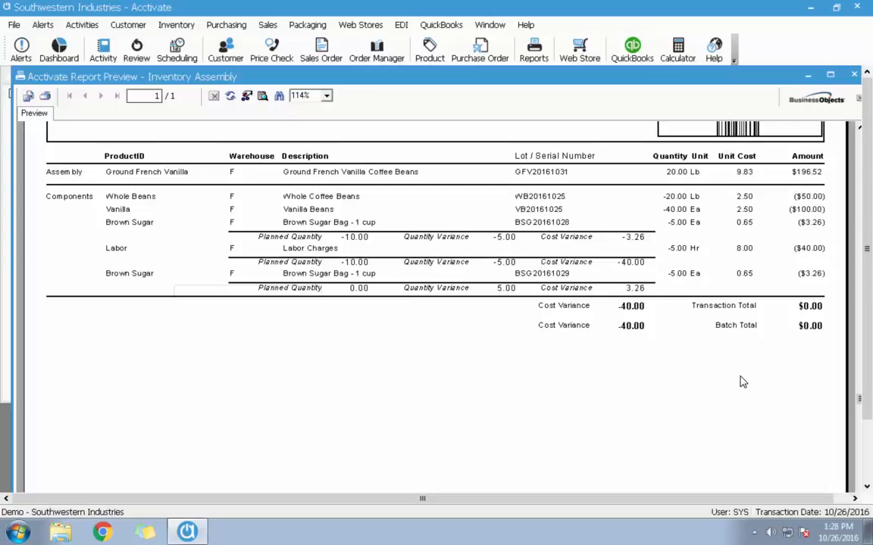
scroll(743, 383, up, 3)
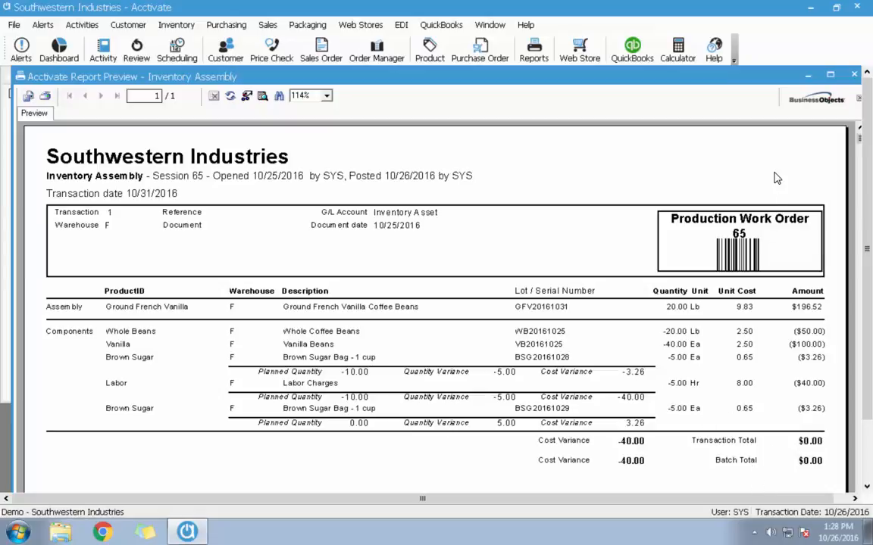
click(854, 78)
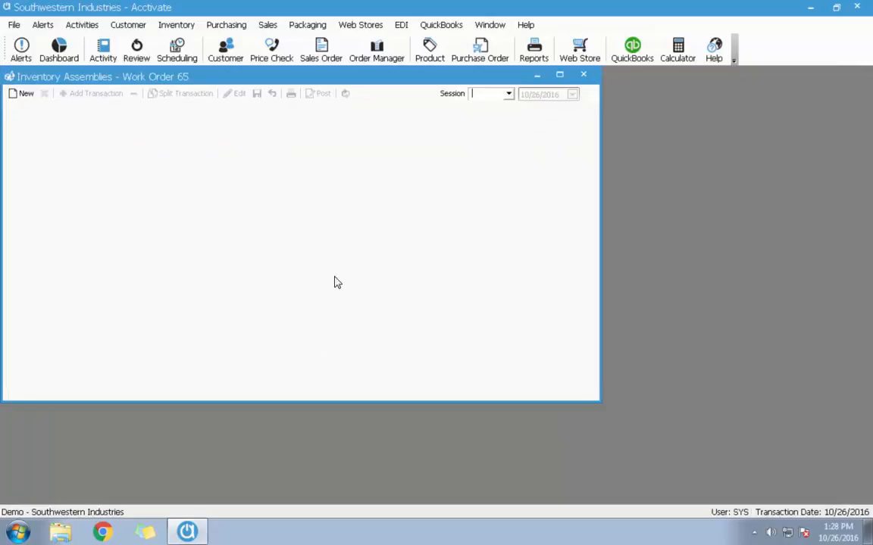
- Open work order 66 for editing and assign lot GFV20161031 to its Ground French Vanilla component
click(509, 92)
click(509, 176)
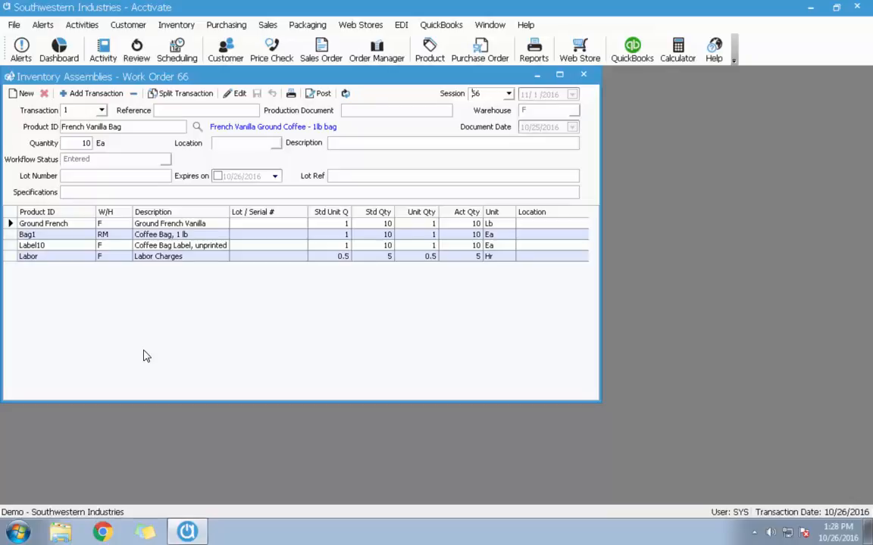
click(240, 95)
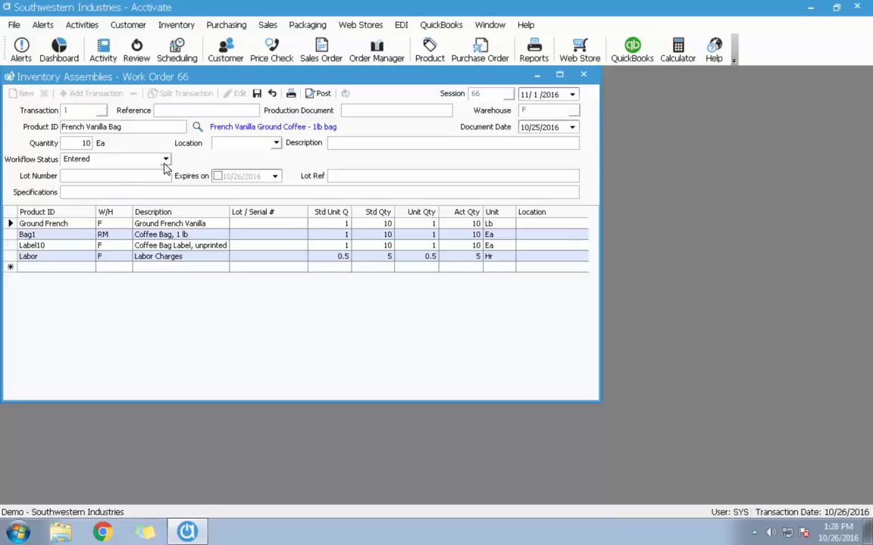
click(258, 224)
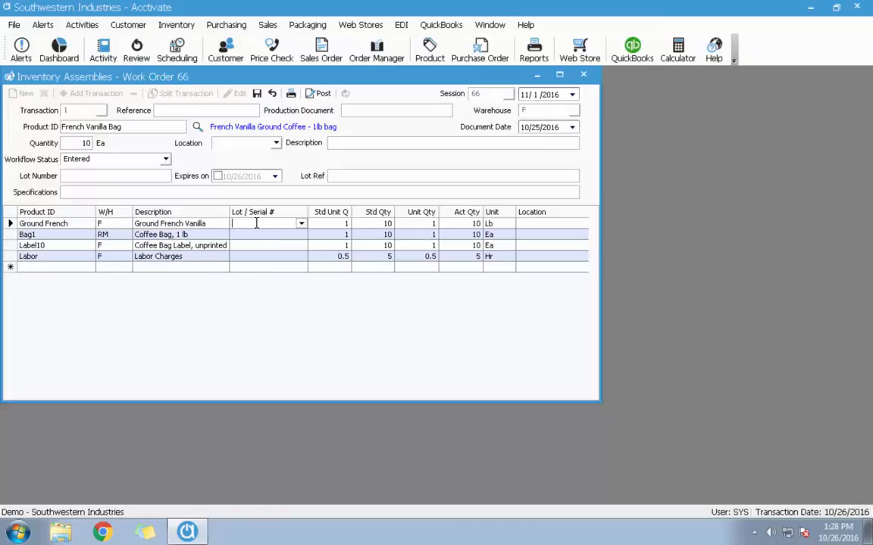
click(301, 224)
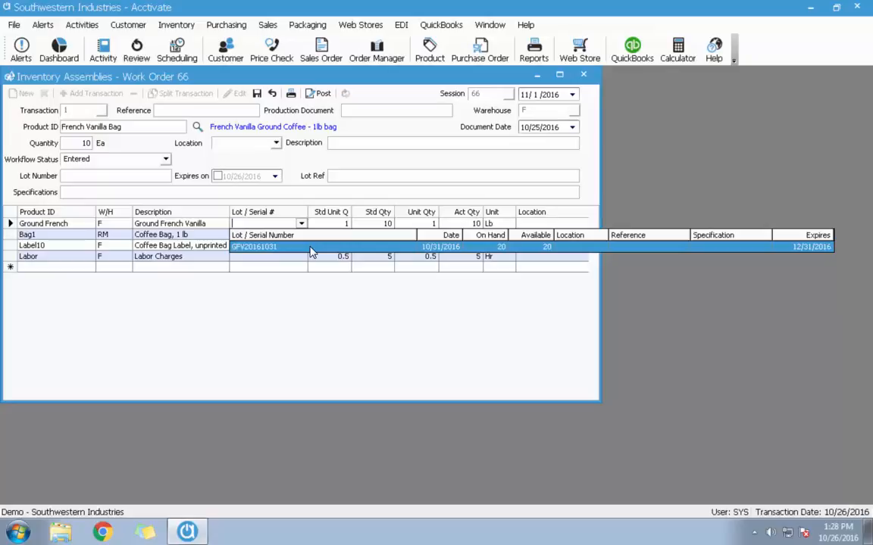
click(310, 247)
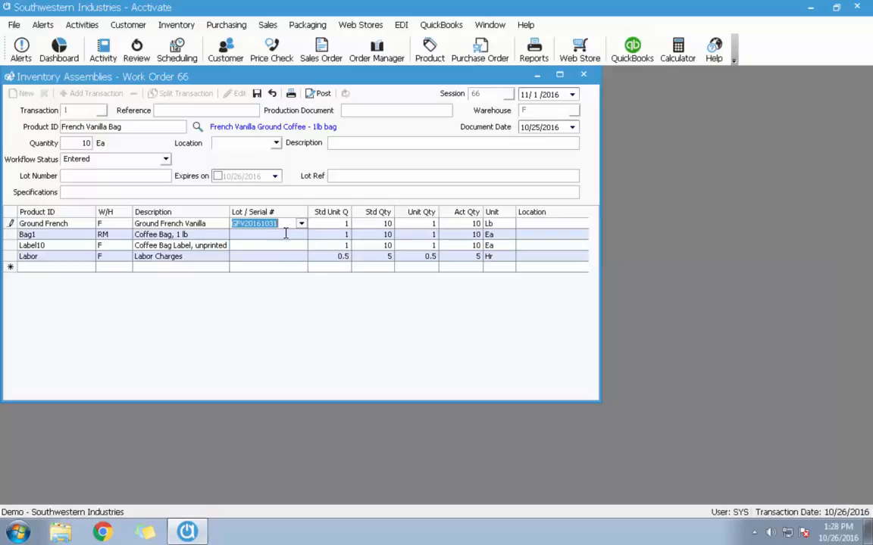
click(300, 224)
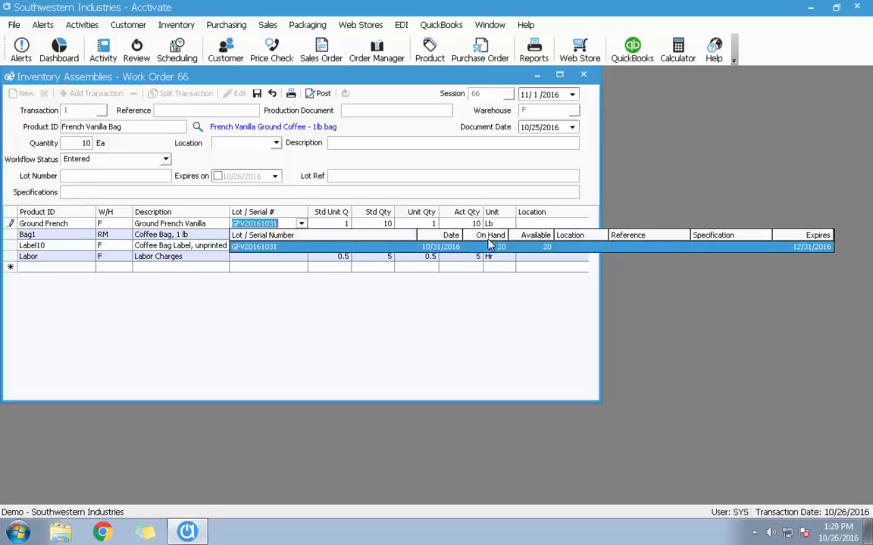
click(69, 246)
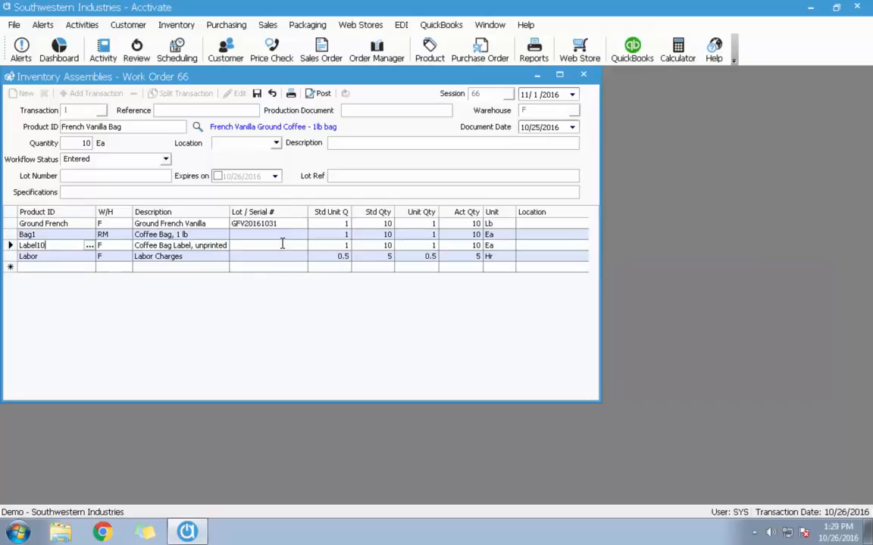
- Give the French Vanilla Bag assembly lot number FVB20161101 with expiration date 2/1/2017, and save work order 66
click(117, 176)
text(20161101)
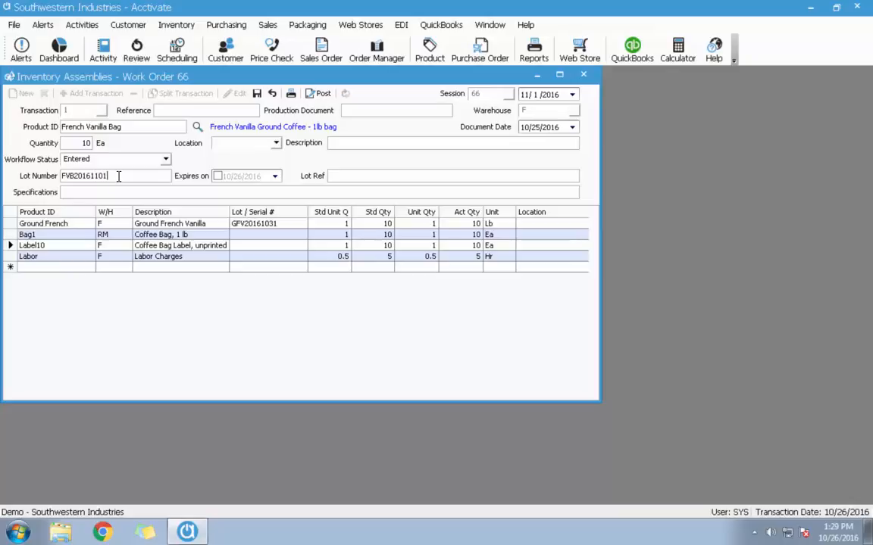
click(275, 177)
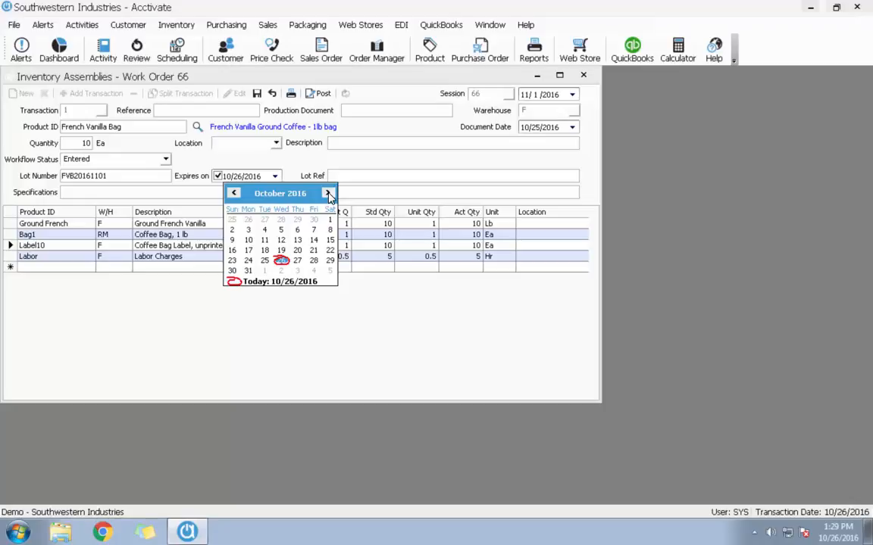
click(328, 195)
click(328, 194)
click(328, 195)
click(328, 194)
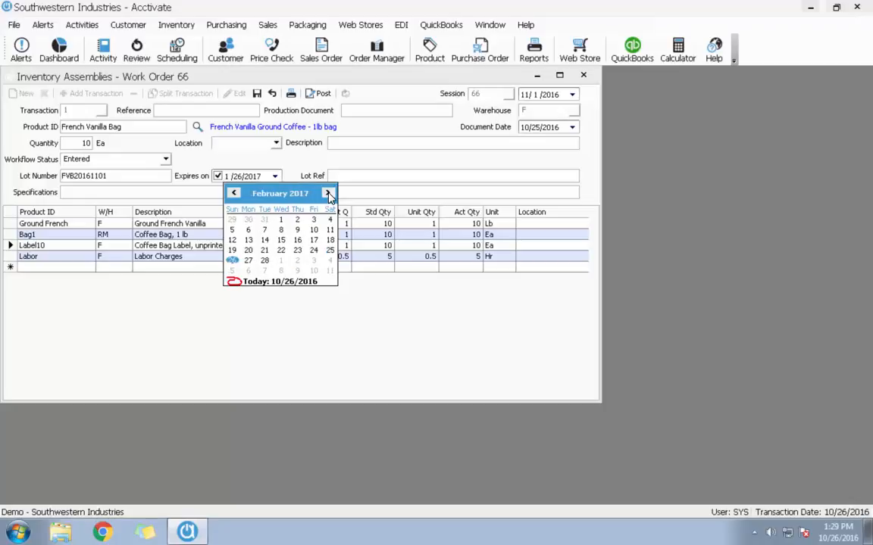
click(281, 219)
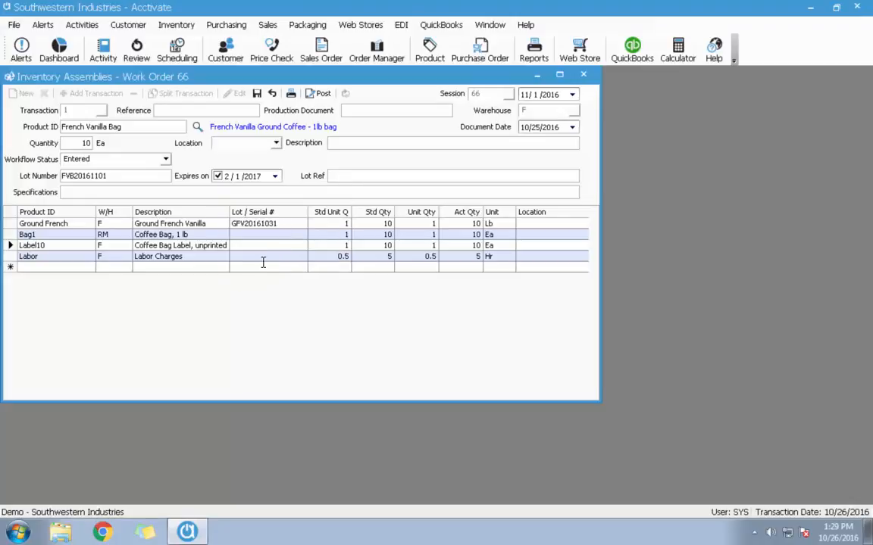
click(257, 95)
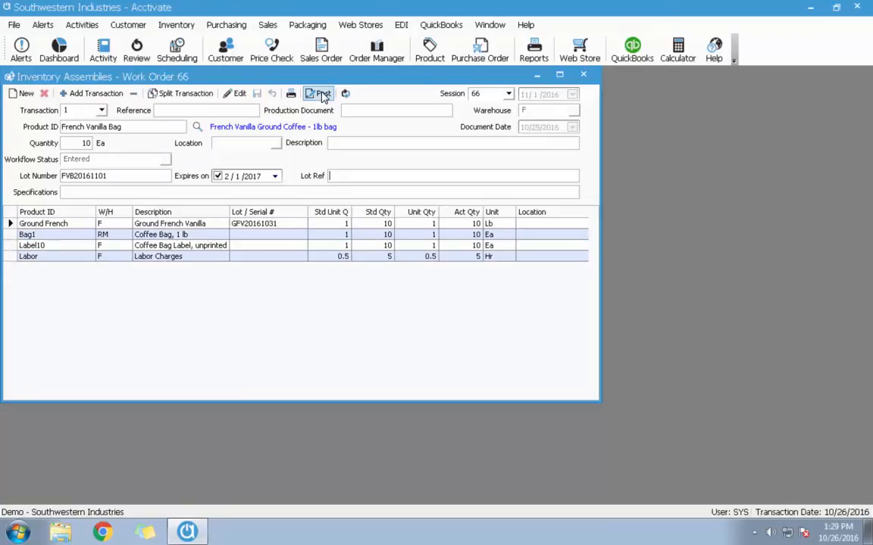
- Post work order 66 and preview its Inventory Assembly report
click(322, 94)
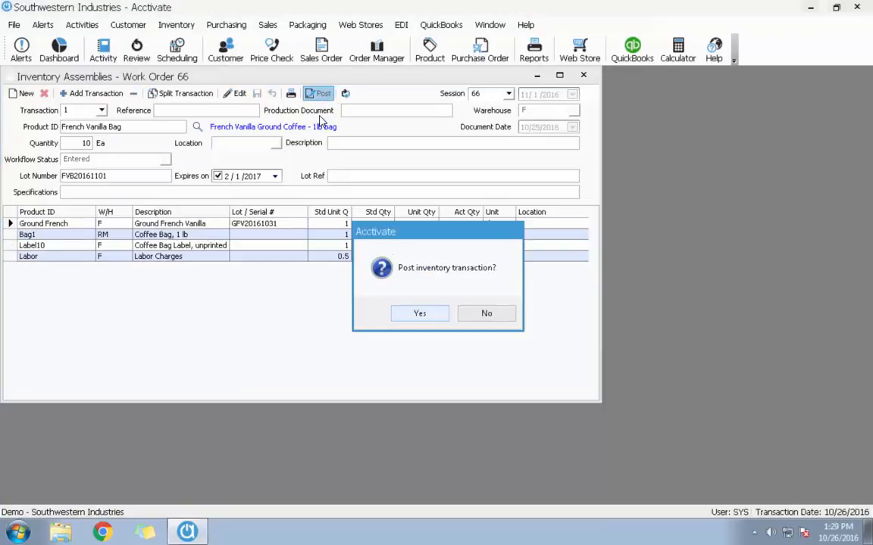
click(418, 315)
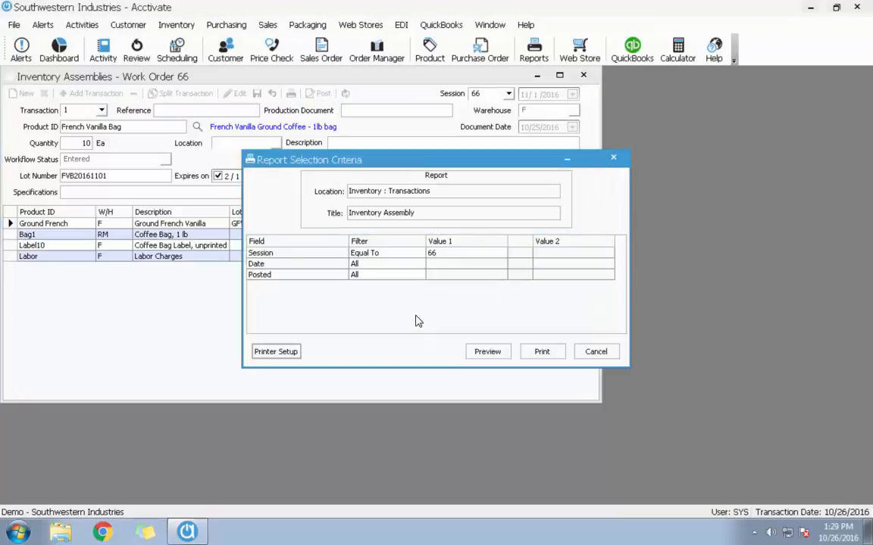
click(498, 353)
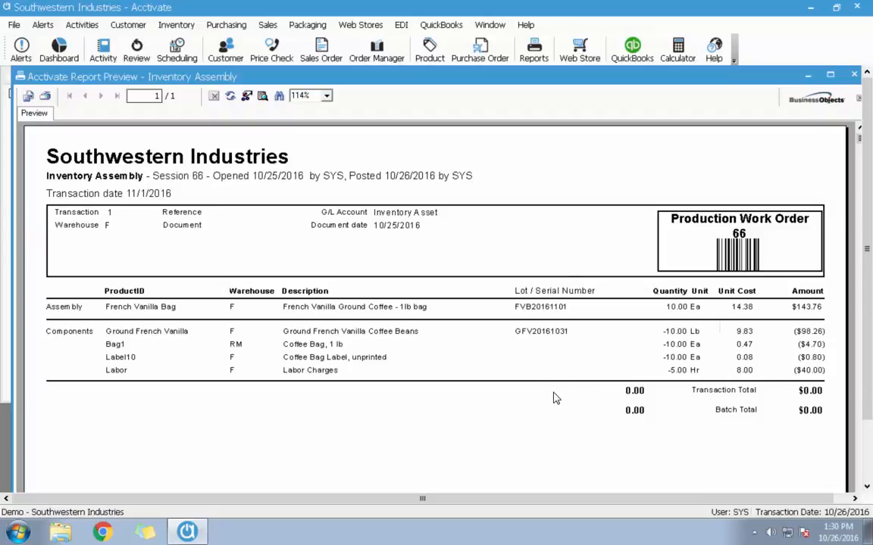
click(856, 74)
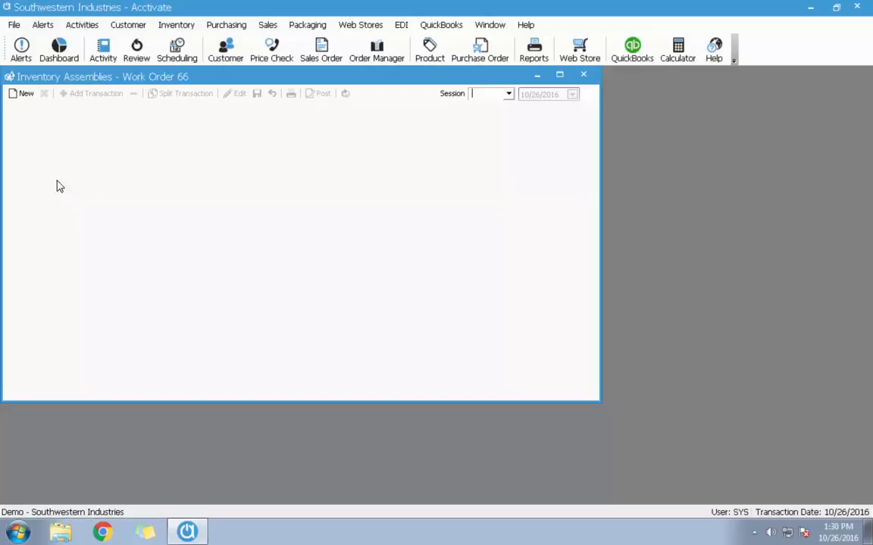
- Create a new inventory assembly for the French Vanilla Bag product with session date 10/31/2016
click(23, 95)
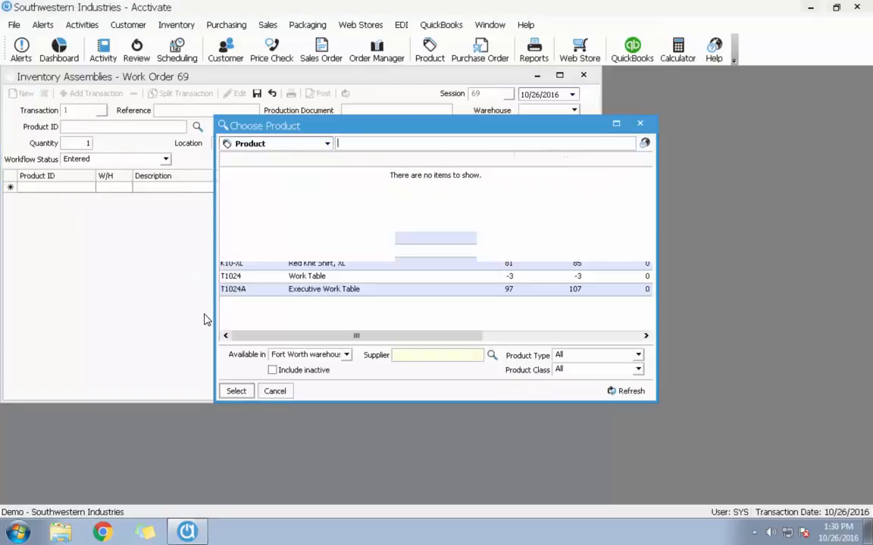
double_click(384, 199)
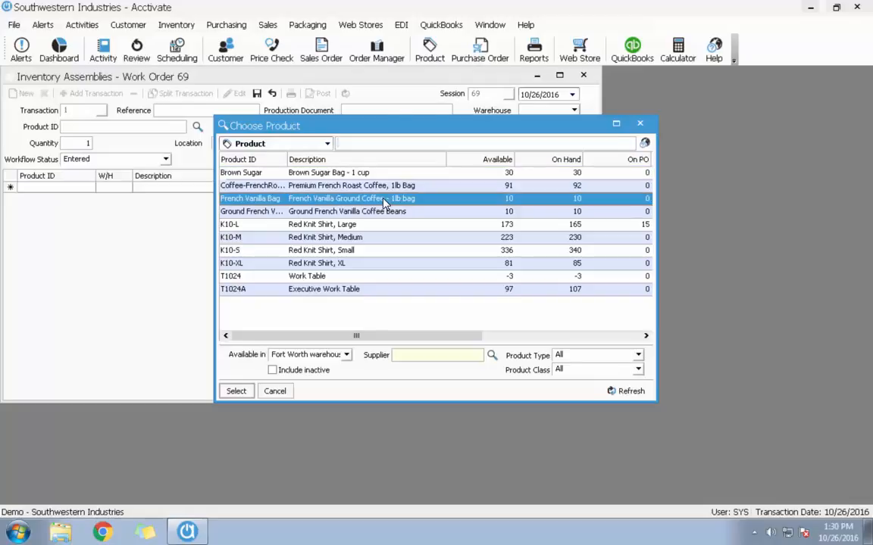
click(534, 95)
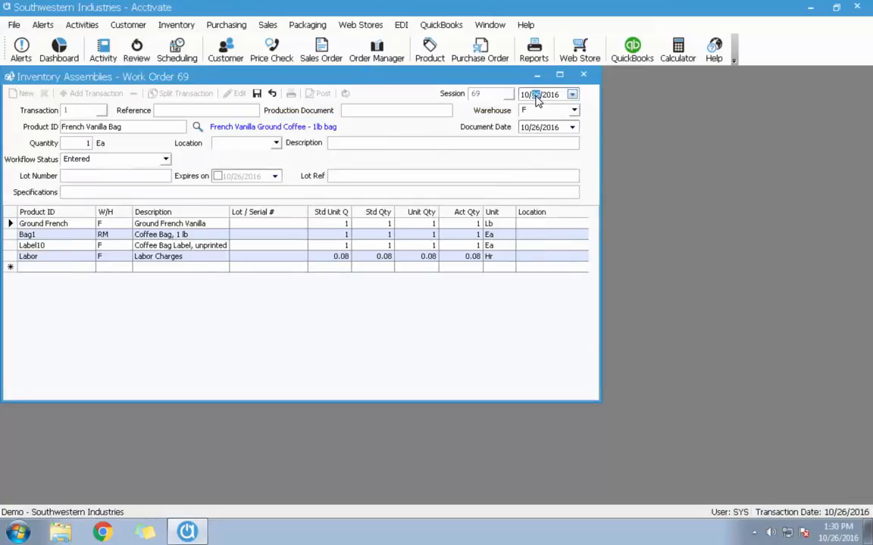
text(31)
- Enter lot number FVB20161031 for the new French Vanilla Bag assembly and set its expiration date to 1/31/2017
click(153, 177)
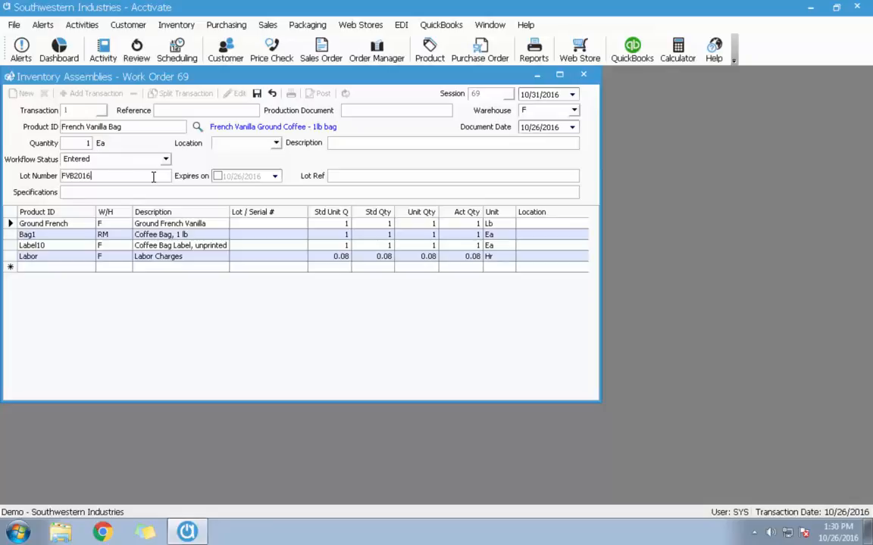
click(274, 176)
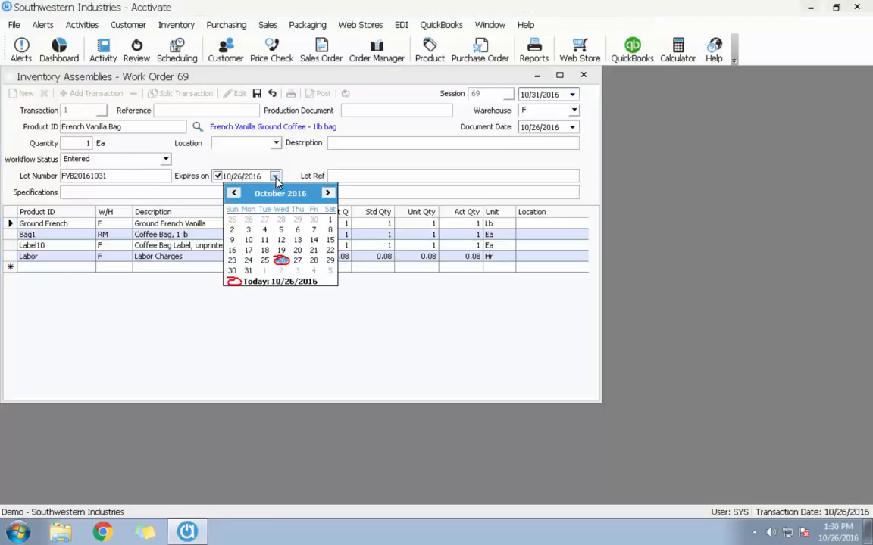
click(327, 193)
click(328, 193)
click(327, 193)
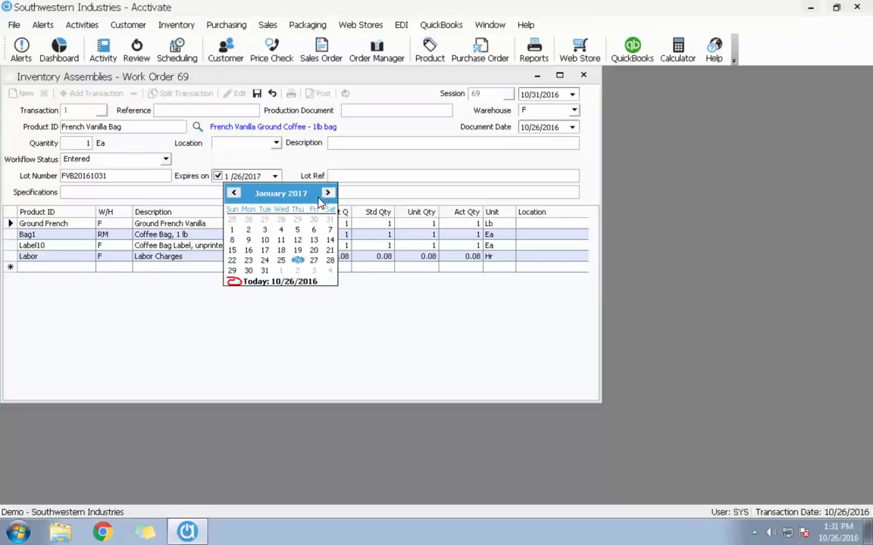
click(265, 270)
- Set the assembly quantity to 10 and assign lot GFV20161031 to the Ground French Vanilla component
click(279, 224)
click(70, 143)
key(Tab)
click(280, 223)
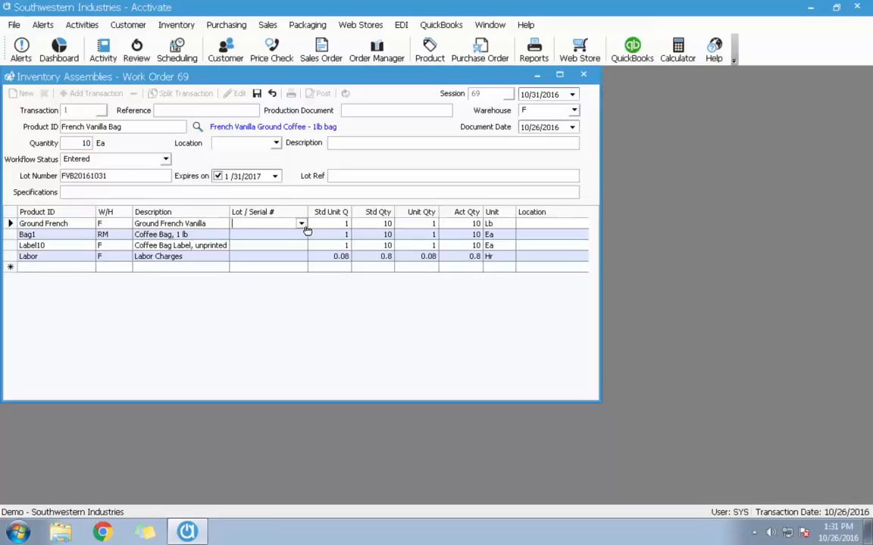
click(302, 224)
click(297, 246)
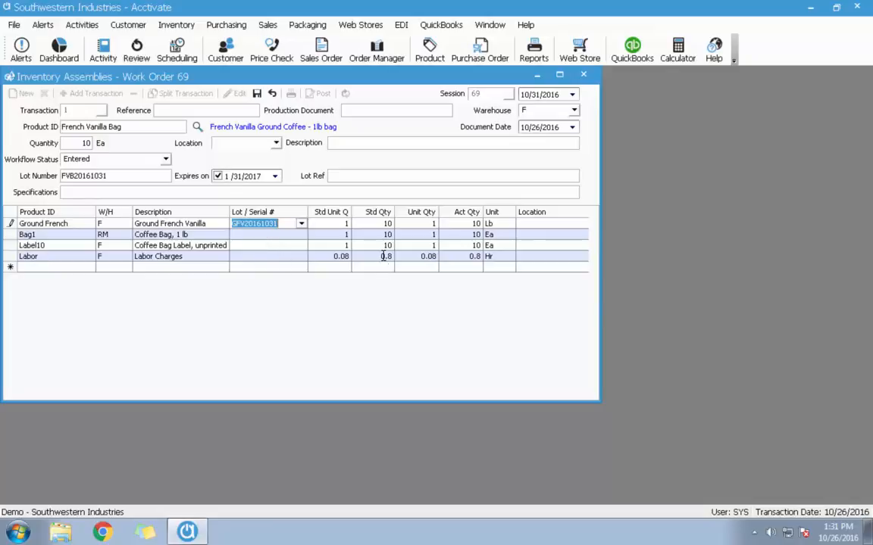
- Set the Labor component's unit quantity to 0.1, then save and post work order 69
click(409, 256)
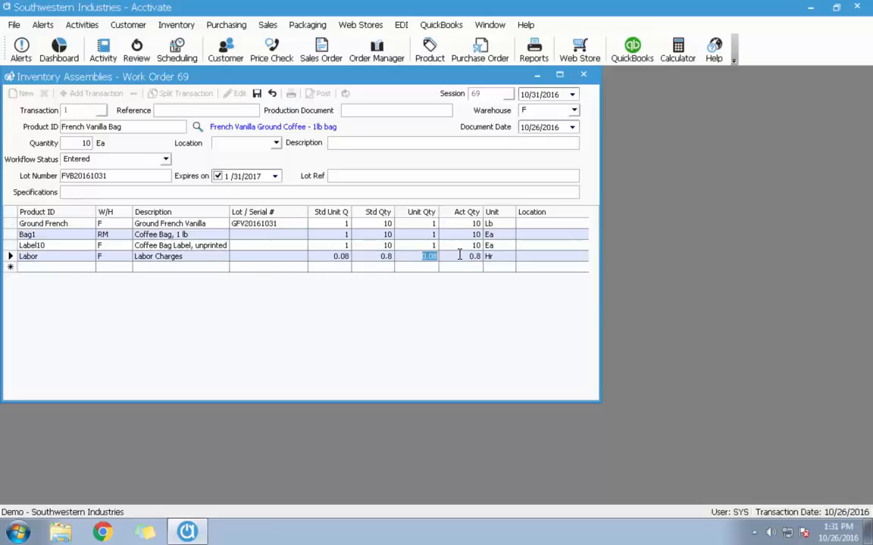
text(.1)
click(257, 93)
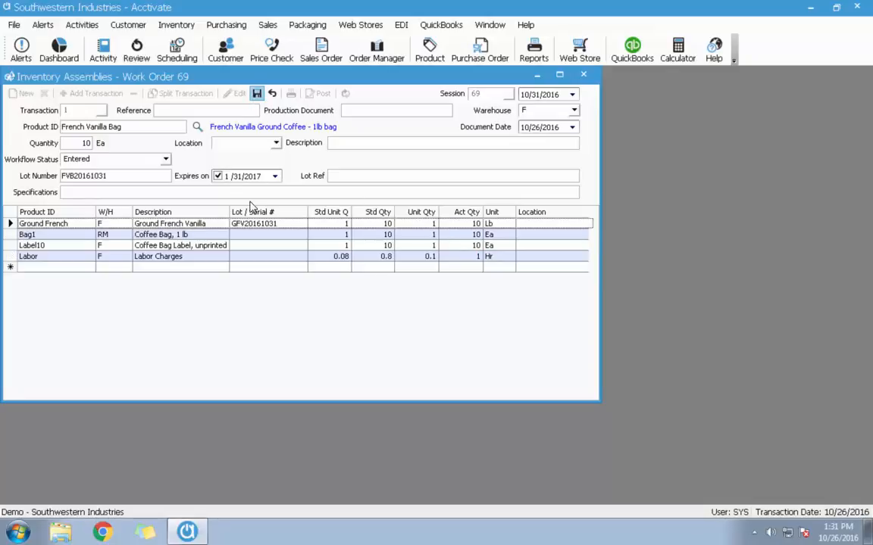
click(323, 94)
click(419, 313)
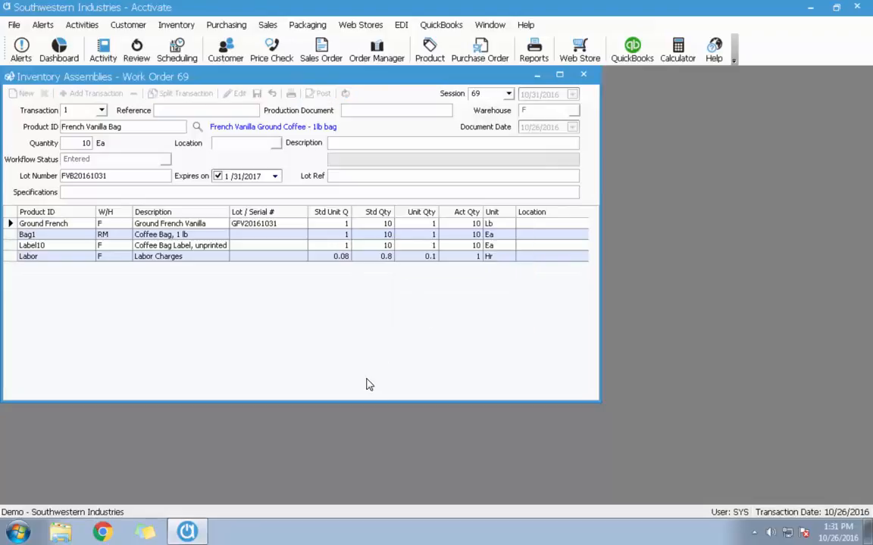
- Preview the posted French Vanilla Bag assembly report, close it, and open the Labor product record
click(481, 353)
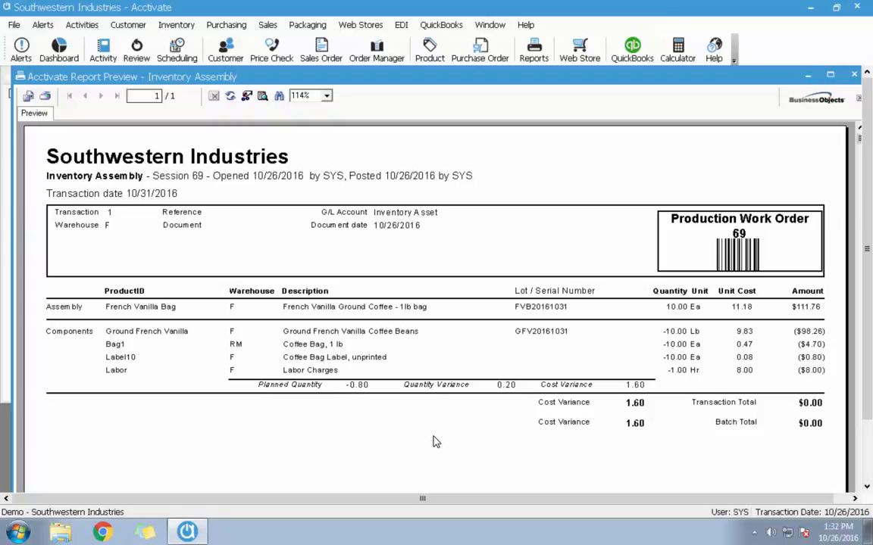
click(852, 77)
click(428, 49)
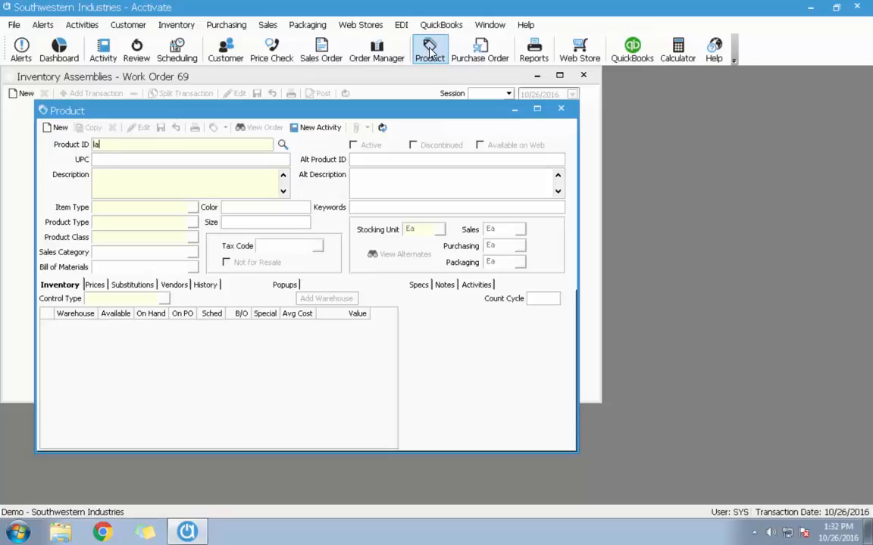
text(labor)
key(Return)
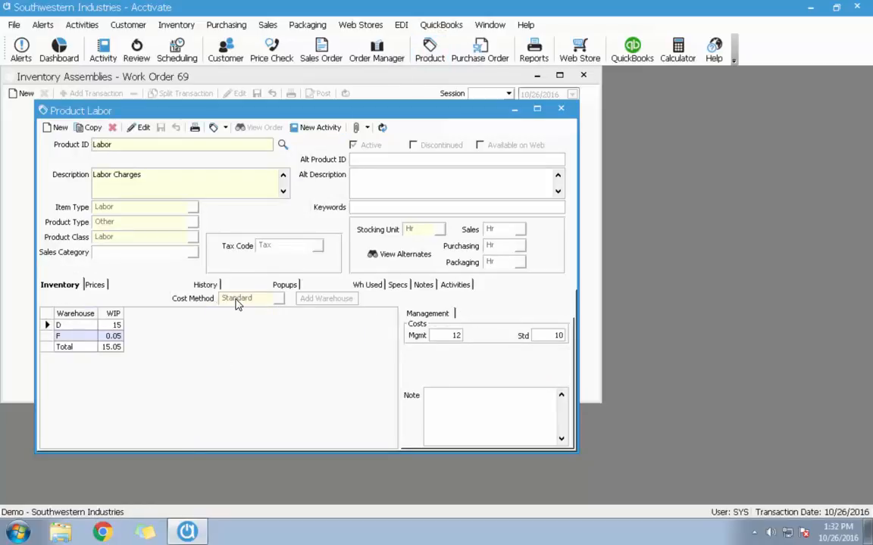
- Compare the Labor product's management and standard costs in warehouses D and F, then close the product and assembly windows
click(47, 325)
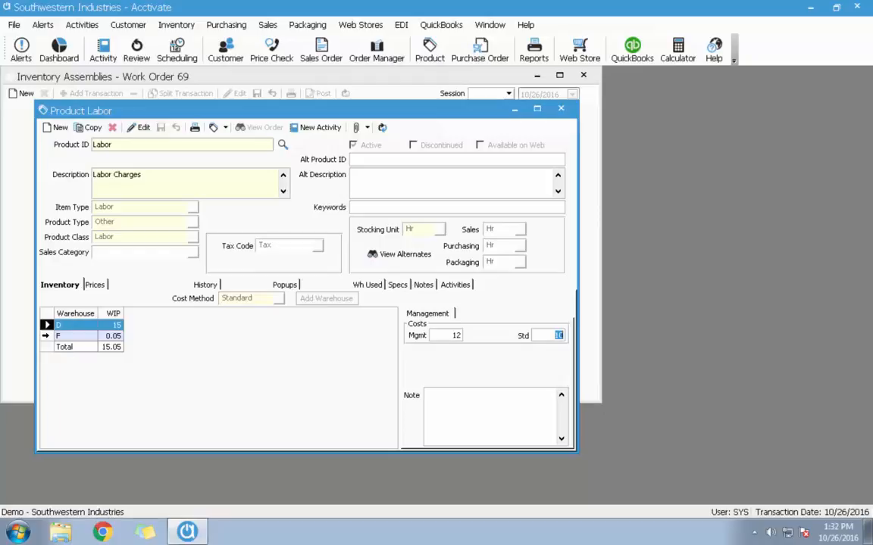
click(47, 336)
click(539, 336)
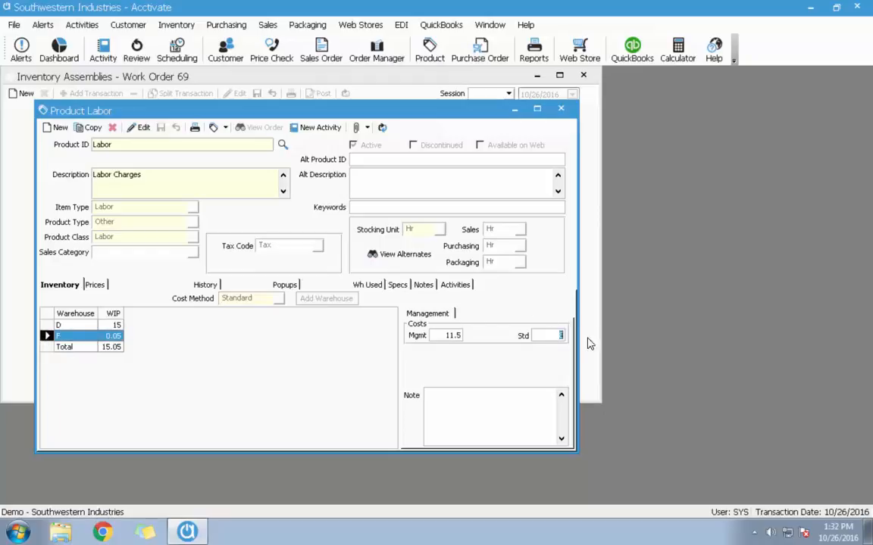
click(47, 325)
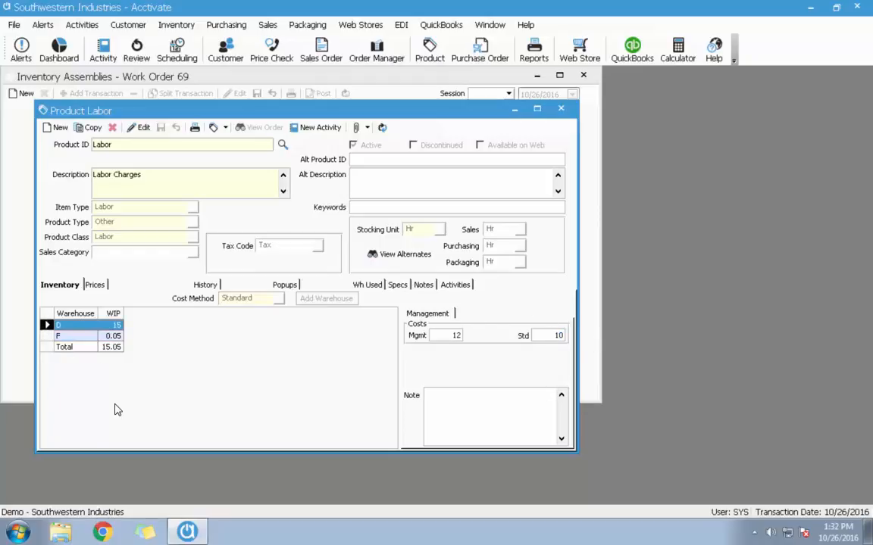
click(561, 108)
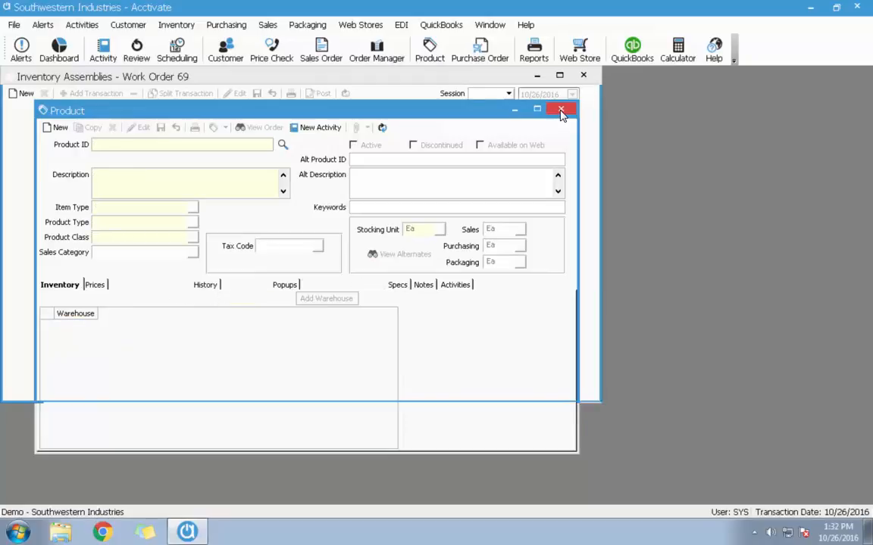
click(584, 75)
- Create a new sales order for Adams and Company with order date 11/1/2016
click(321, 51)
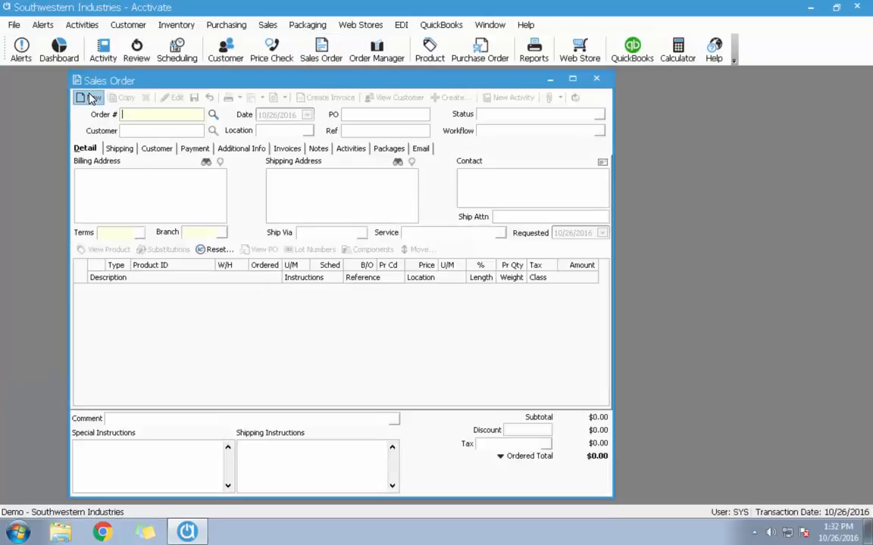
click(89, 98)
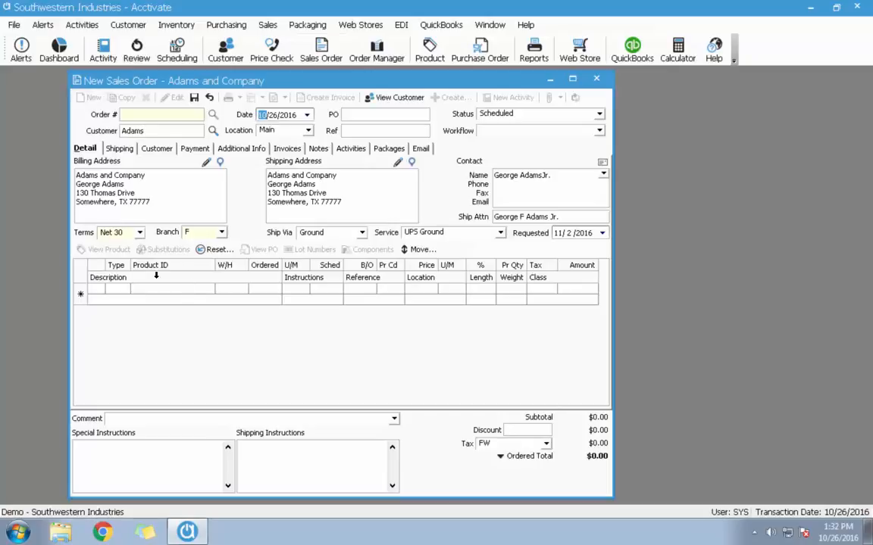
click(308, 119)
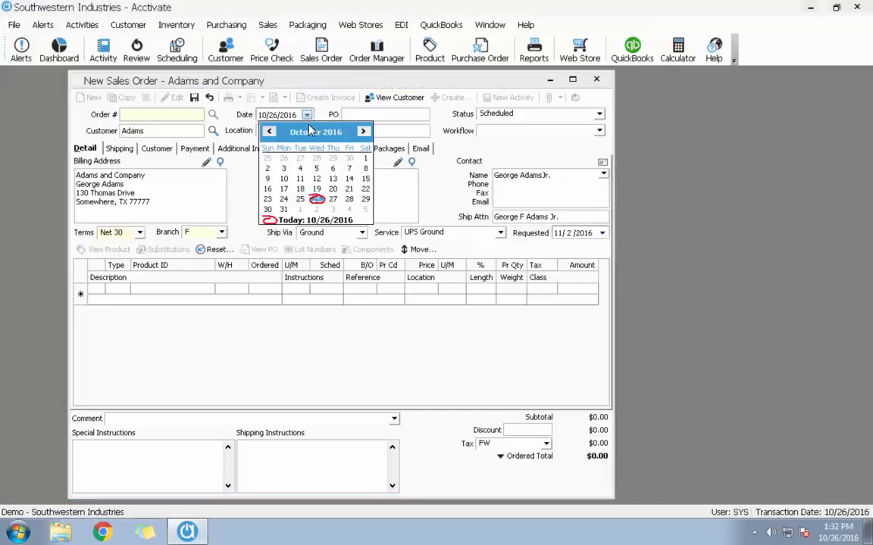
click(296, 209)
- Find French Vanilla Bag in the product lookup and add it as the first order line with quantity 10
click(189, 292)
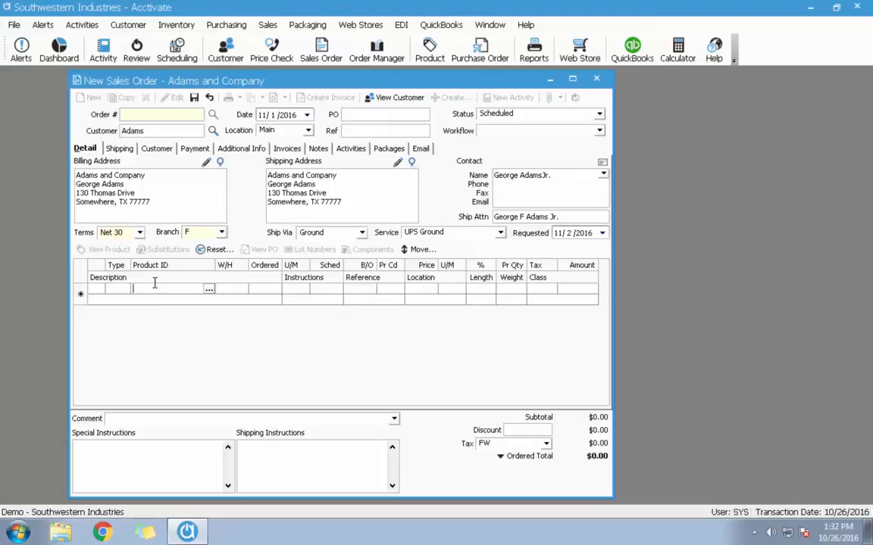
click(208, 294)
text(fren)
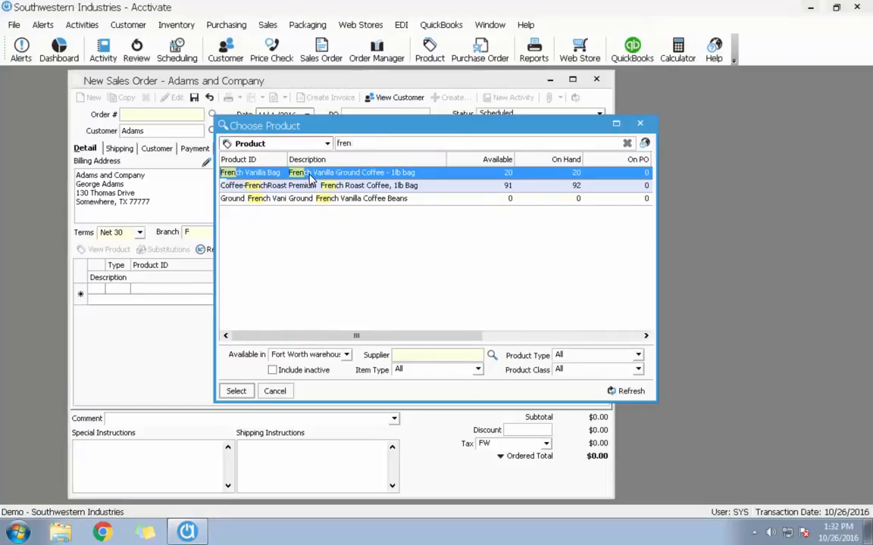
double_click(306, 174)
key(Tab)
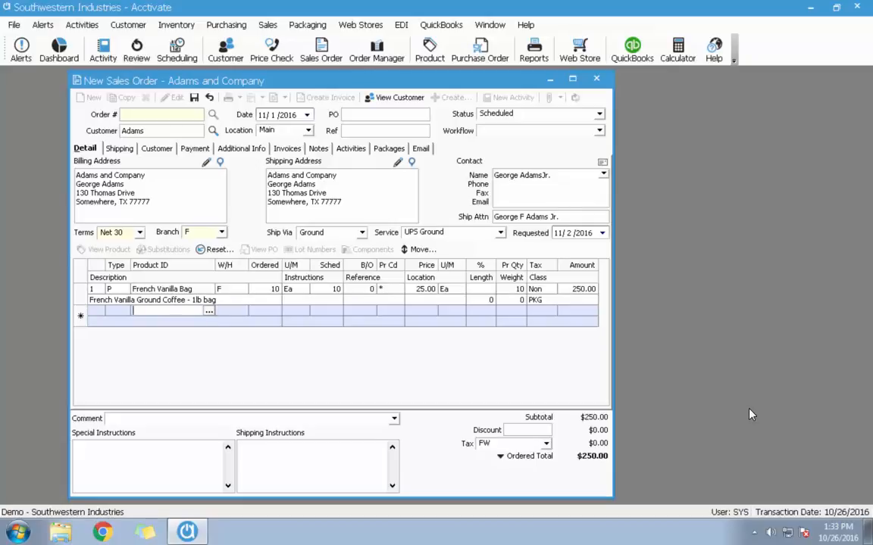
- Add Brown Sugar as the second order line with an ordered quantity of 20
text(Brown Sugar)
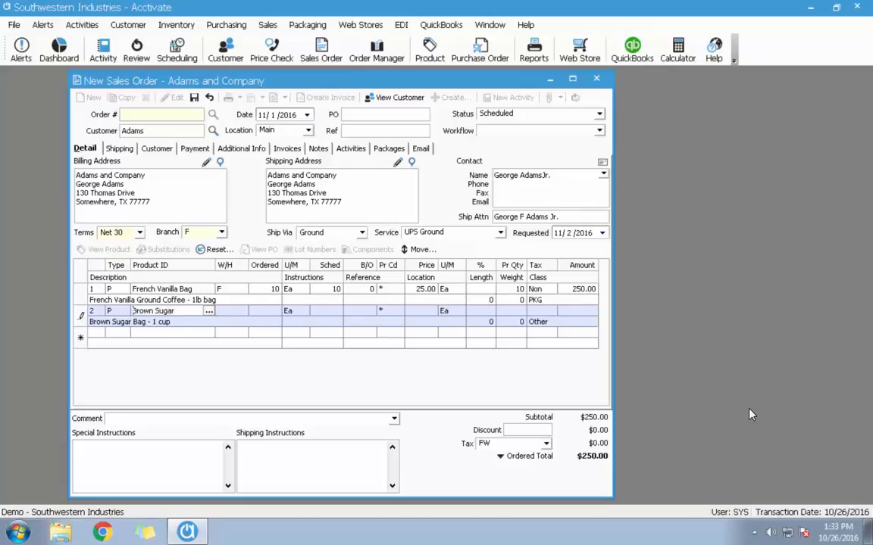
key(Tab)
text(20)
key(Tab)
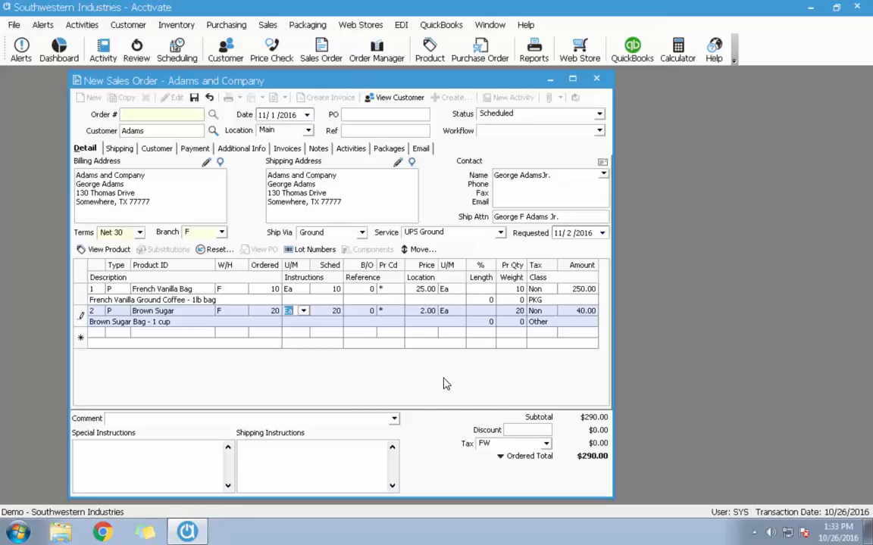
- Assign lot FVB20161031 for all 10 units of the French Vanilla Bag line
click(79, 298)
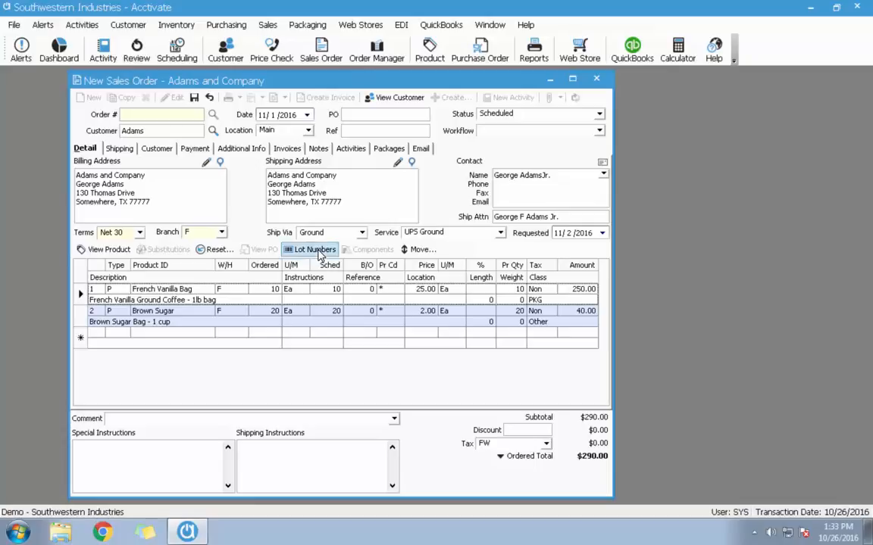
click(315, 241)
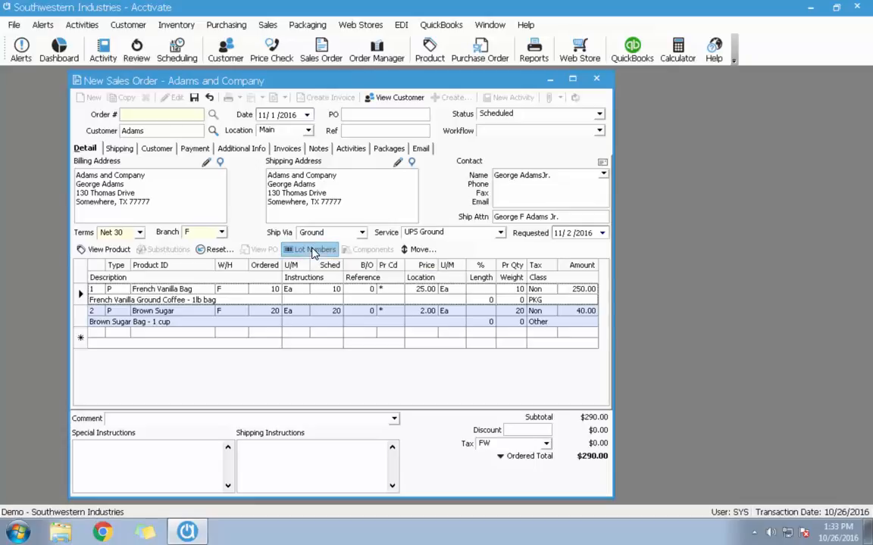
click(398, 210)
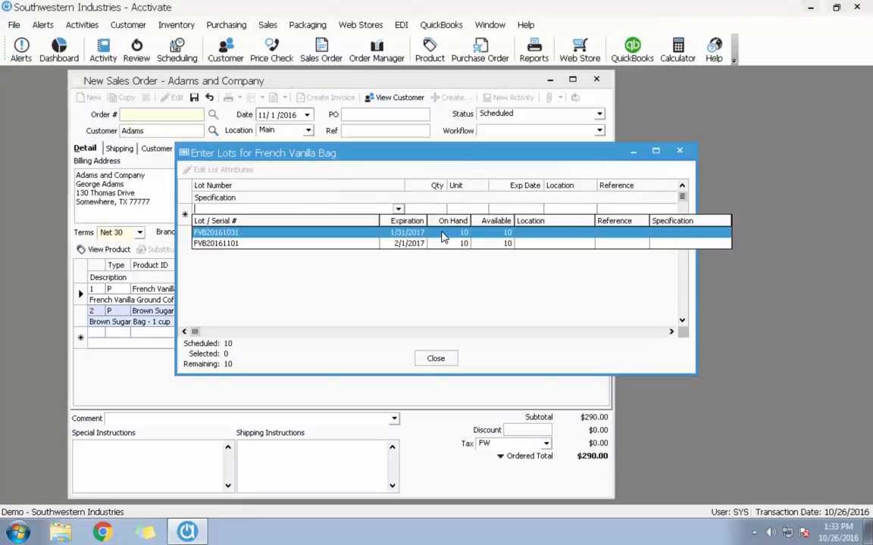
click(396, 233)
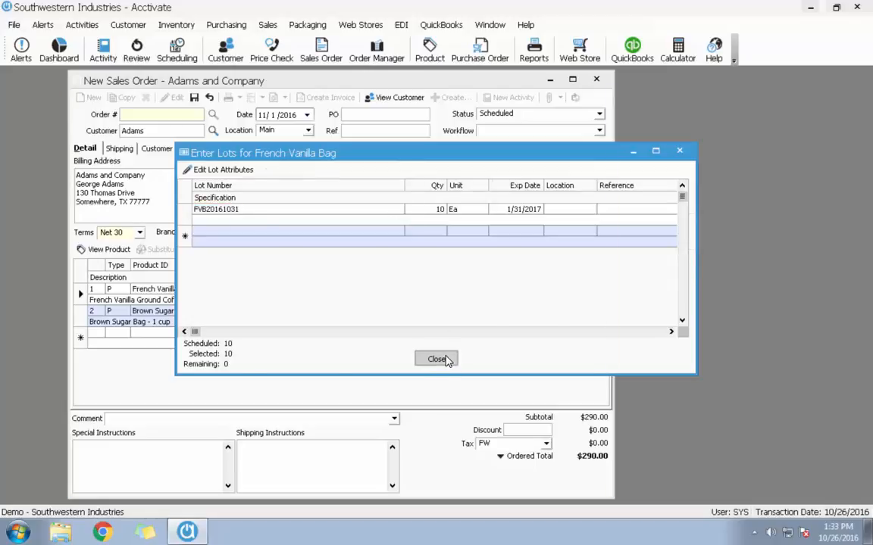
click(446, 360)
- Assign 15 units from lot BSG20161028 and 5 units from lot BSG20161029 to the Brown Sugar line
click(79, 315)
click(314, 250)
click(398, 209)
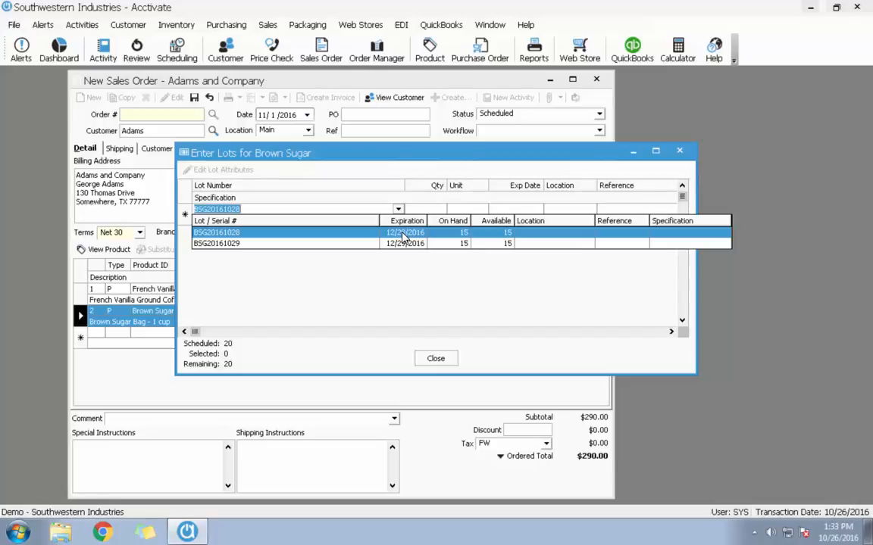
click(402, 233)
click(351, 233)
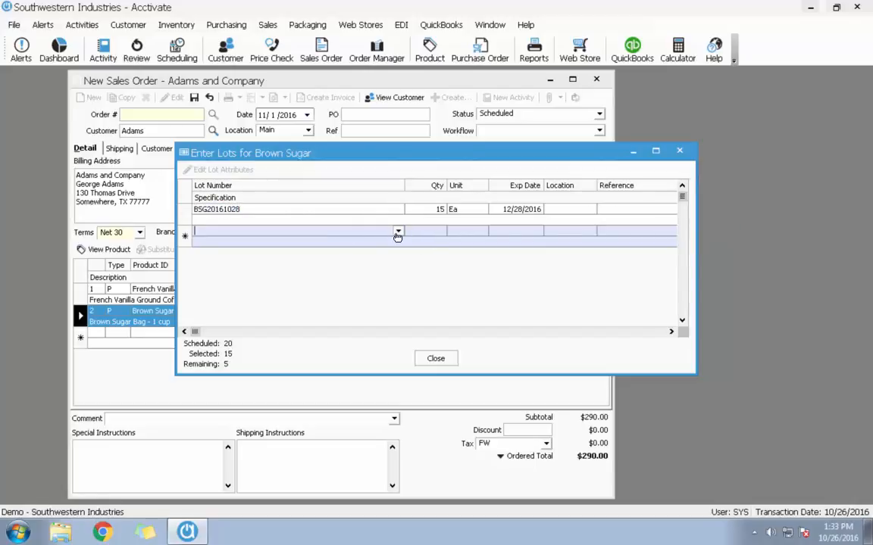
click(398, 231)
click(398, 253)
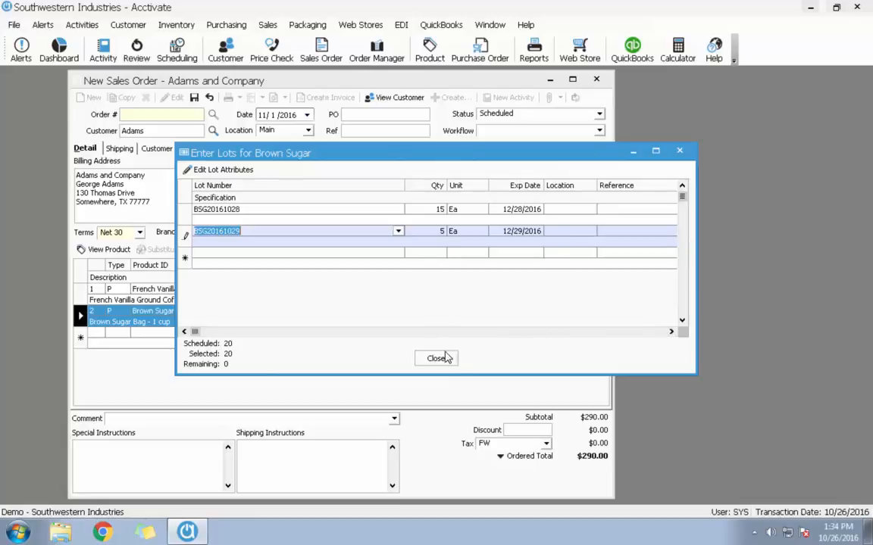
click(436, 359)
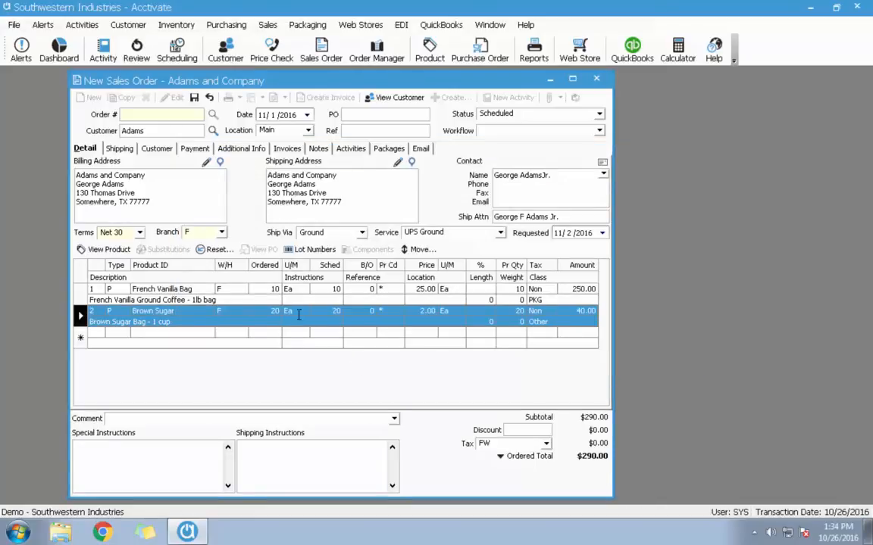
- Save the sales order and invoice it with the invoice date 11/3/2016
click(194, 99)
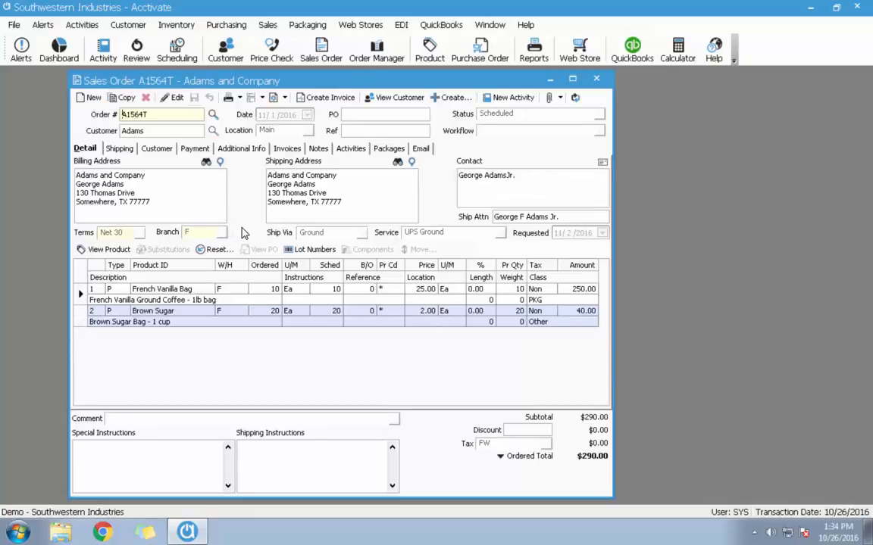
click(346, 104)
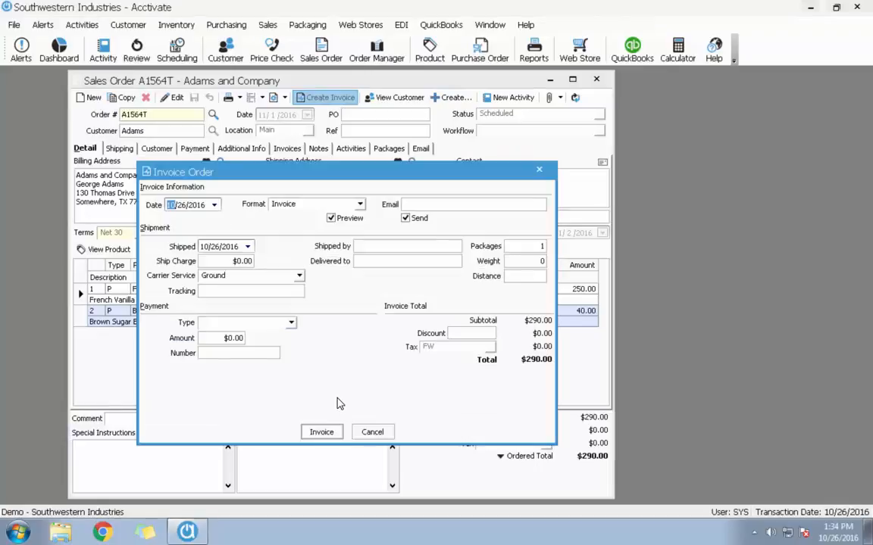
click(214, 205)
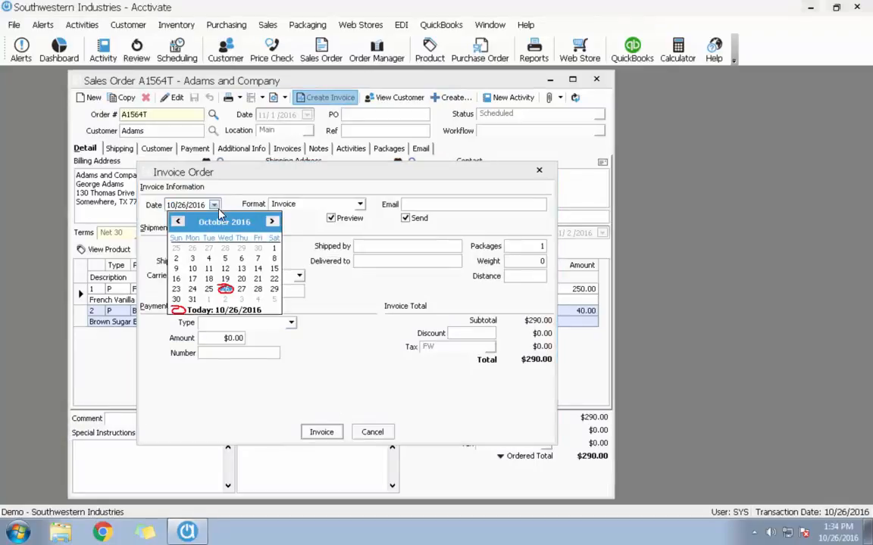
click(243, 300)
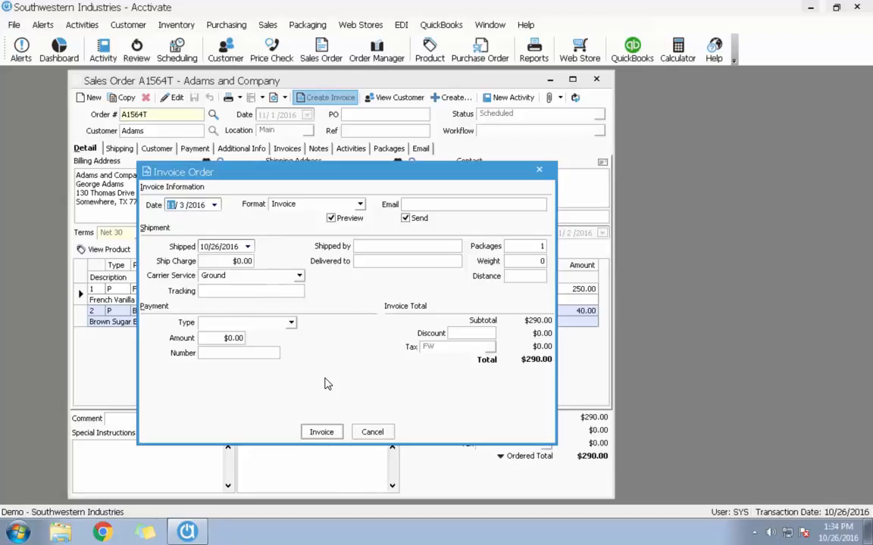
click(328, 435)
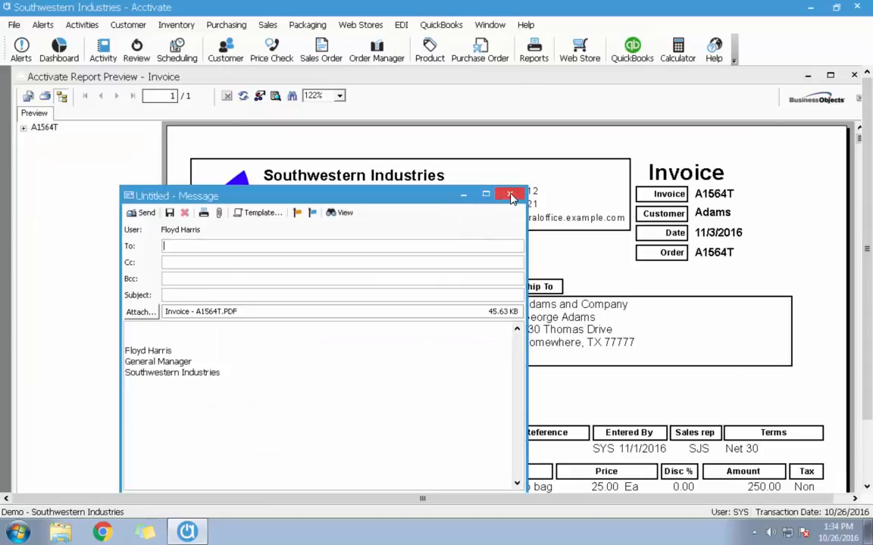
- Discard the invoice e-mail without saving, then check the lot numbers under each product on the invoice preview and close it
click(511, 197)
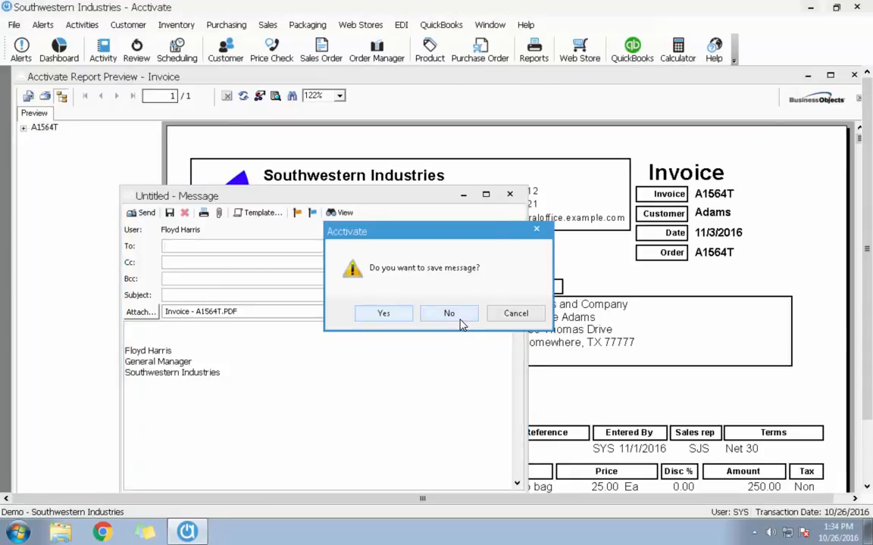
click(458, 316)
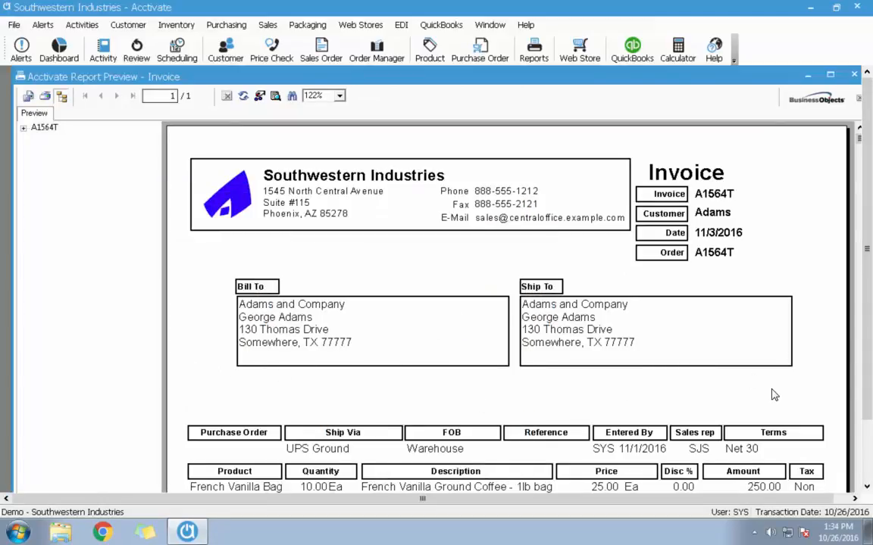
scroll(809, 388, down, 3)
scroll(809, 388, down, 3)
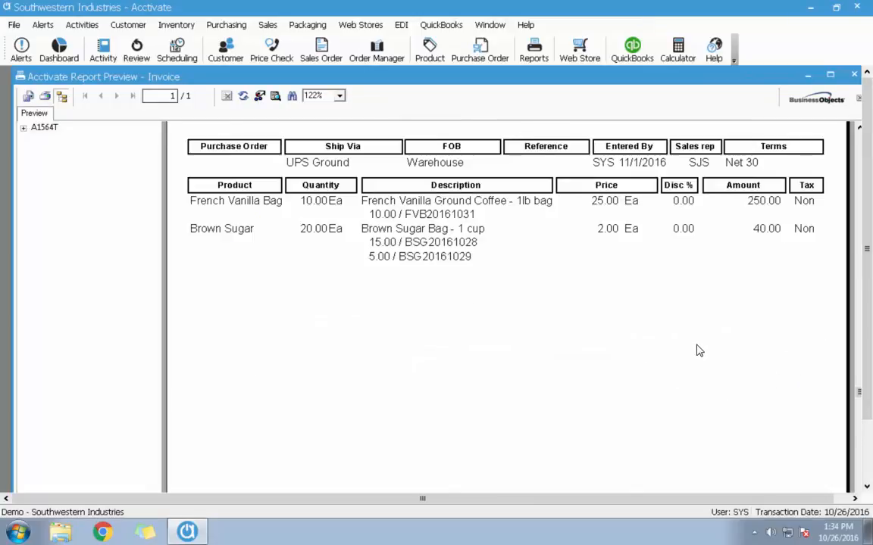
click(487, 217)
click(522, 248)
click(462, 294)
click(854, 75)
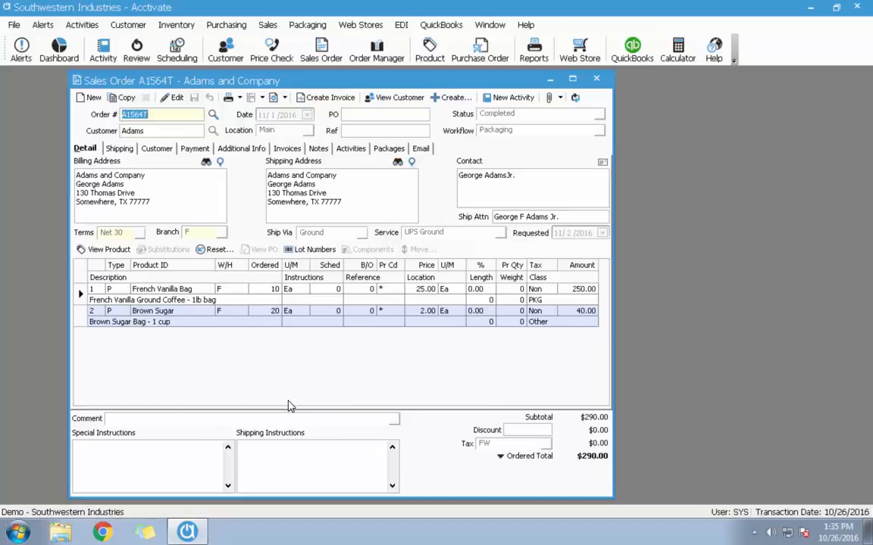
- Close the sales order and open the inventory Track & Trace window
click(602, 83)
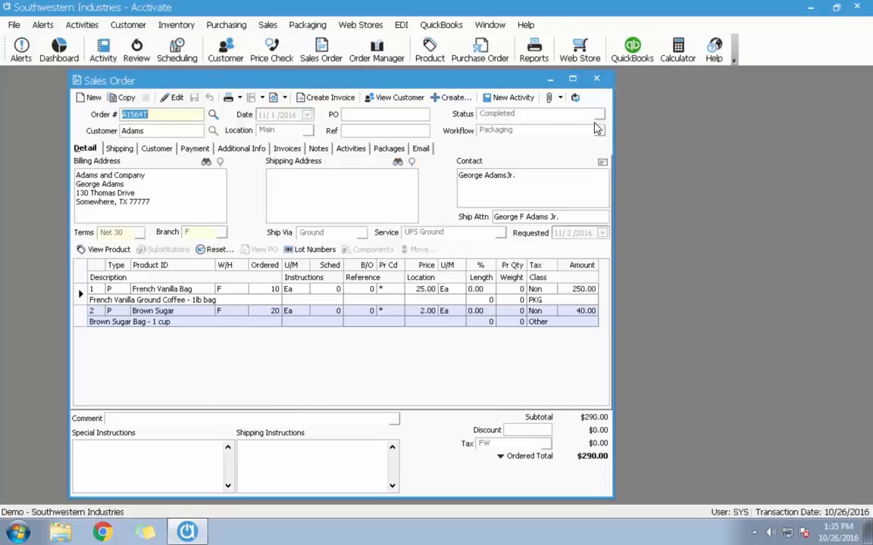
click(191, 27)
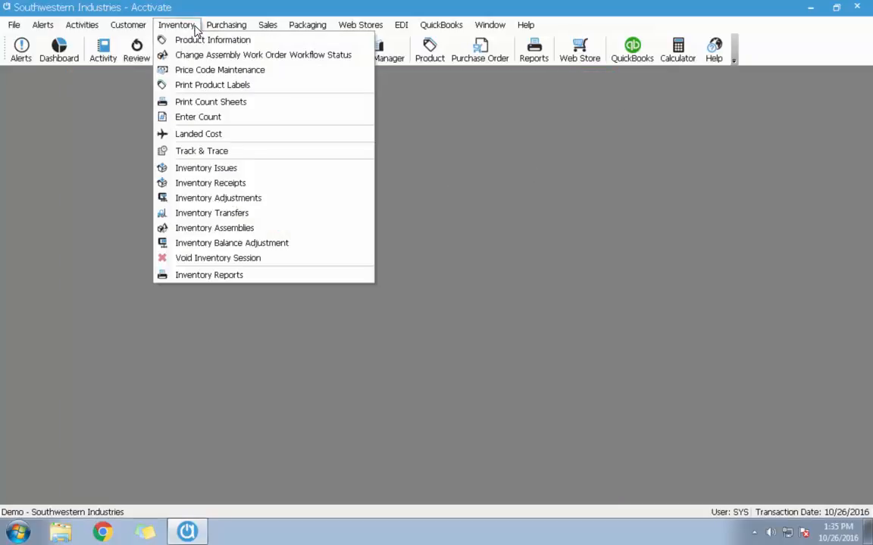
click(266, 158)
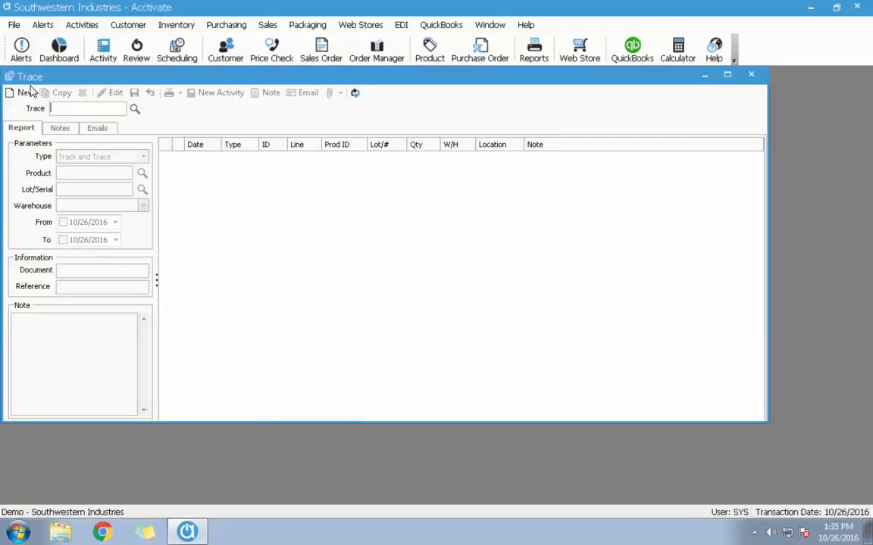
- Start a new Track and Trace record for the product Molasses and lot MO20161025
click(25, 94)
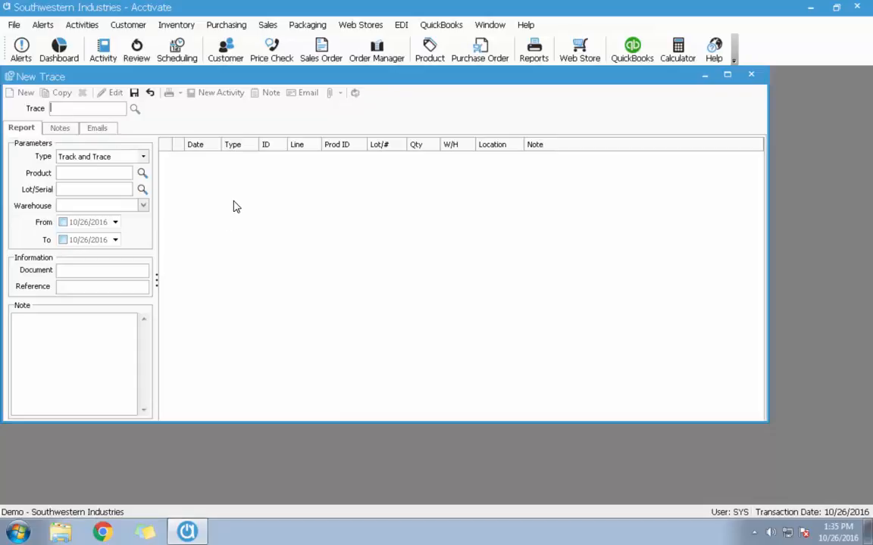
click(143, 174)
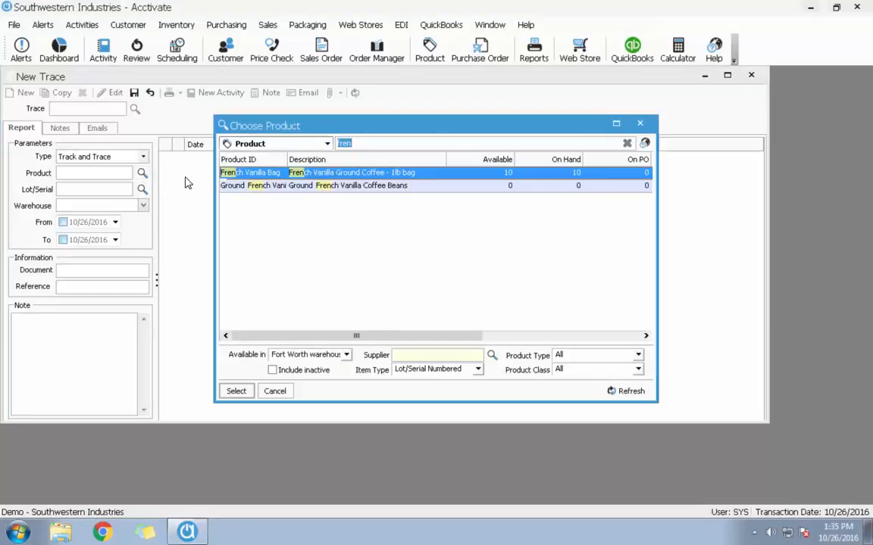
text(mol)
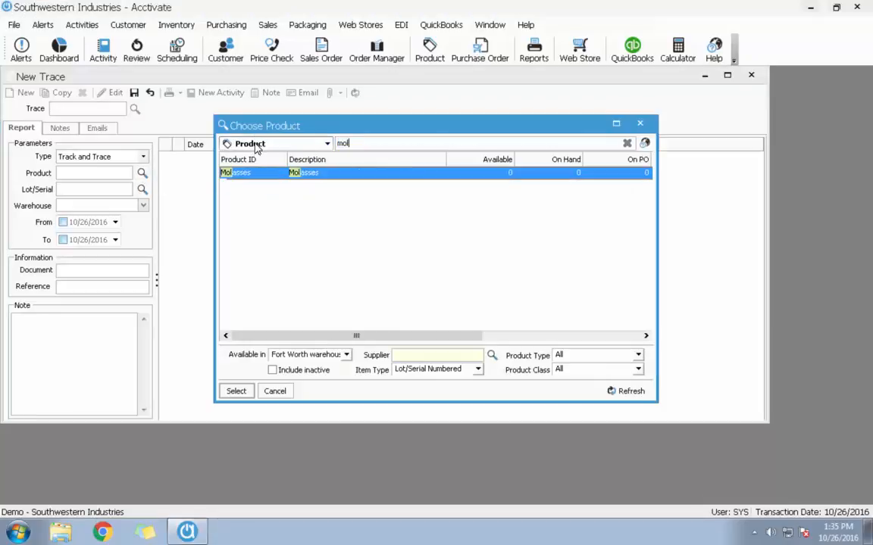
click(236, 391)
click(143, 191)
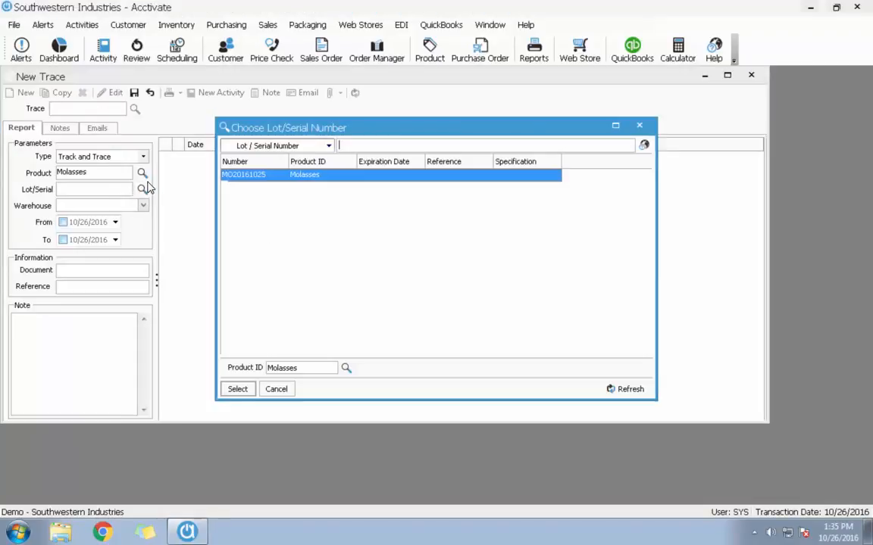
double_click(314, 177)
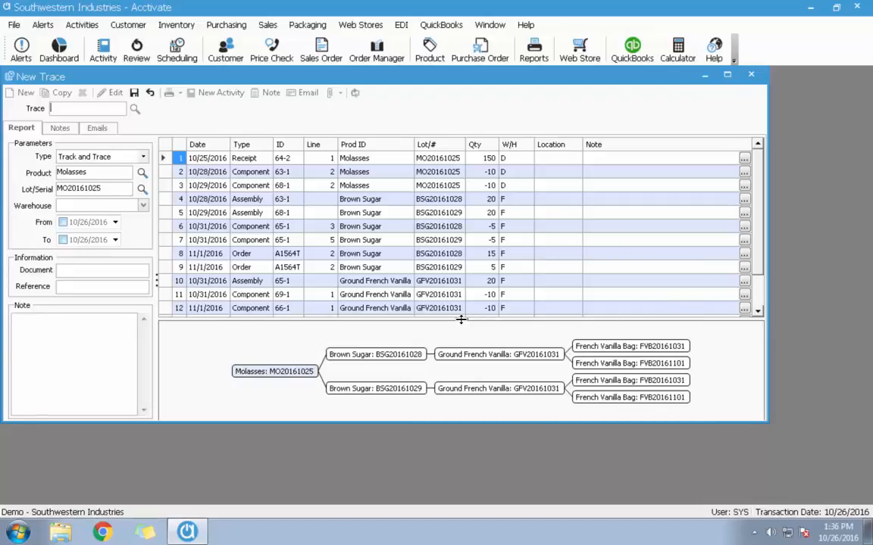
- Switch the trace type to Track Usage and resize the transaction list to examine the lot's usage and diagram
drag(462, 318, 462, 357)
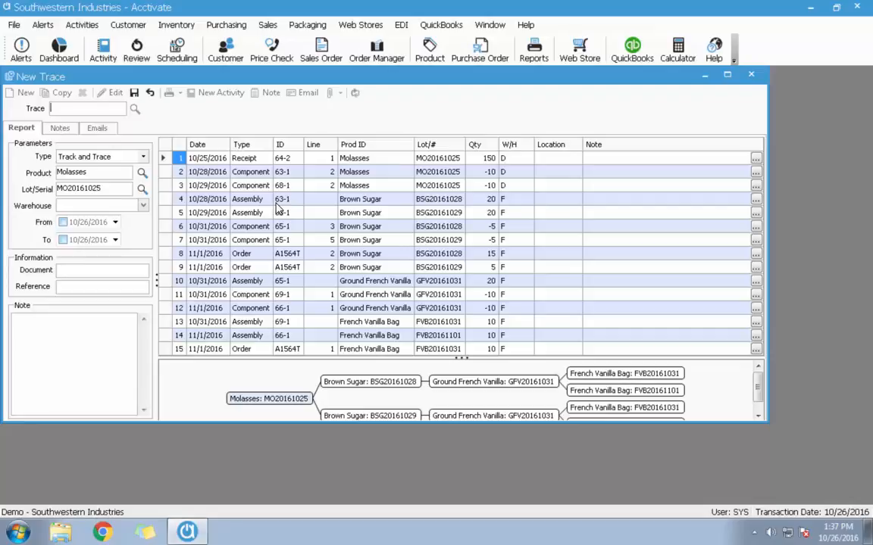
click(144, 158)
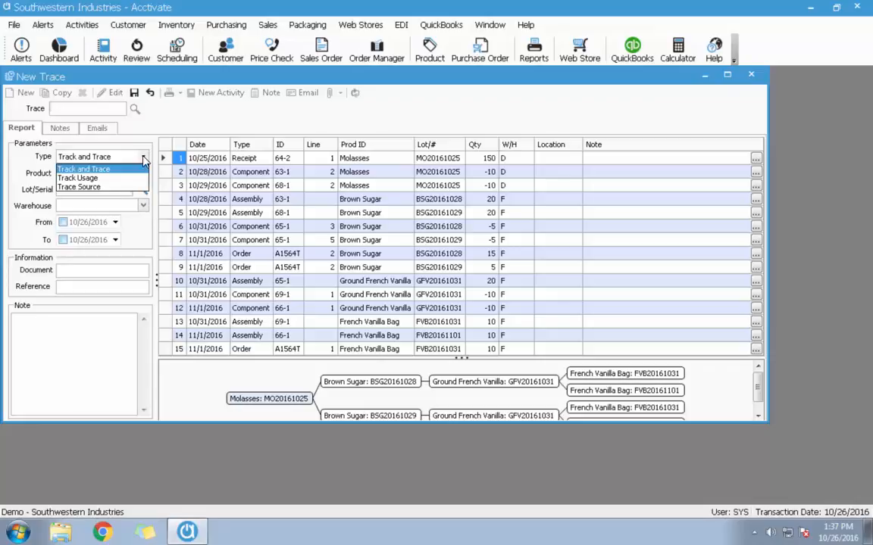
click(85, 178)
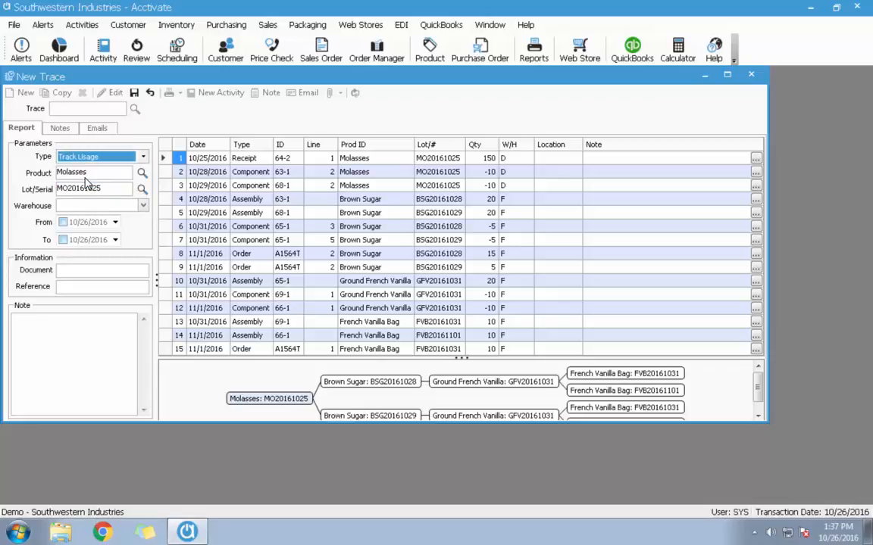
click(280, 226)
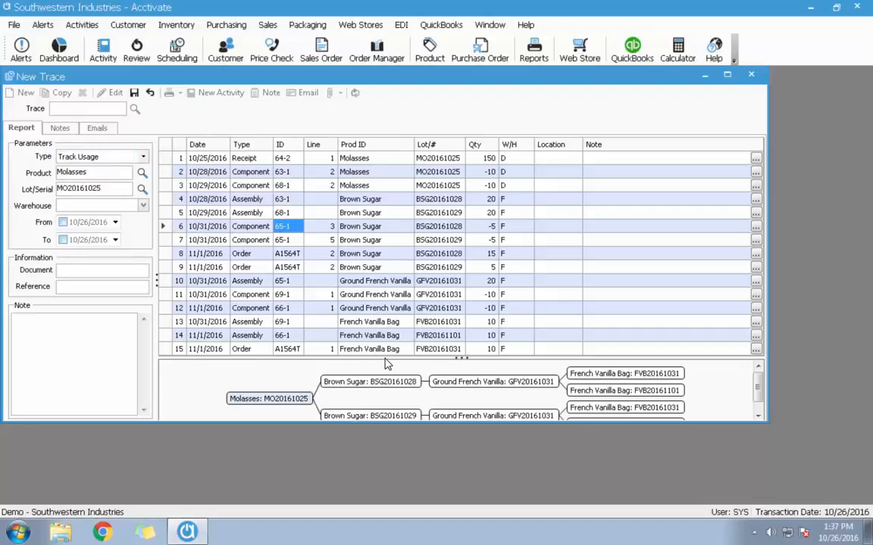
drag(386, 372, 387, 342)
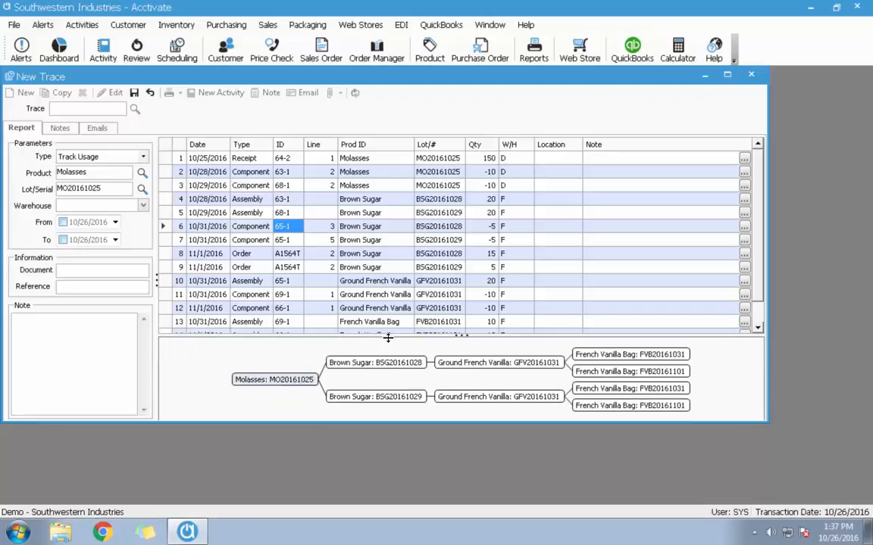
- View the Molasses lot as Trace Source and Track Usage, and return the trace type to Track and Trace
click(143, 159)
click(89, 187)
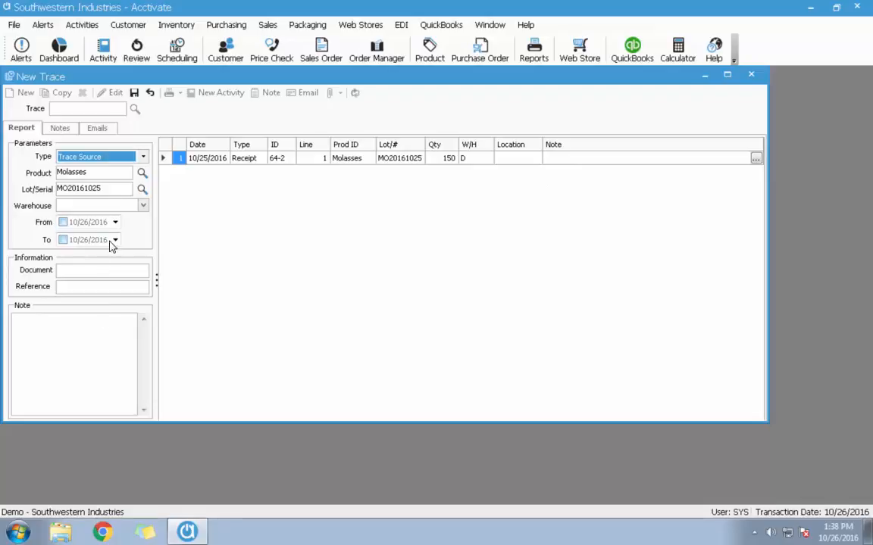
click(143, 157)
click(117, 177)
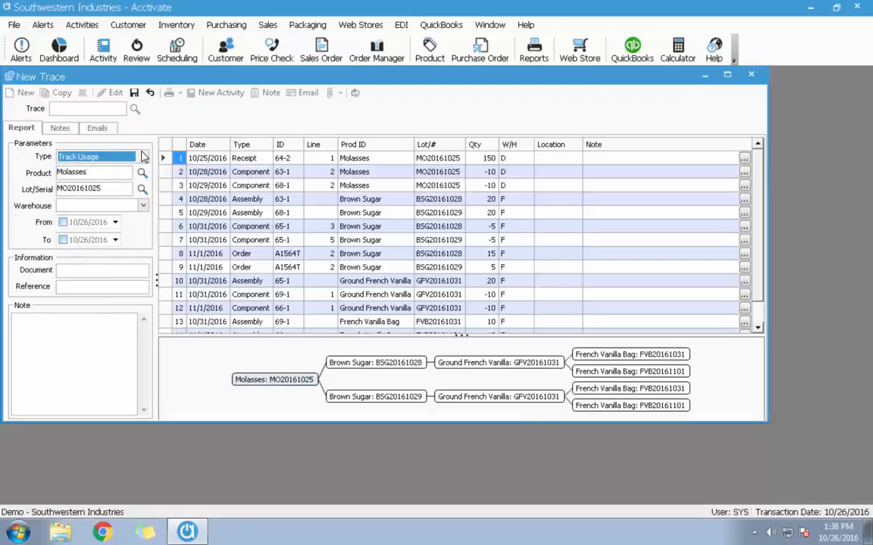
click(143, 157)
click(133, 169)
- Enter Recall 20161031 as the reference and limit the trace to dates from 10/15/2016 to 10/31/2016
click(105, 271)
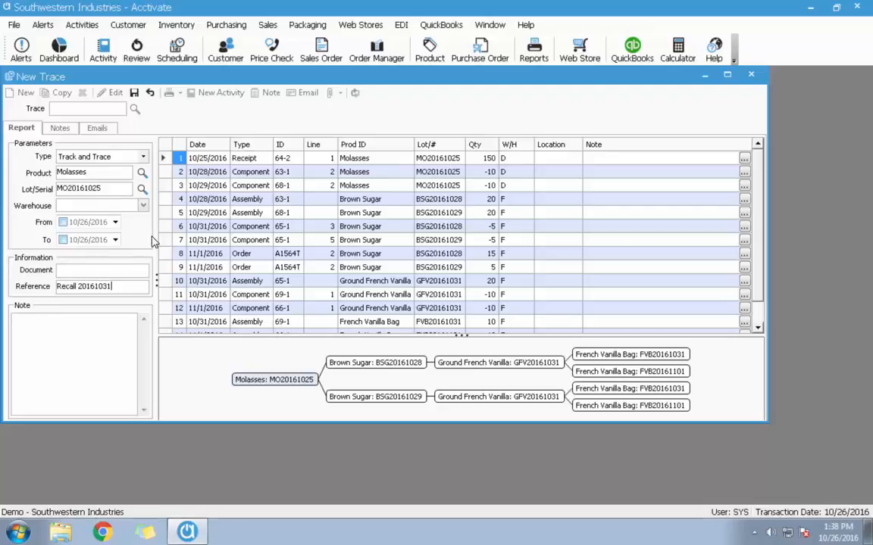
click(115, 223)
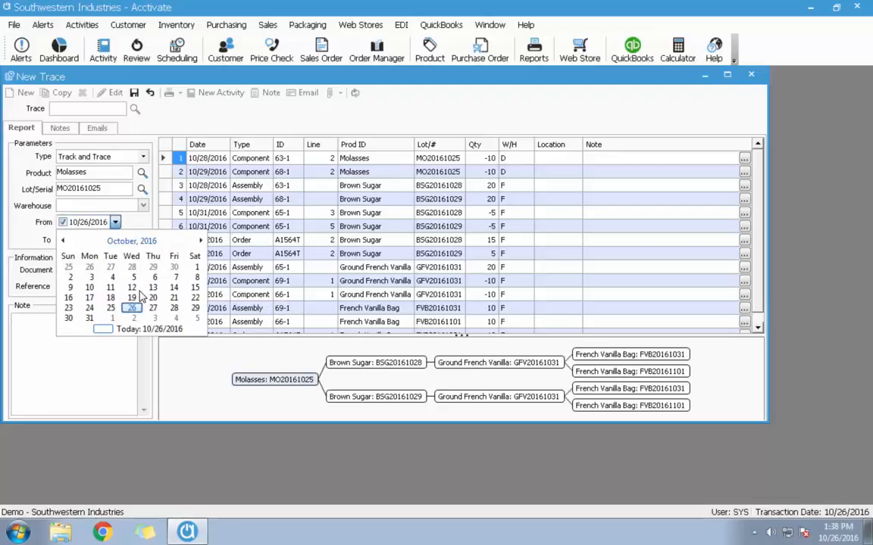
click(195, 288)
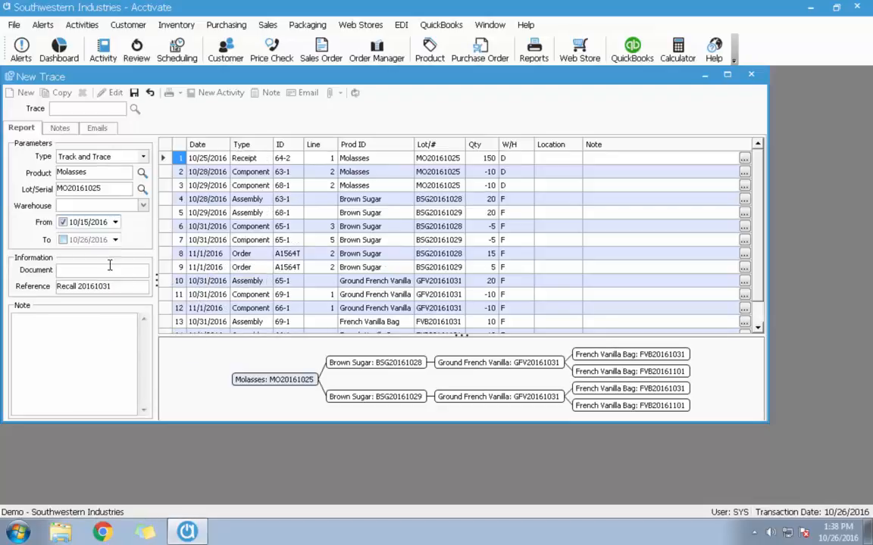
click(115, 240)
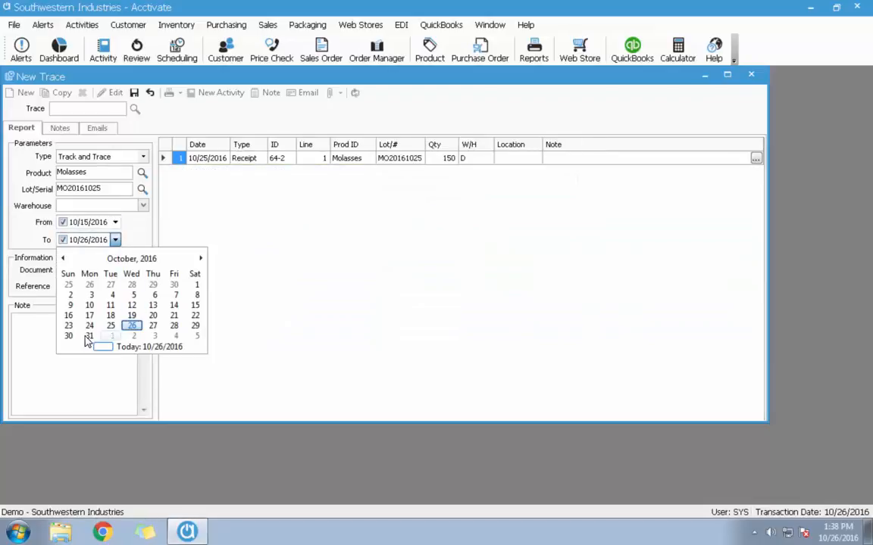
click(89, 335)
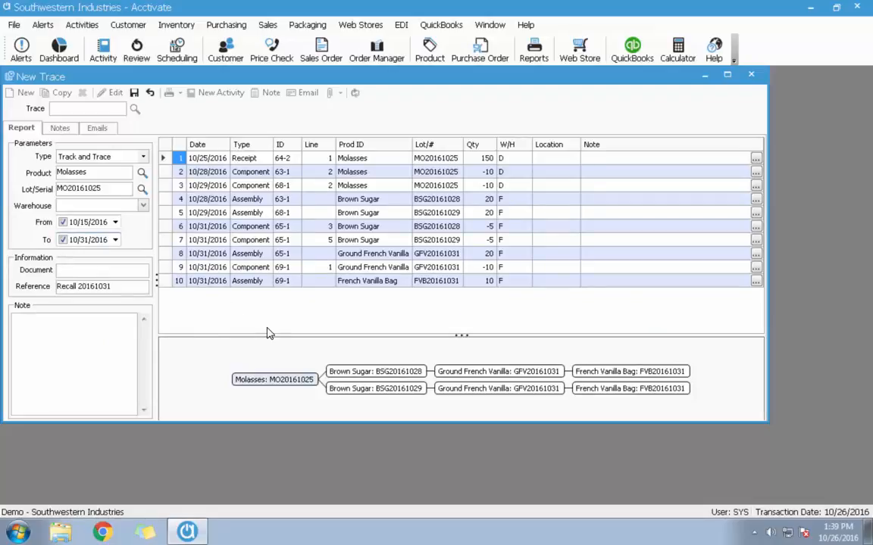
- Change the trace's start date to 10/1/2016, and remove both the start and end date limits
click(63, 222)
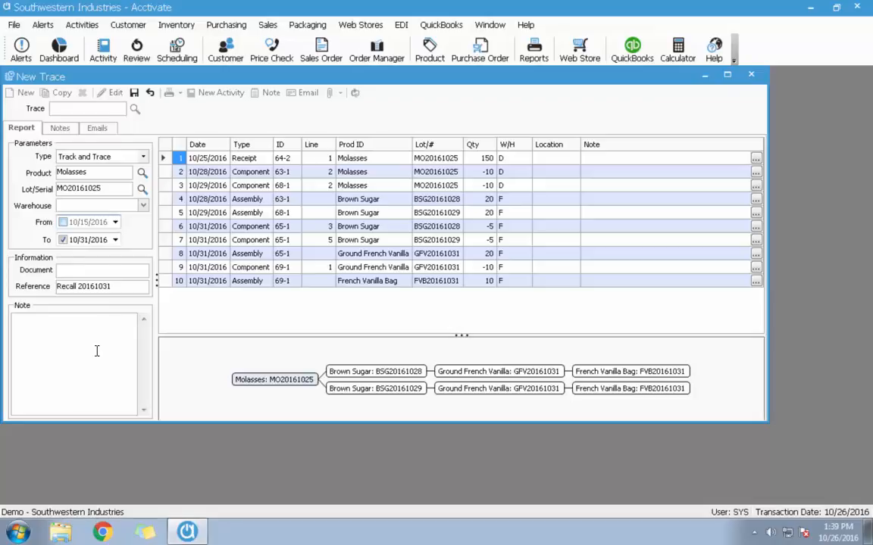
click(115, 223)
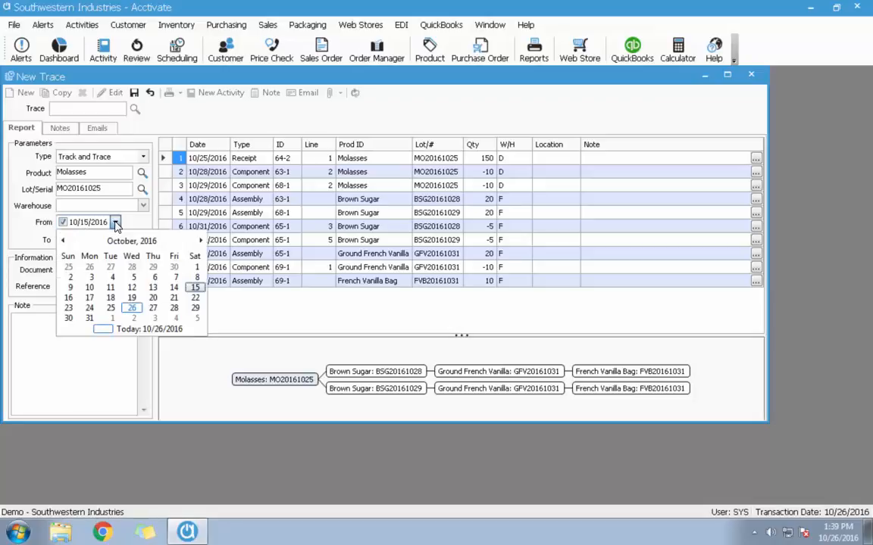
click(197, 266)
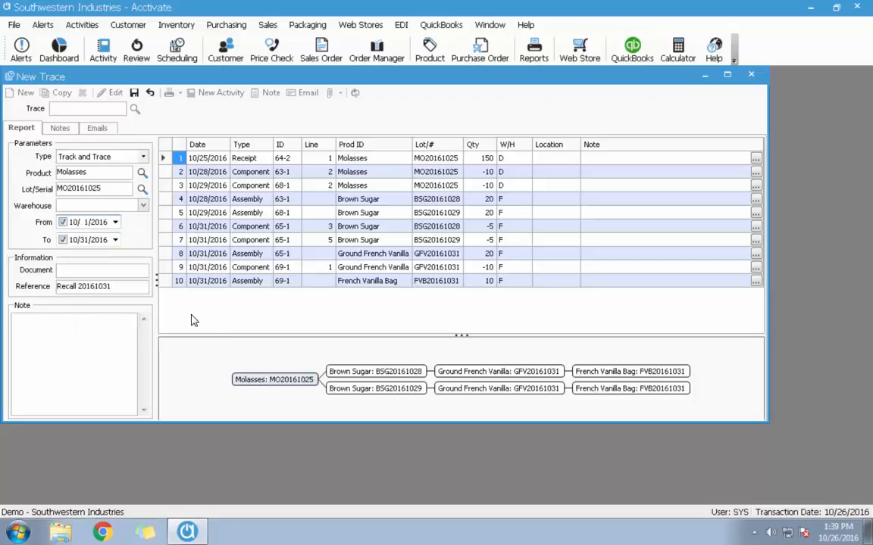
click(115, 222)
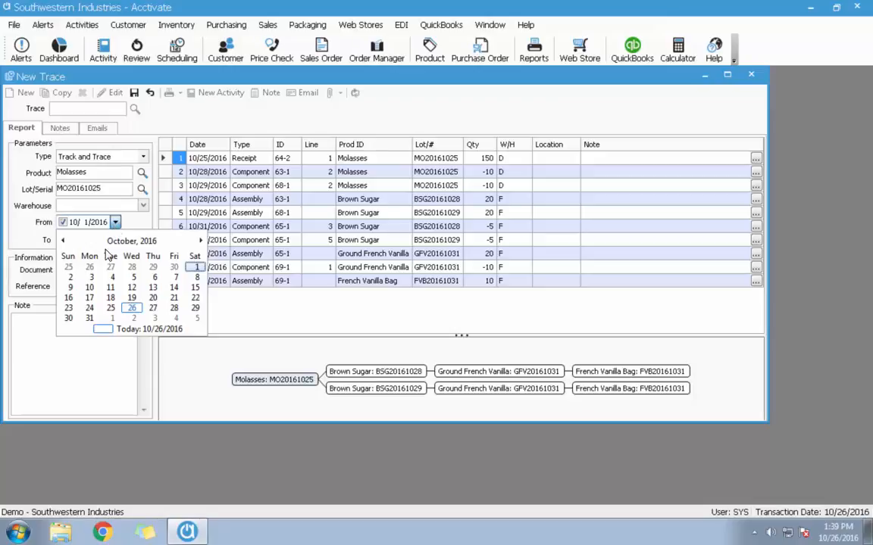
click(64, 223)
click(63, 223)
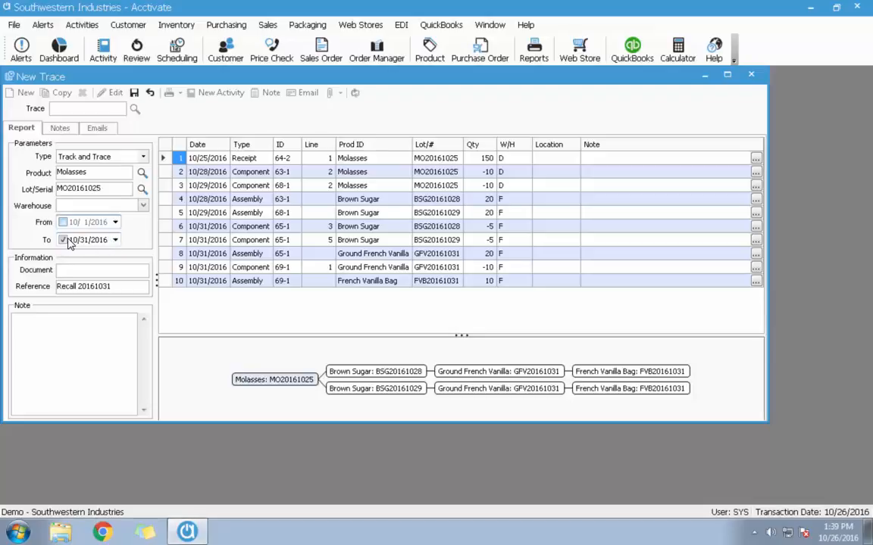
click(64, 240)
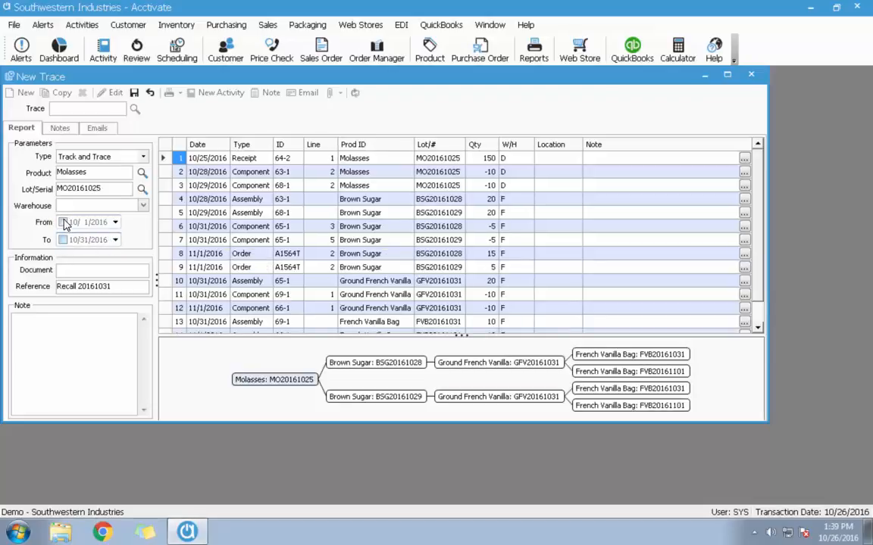
- Try start dates of 10/31/2016 and 10/25/2016 for the trace, and remove the start date limit
click(63, 221)
click(115, 222)
click(89, 318)
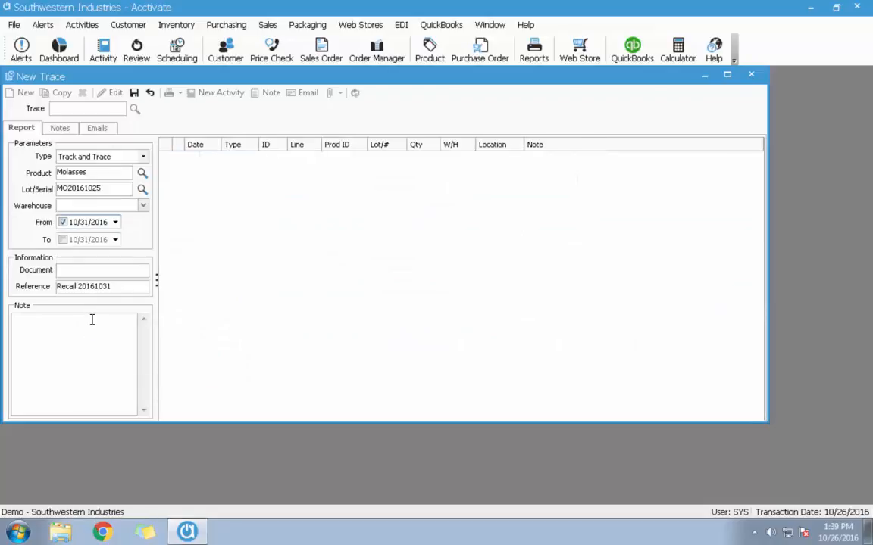
click(115, 222)
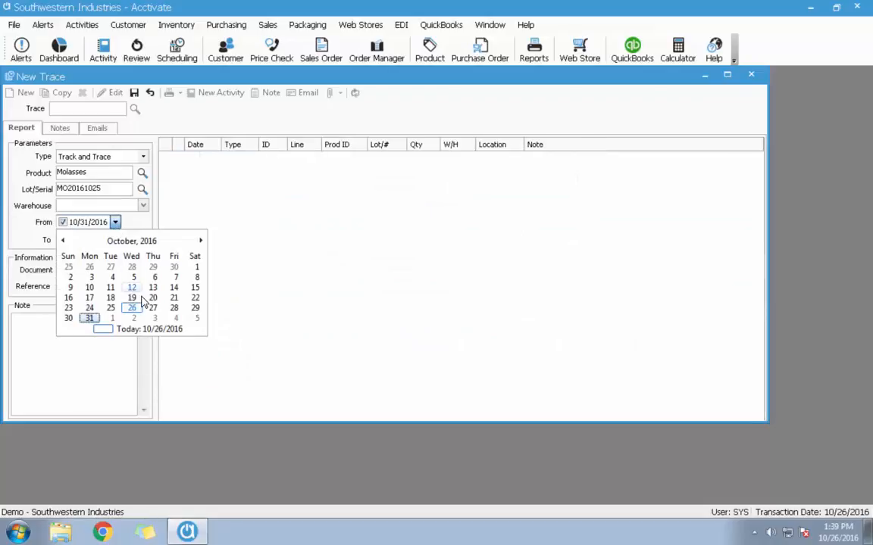
click(110, 307)
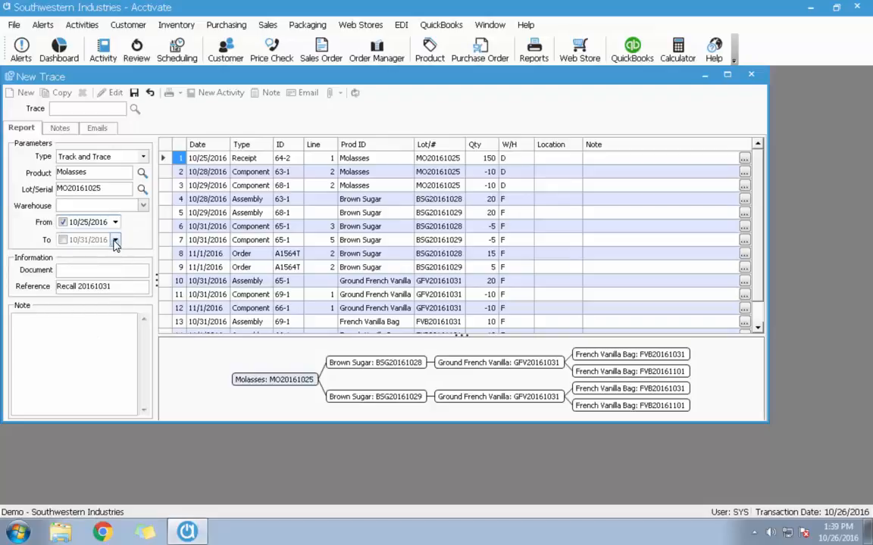
click(63, 223)
- Save the Molasses trace with the document and note fields left blank
click(112, 271)
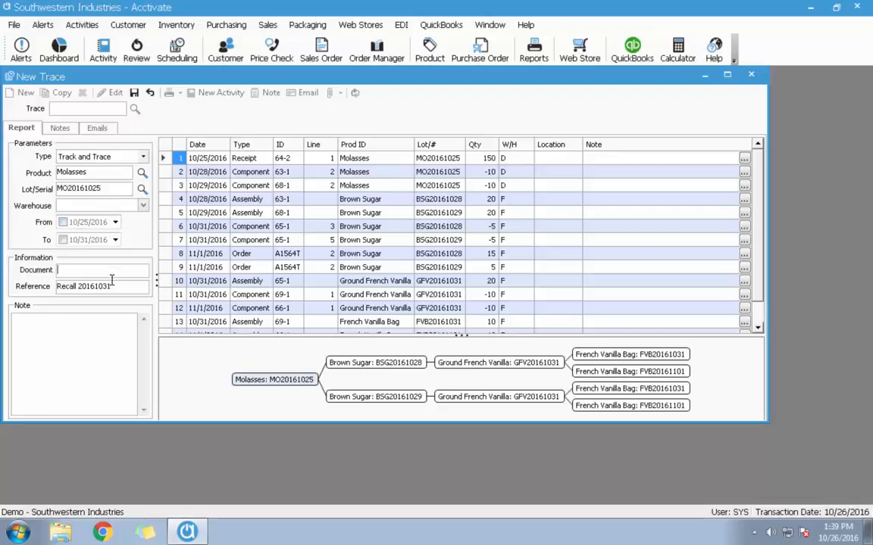
click(79, 365)
click(136, 97)
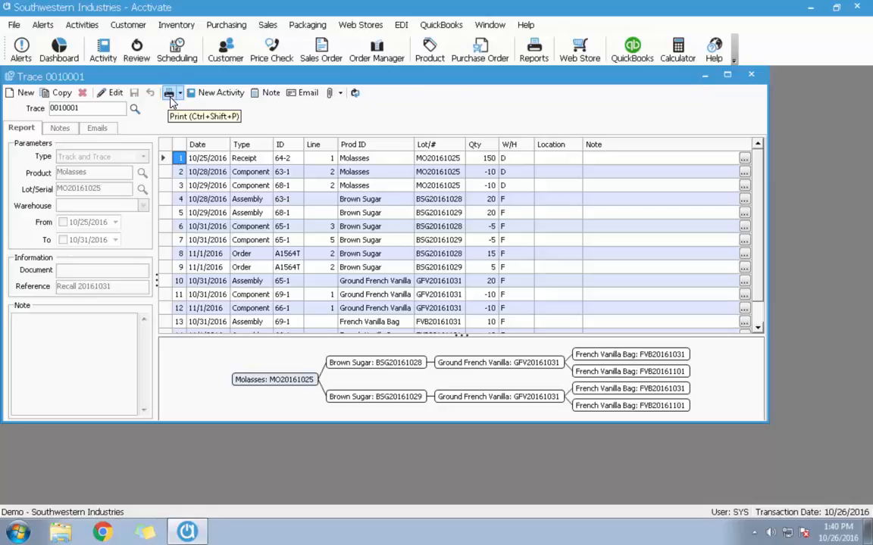
- Preview the printed Inventory Trace report, review its transactions through to the end, and close the preview
click(169, 93)
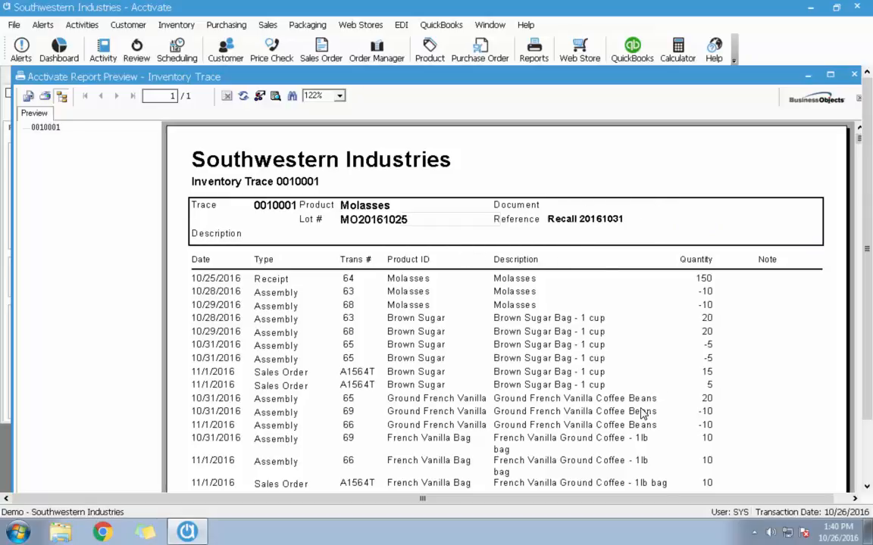
scroll(640, 415, down, 3)
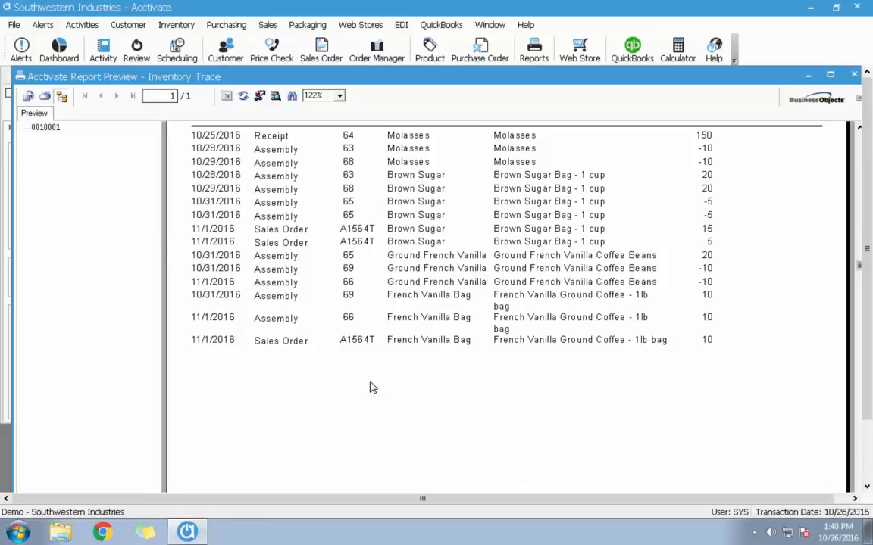
scroll(465, 377, up, 3)
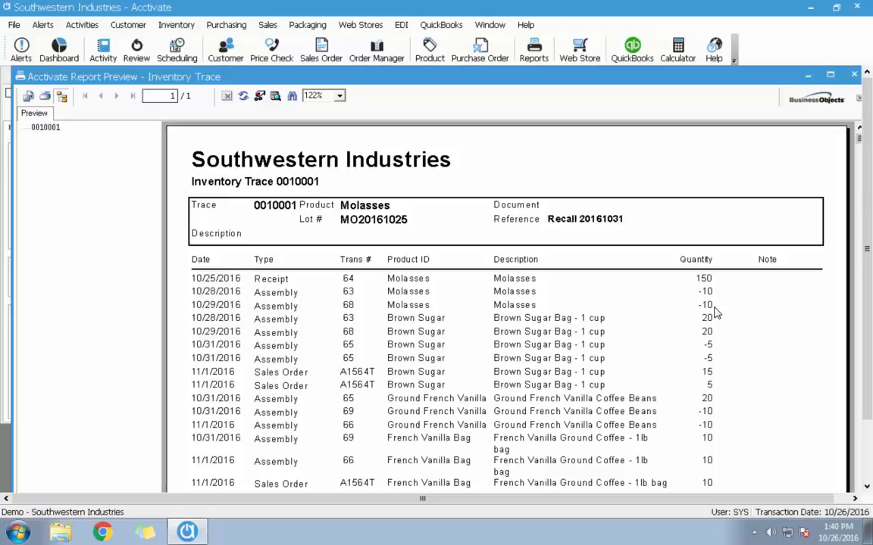
scroll(557, 409, down, 3)
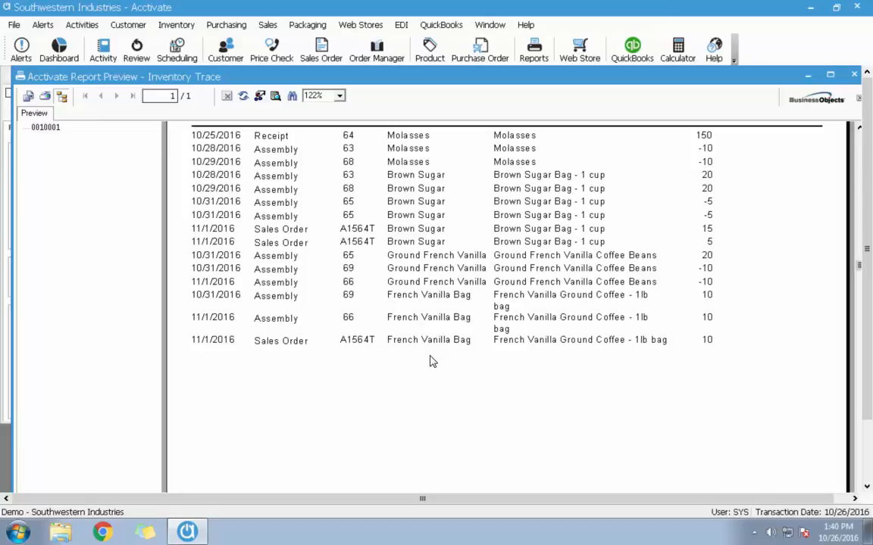
click(853, 73)
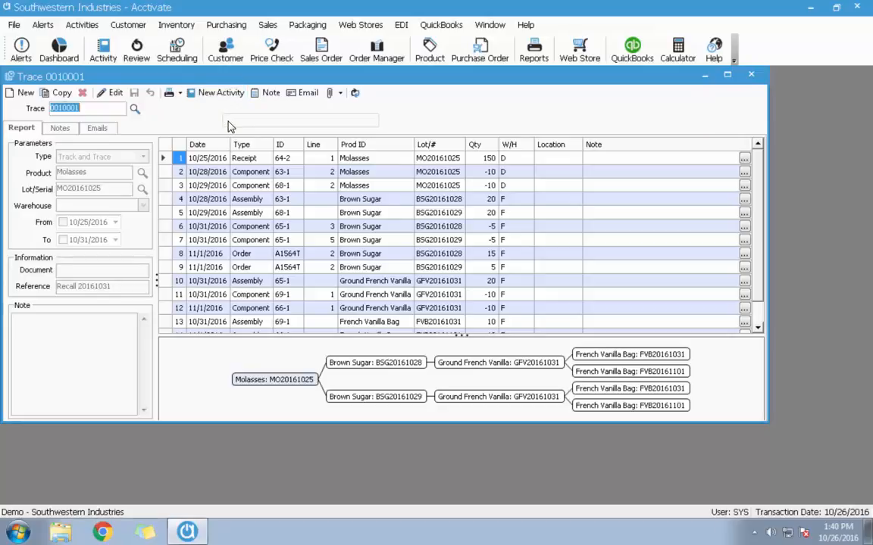
- Start a note on the Molasses trace with follow-up by PS on 10/31/2016
click(271, 93)
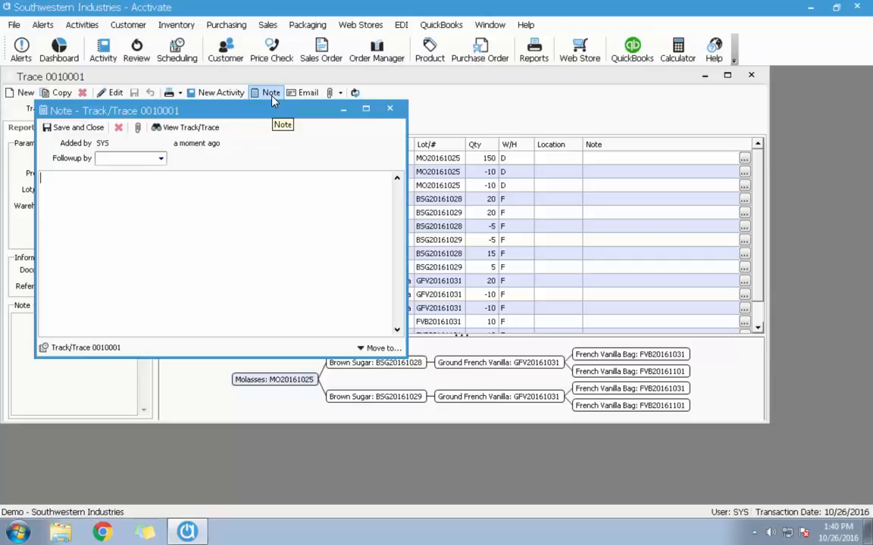
click(160, 159)
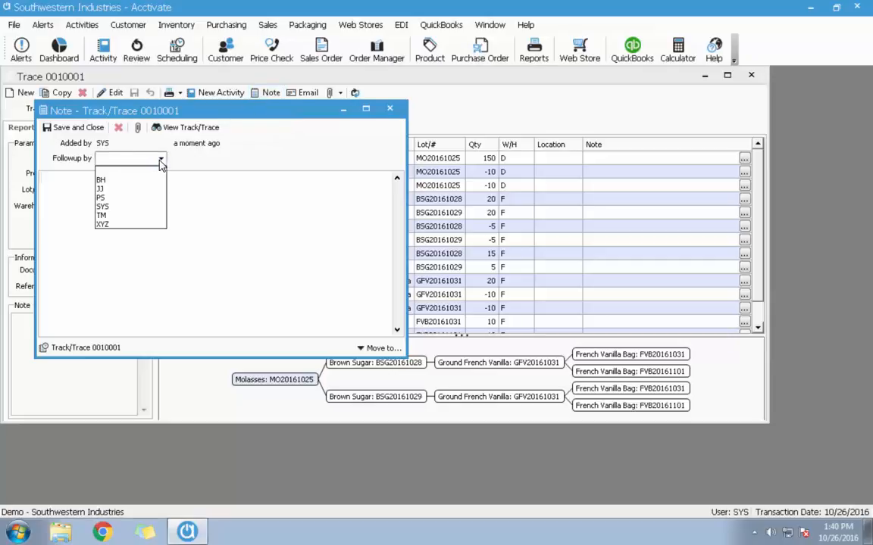
click(131, 198)
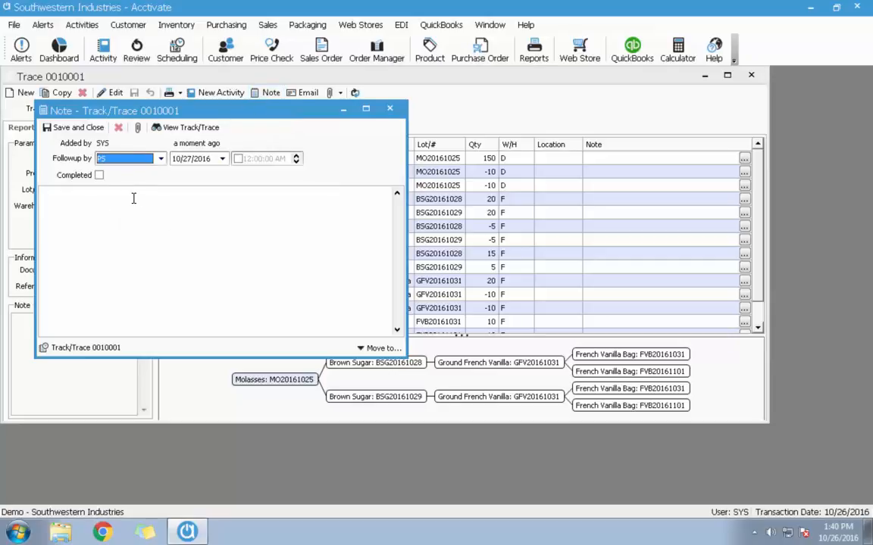
click(222, 158)
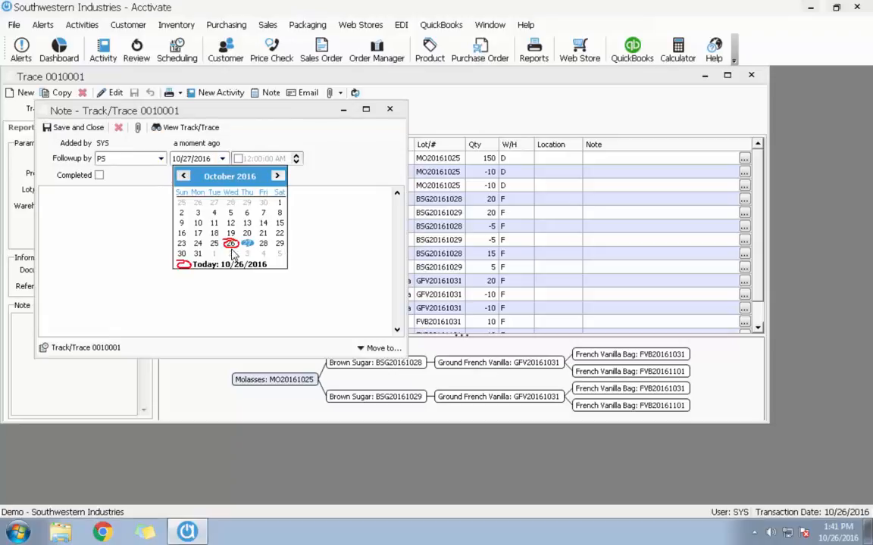
click(196, 253)
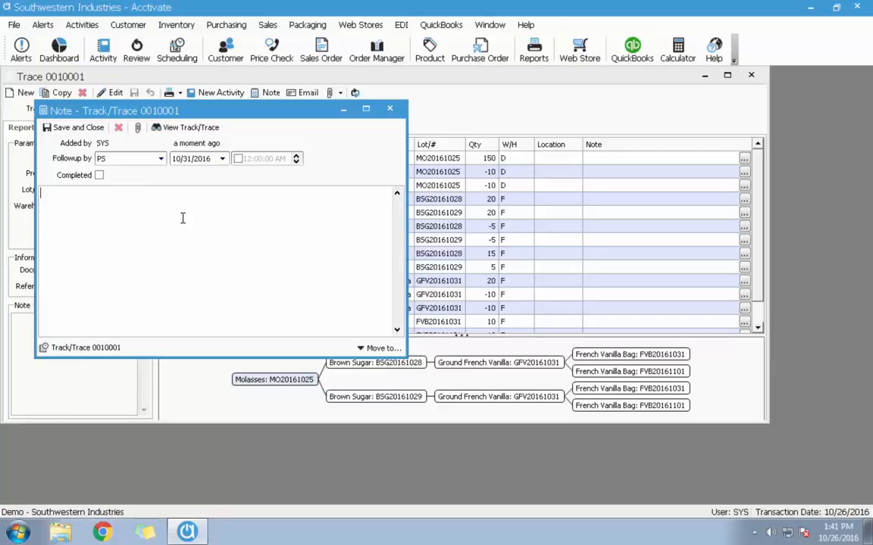
- Write "Can you verify we resolved the Molasses issue?" in the note, save it, and view it among the trace's notes
text(you verify we resolved the M)
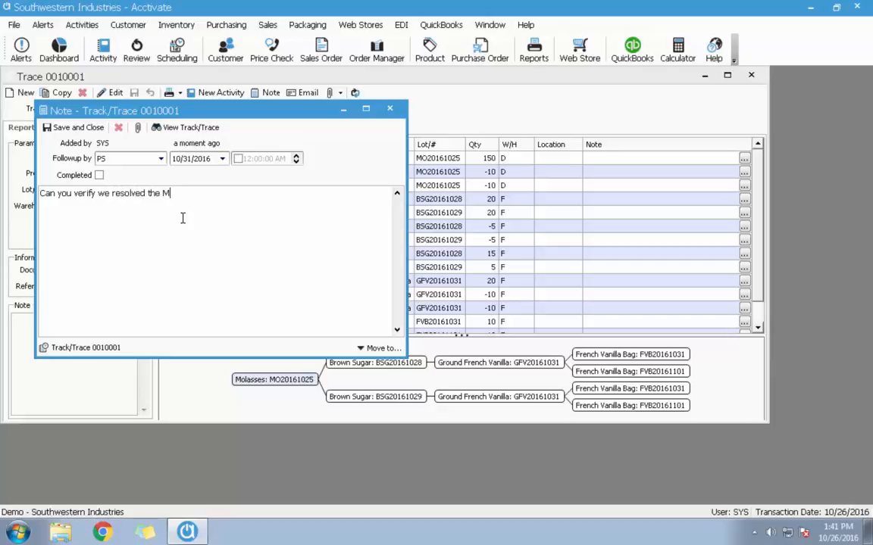
text(sses issue?)
click(72, 127)
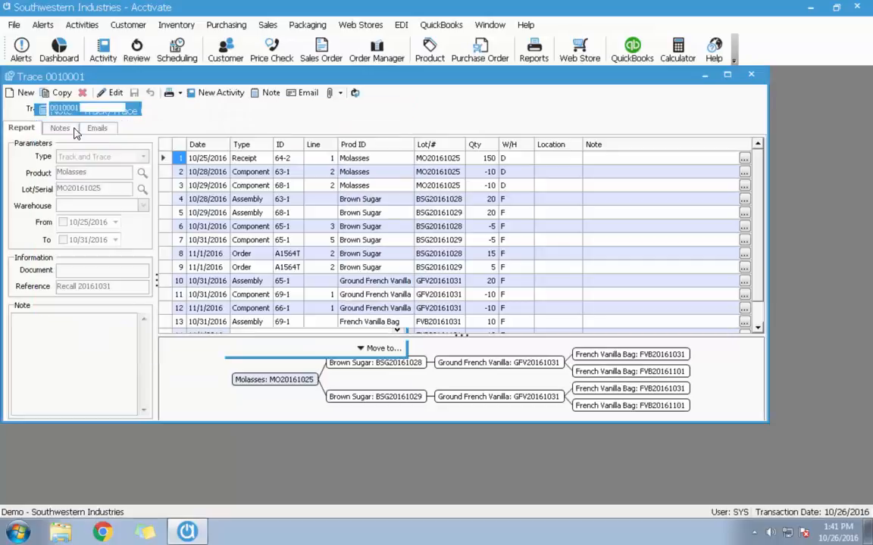
click(60, 129)
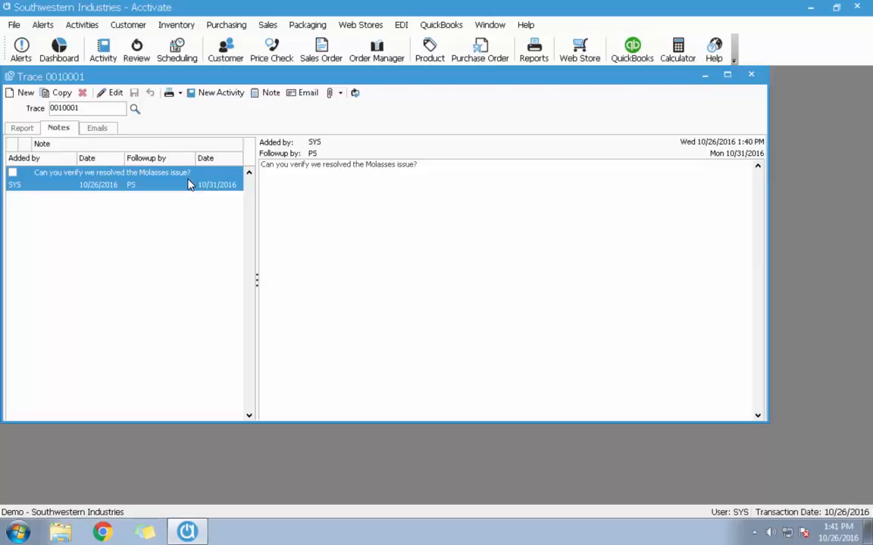
- In the business alerts, filter the reminders to the colleague assigned the follow-up and select the Molasses issue reminder
click(23, 50)
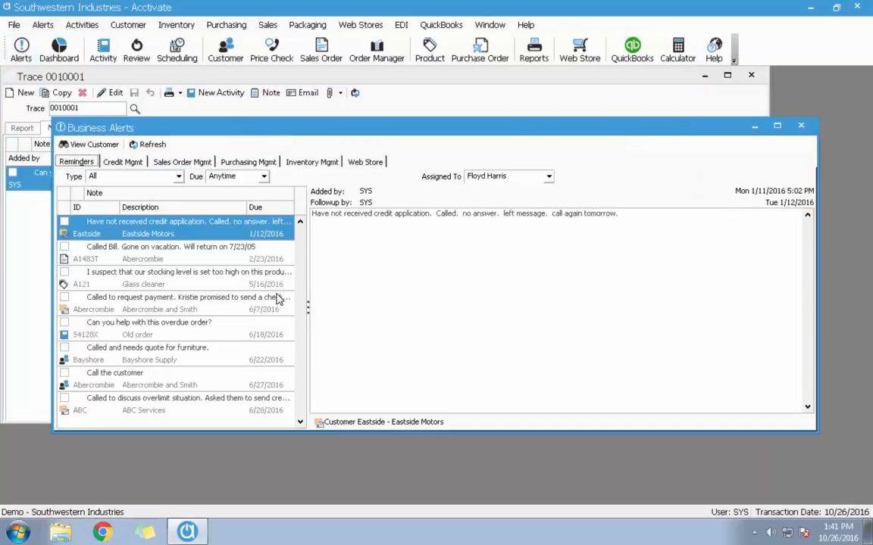
click(548, 177)
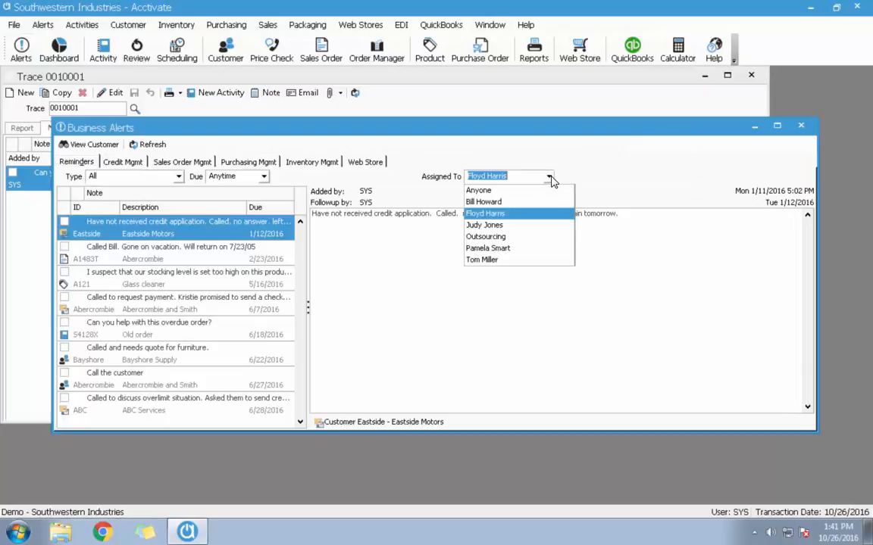
click(502, 249)
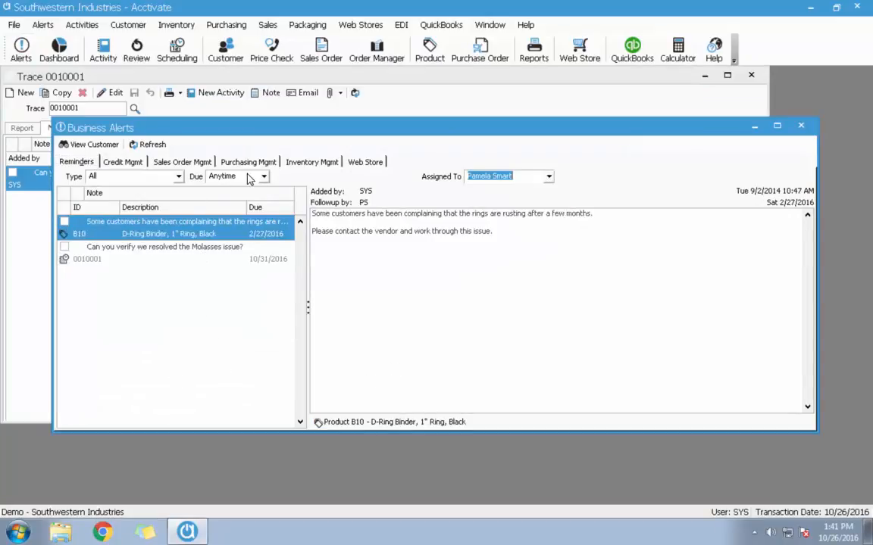
click(179, 256)
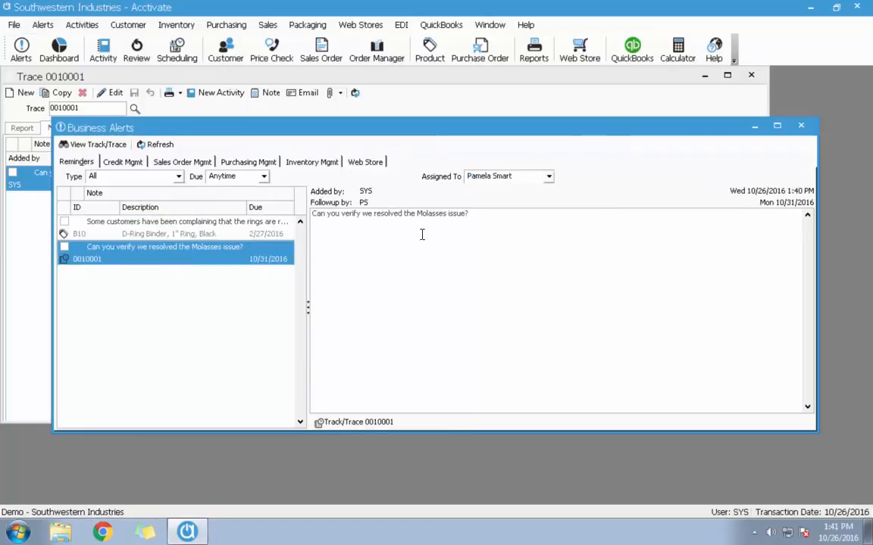
- Mark the Molasses issue reminder as completed, refresh the alerts, and return to the trace's notes
click(63, 247)
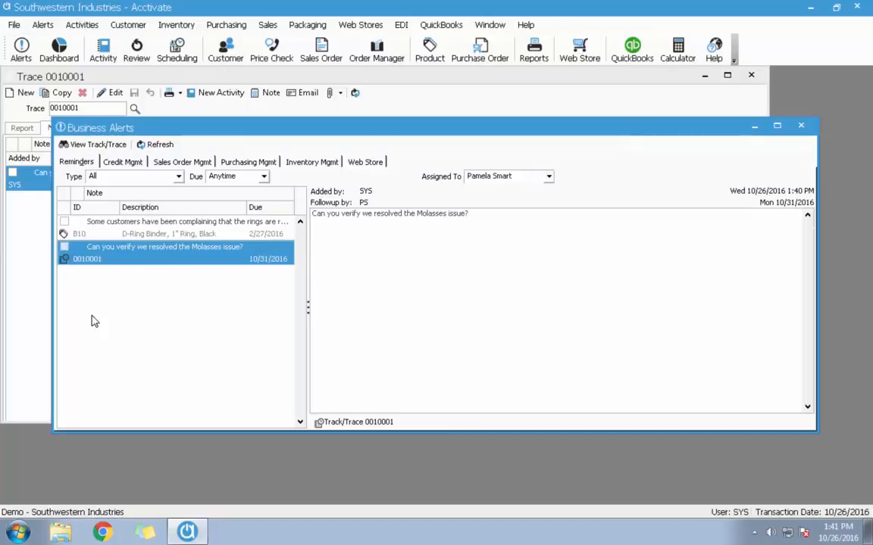
click(151, 143)
click(437, 80)
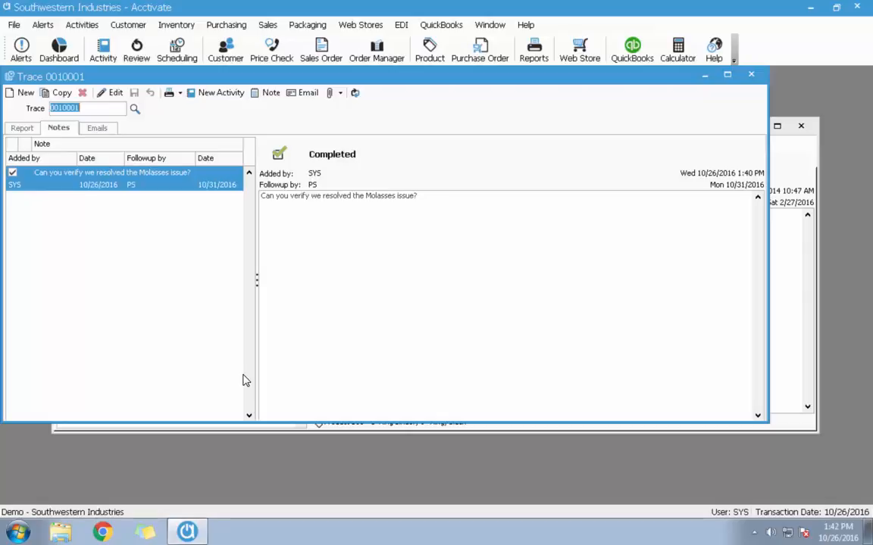
- Check the available types for message templates, including Track/Trace, and close the templates without changing anything
click(12, 26)
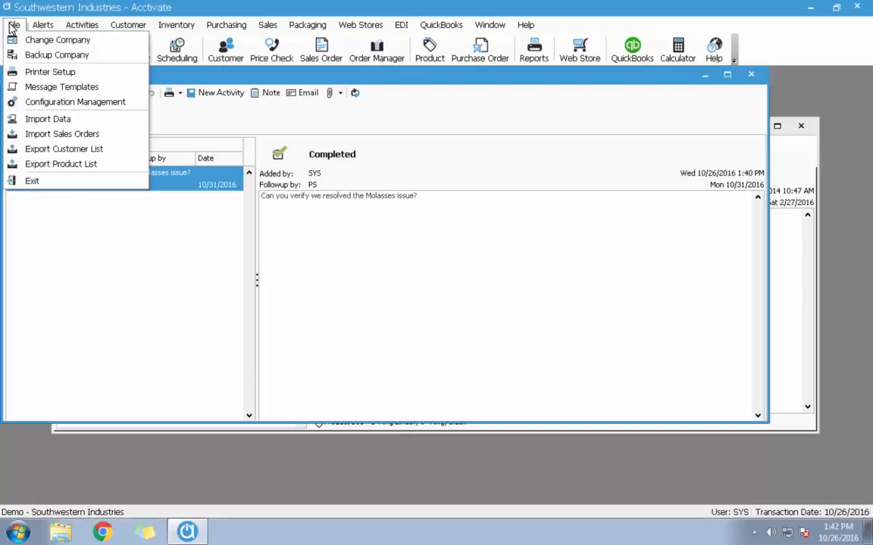
click(57, 87)
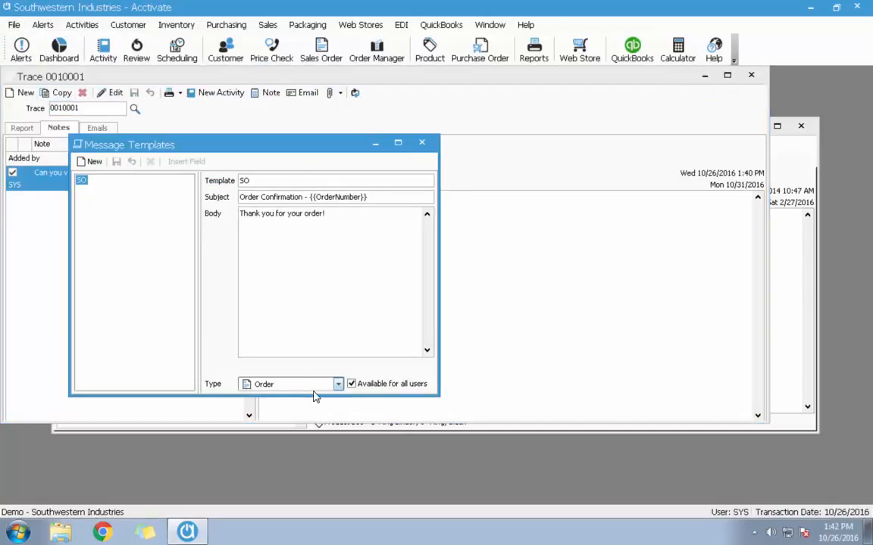
click(337, 384)
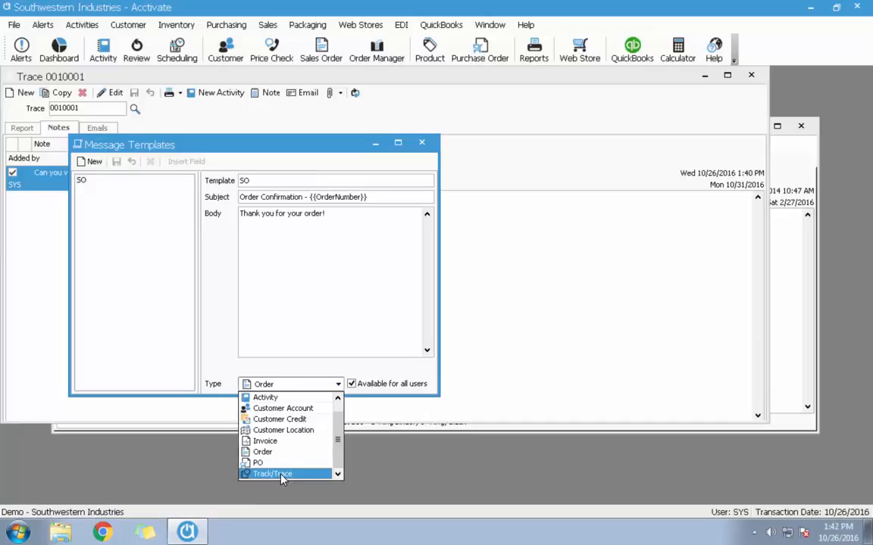
click(309, 259)
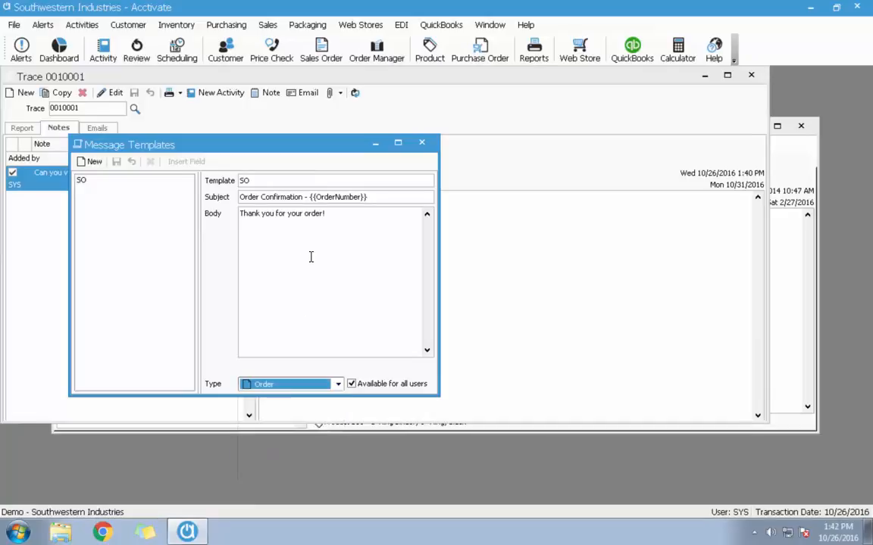
click(425, 144)
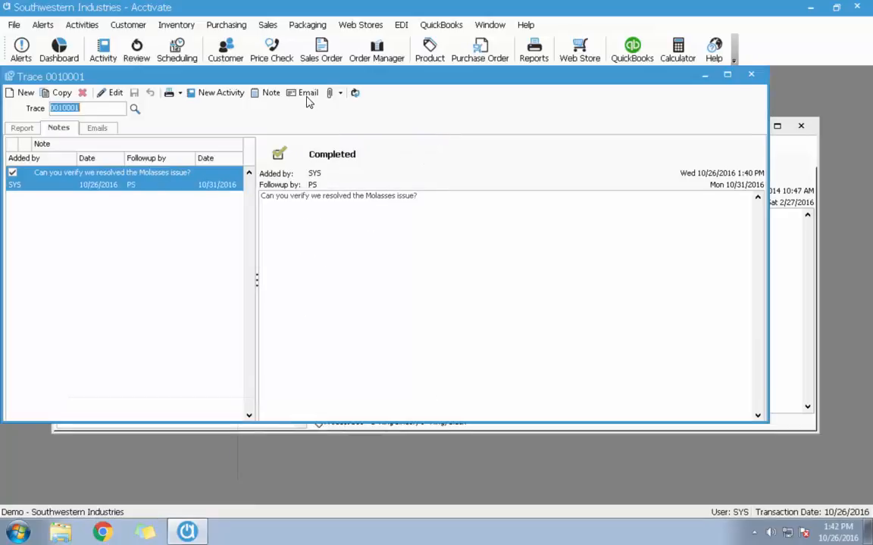
- Look over the trace's emails, report and attachment options without attaching a file
click(100, 125)
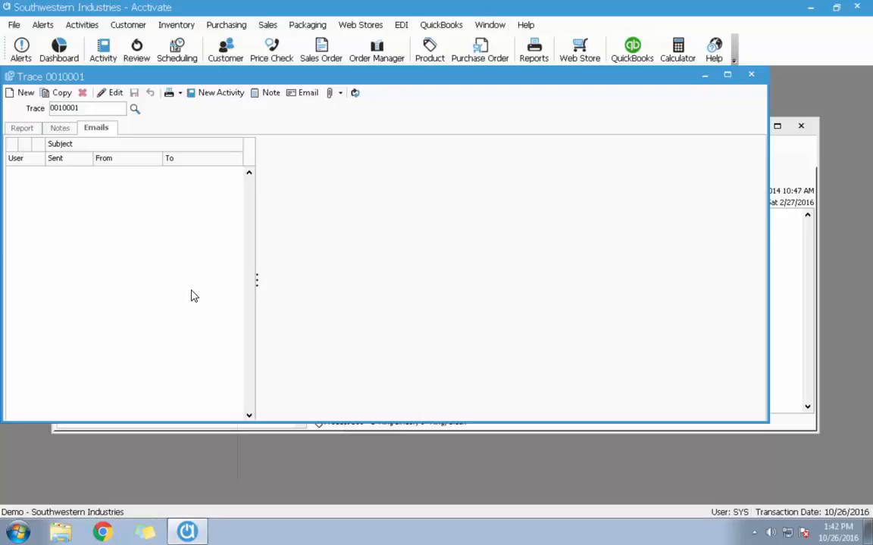
click(22, 130)
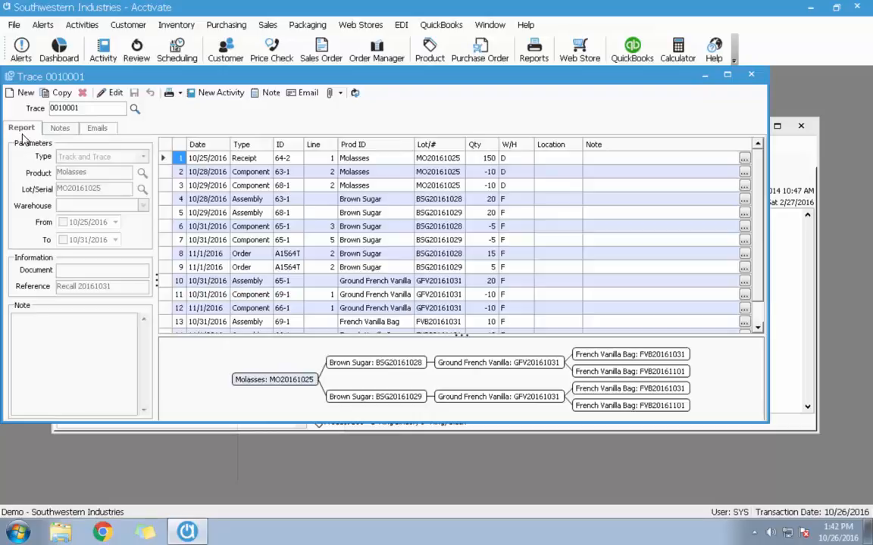
click(99, 132)
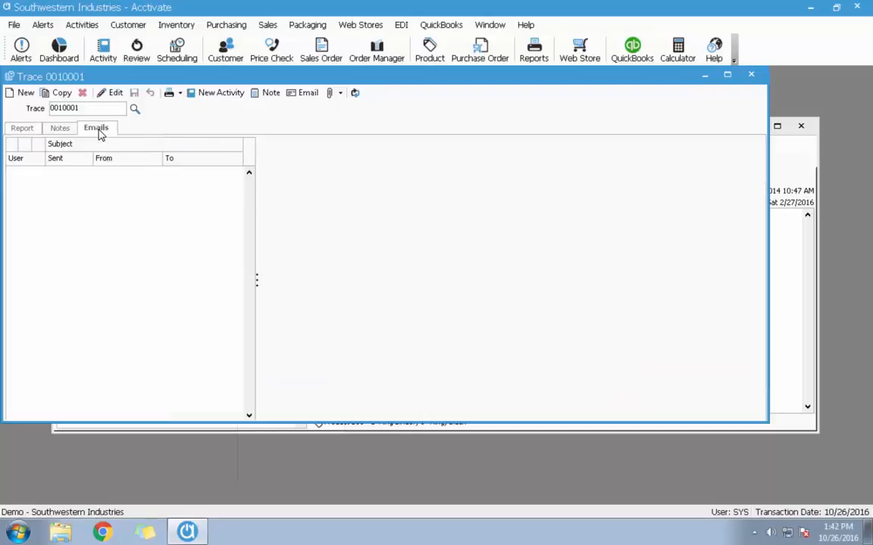
click(25, 131)
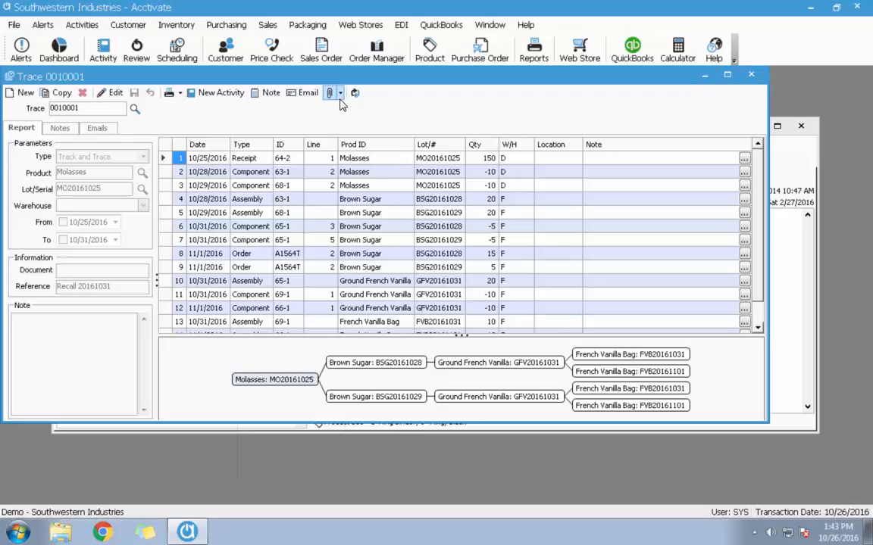
click(340, 93)
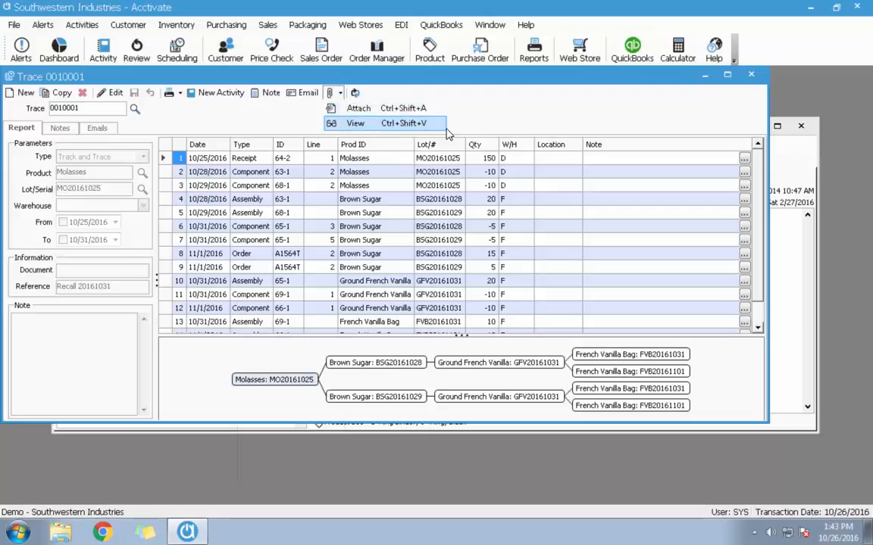
click(504, 121)
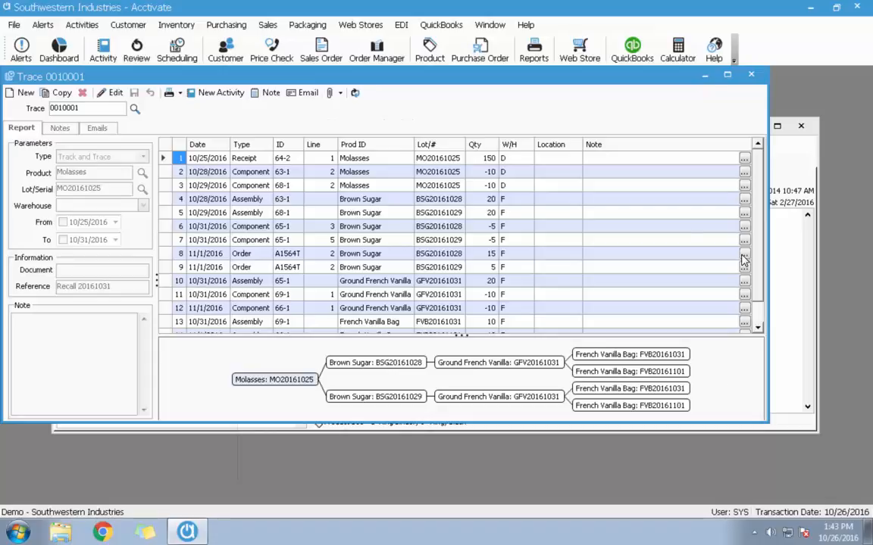
- Create a new Track and Trace for product Ground French Vanilla with lot GFV20161031
click(15, 93)
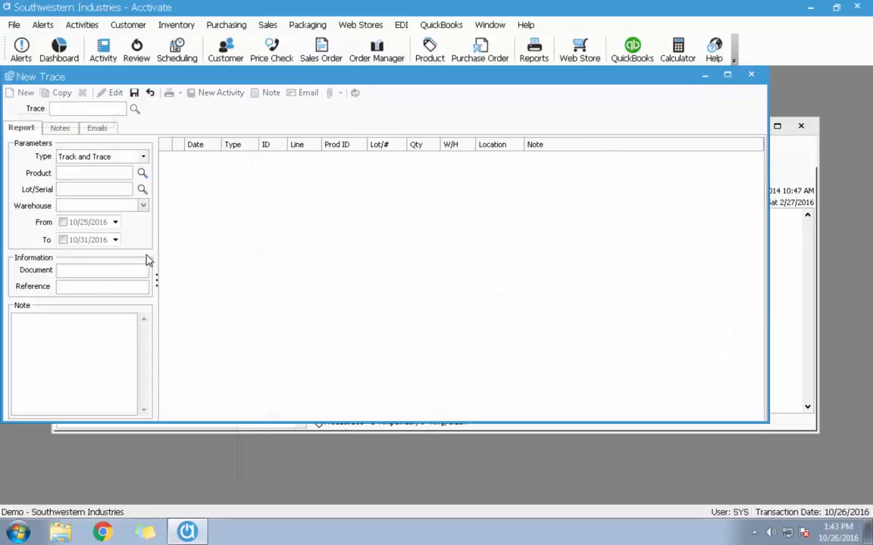
click(142, 174)
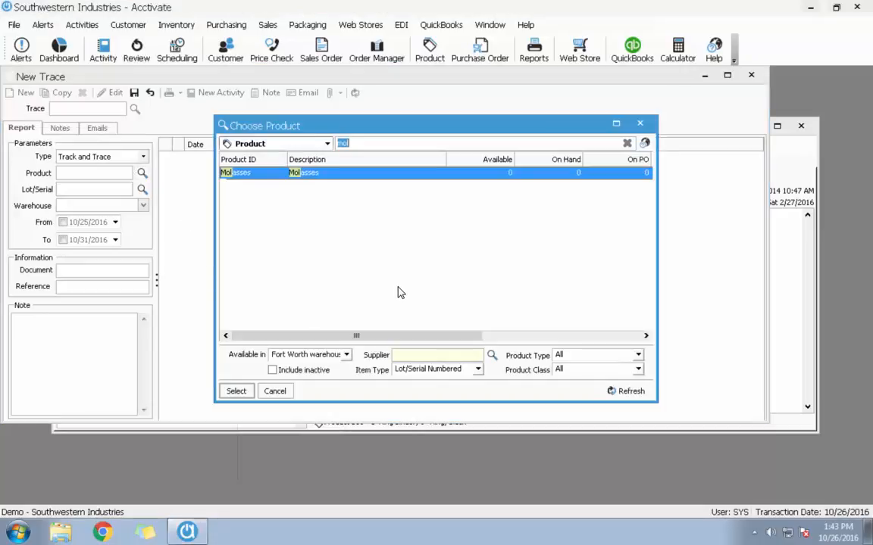
text(grou)
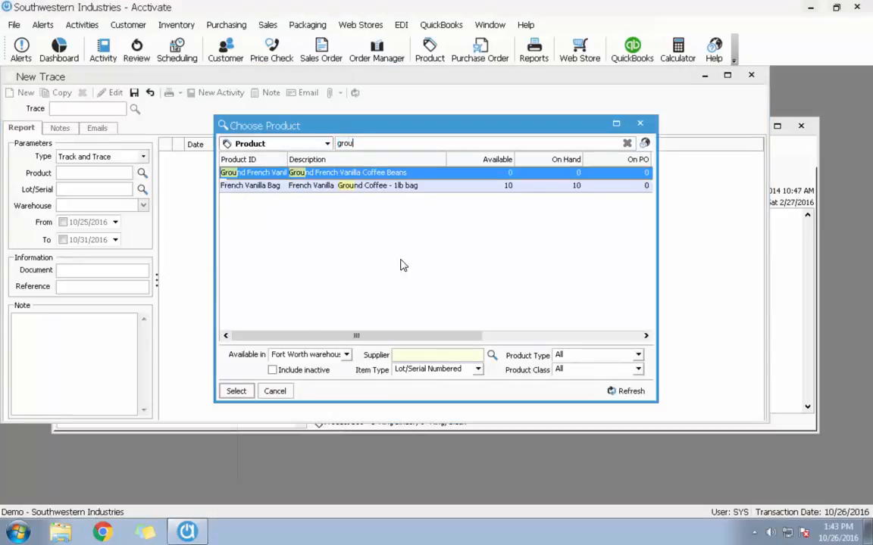
double_click(276, 172)
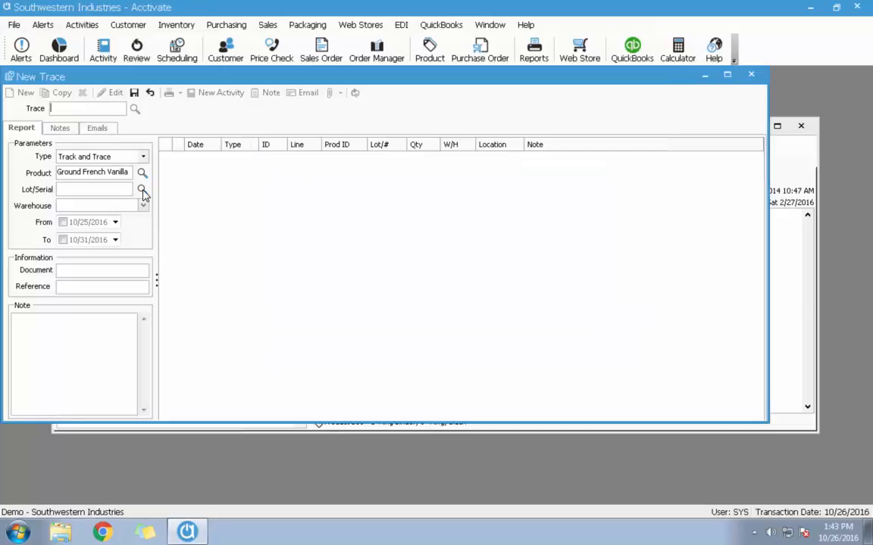
click(143, 190)
double_click(265, 175)
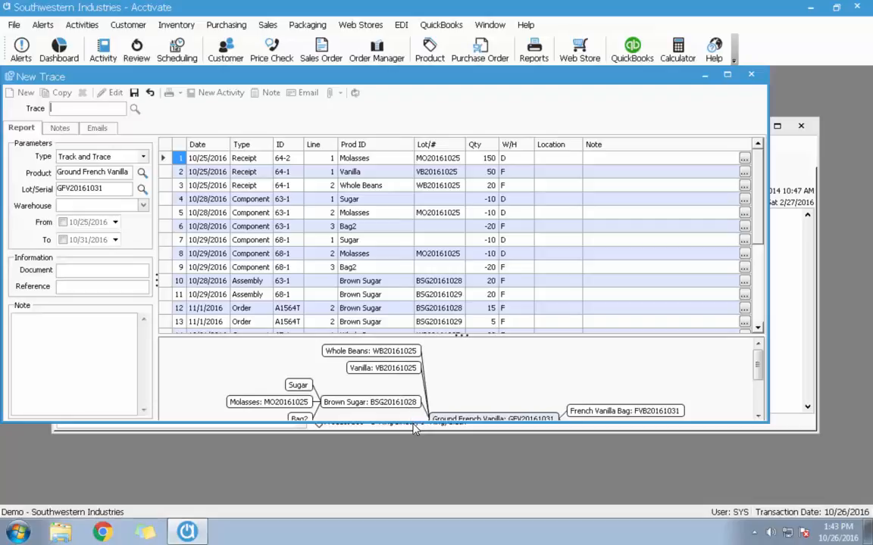
- Enlarge the trace window and adjust the split between the transaction list and the lot diagram to examine the ingredient and product branches
drag(414, 423, 420, 483)
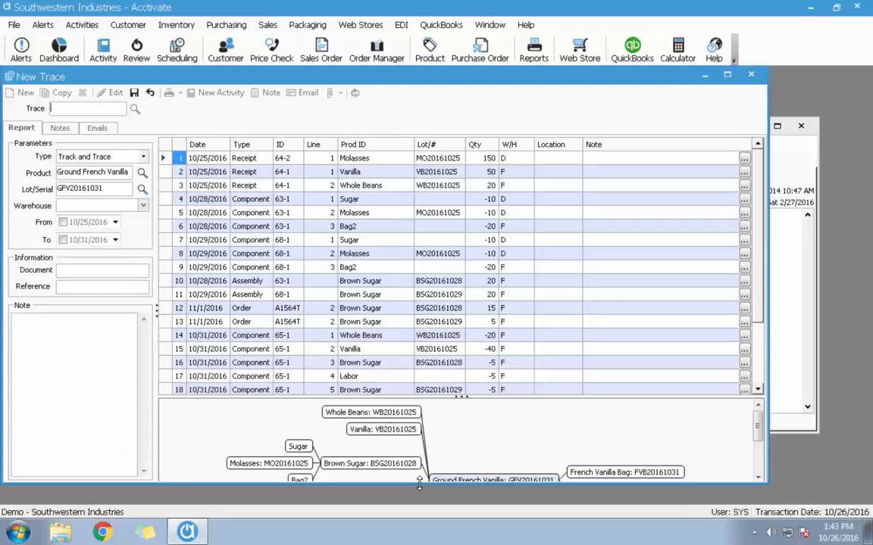
mouse_move(460, 397)
mouse_down()
mouse_move(447, 303)
mouse_move(443, 310)
mouse_up()
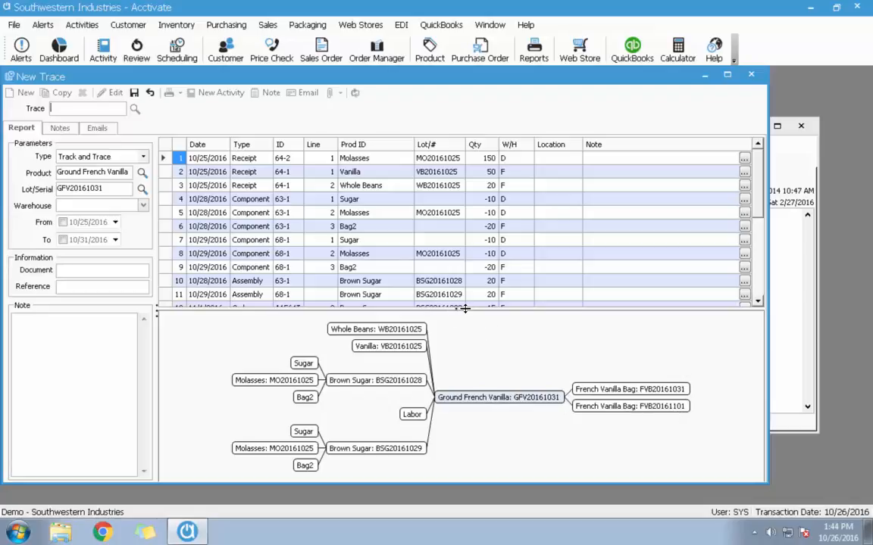
drag(464, 309, 462, 343)
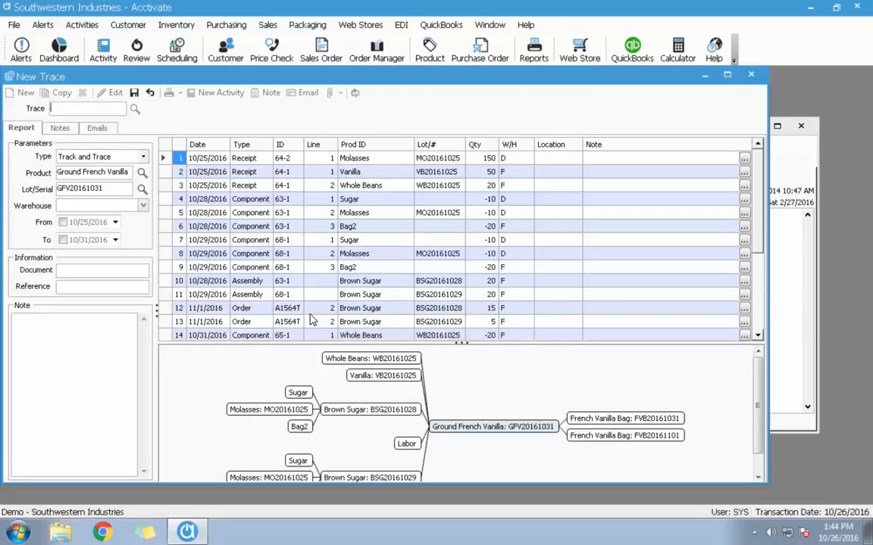
- Try the Dallas warehouse as the new trace's warehouse filter, and switch it to the Fort Worth warehouse
click(144, 206)
click(110, 227)
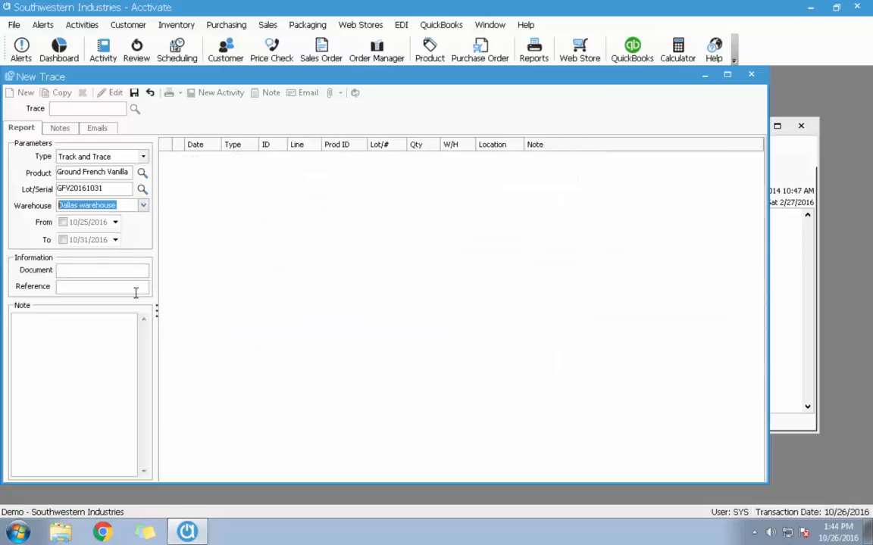
click(143, 206)
click(106, 248)
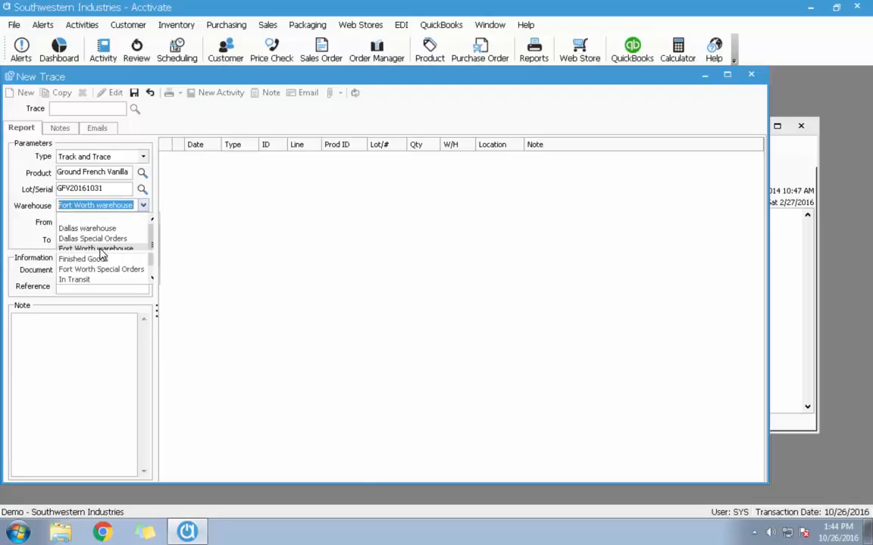
- Check the warehouse of the Molasses component line and clear the trace's warehouse filter
click(520, 200)
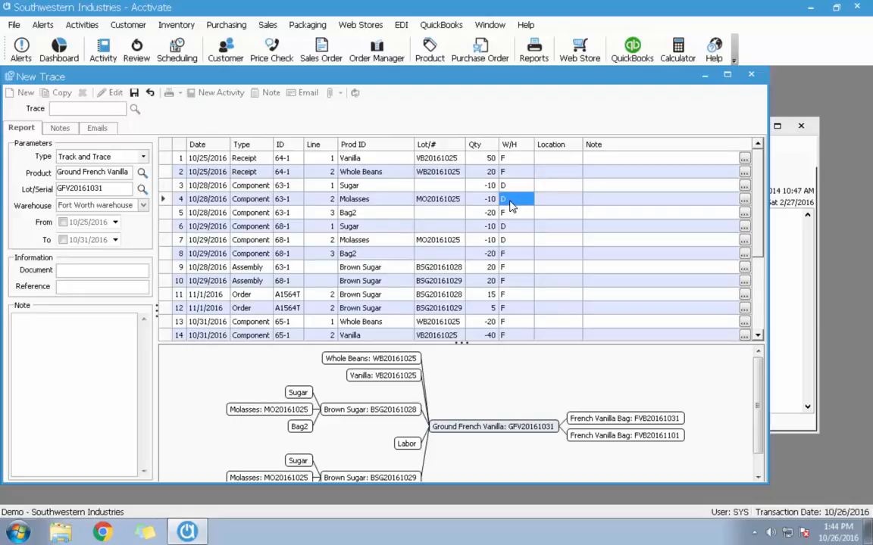
click(144, 206)
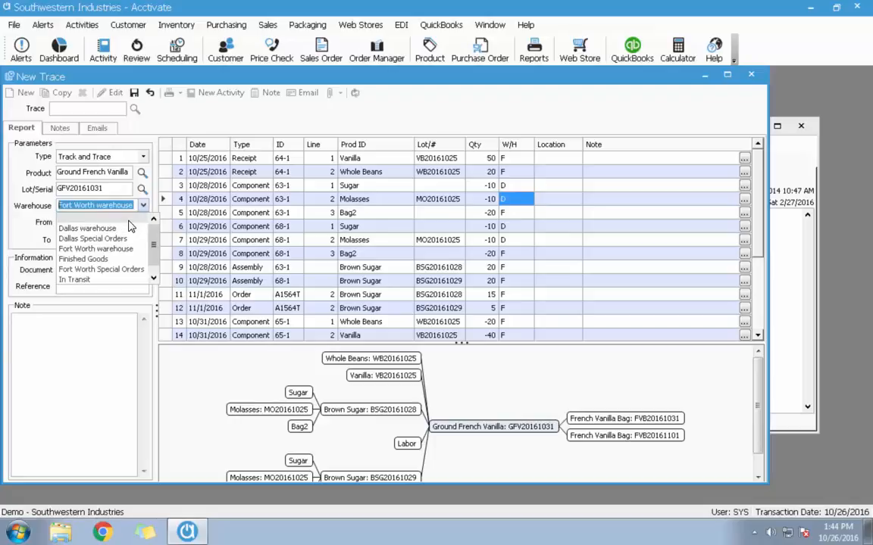
click(129, 222)
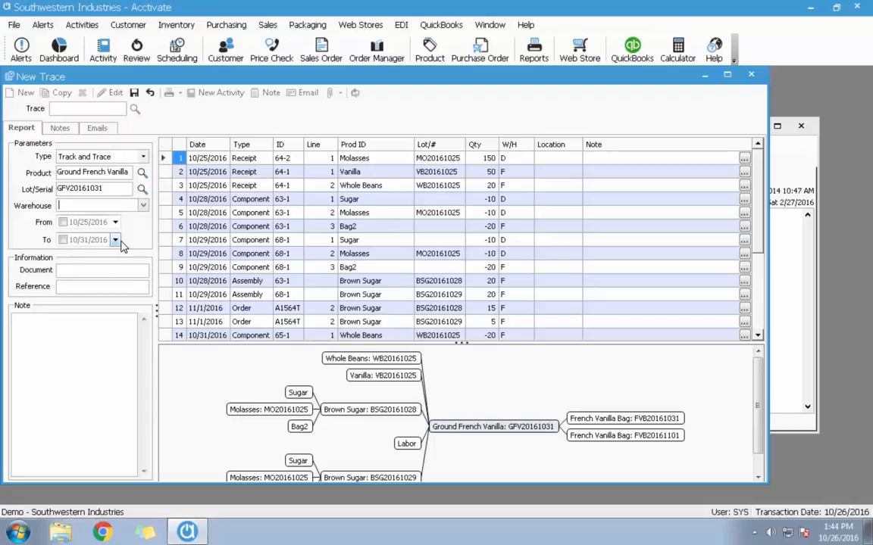
- Try the Track Usage type on the Ground French Vanilla trace and select the French Vanilla Bag order line
click(144, 157)
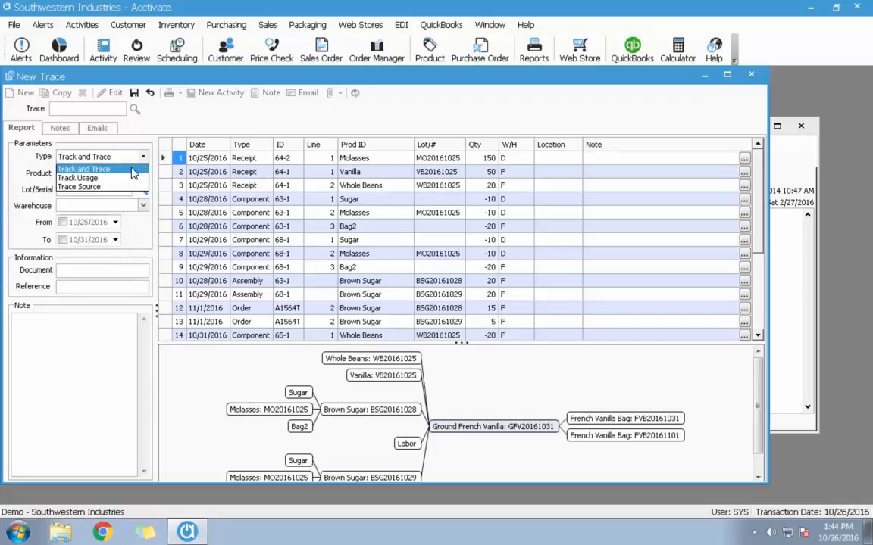
click(114, 178)
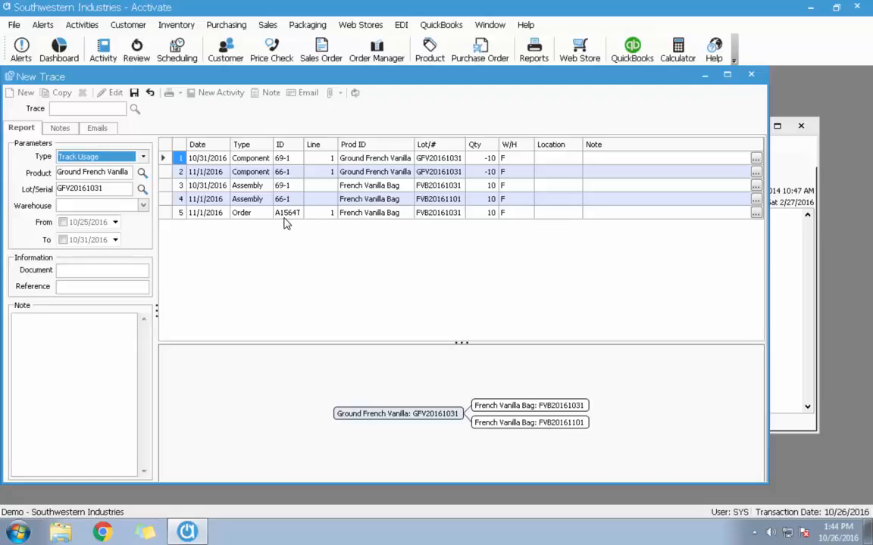
click(165, 213)
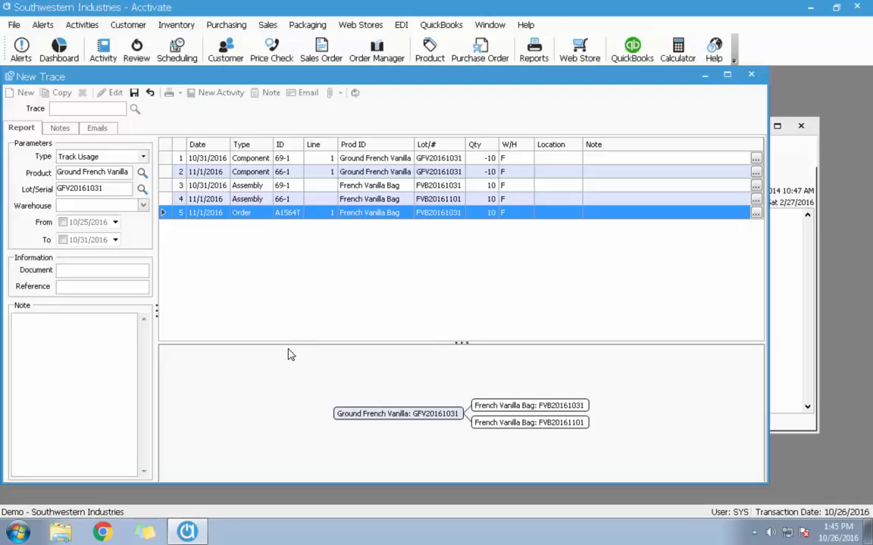
- Set the Ground French Vanilla trace type to Trace Source and enlarge the lot diagram to show every ingredient branch
click(143, 157)
click(133, 188)
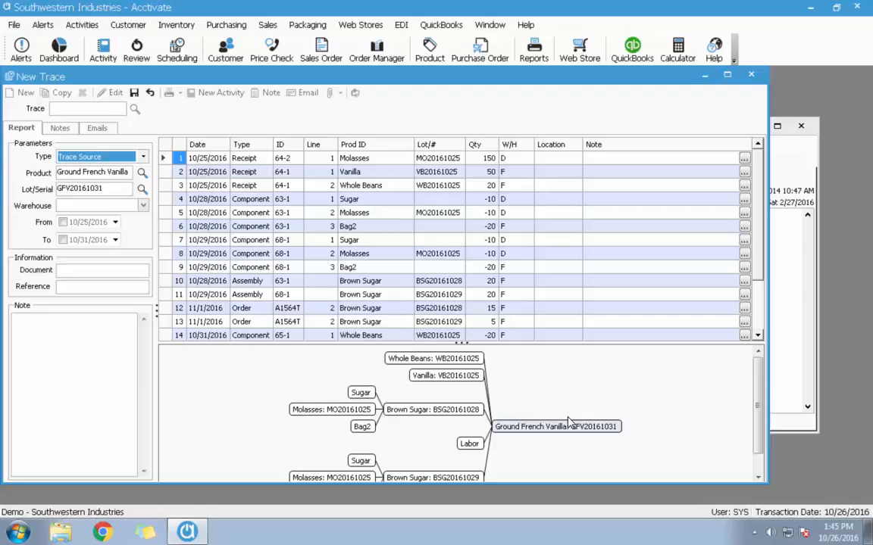
drag(458, 341, 456, 308)
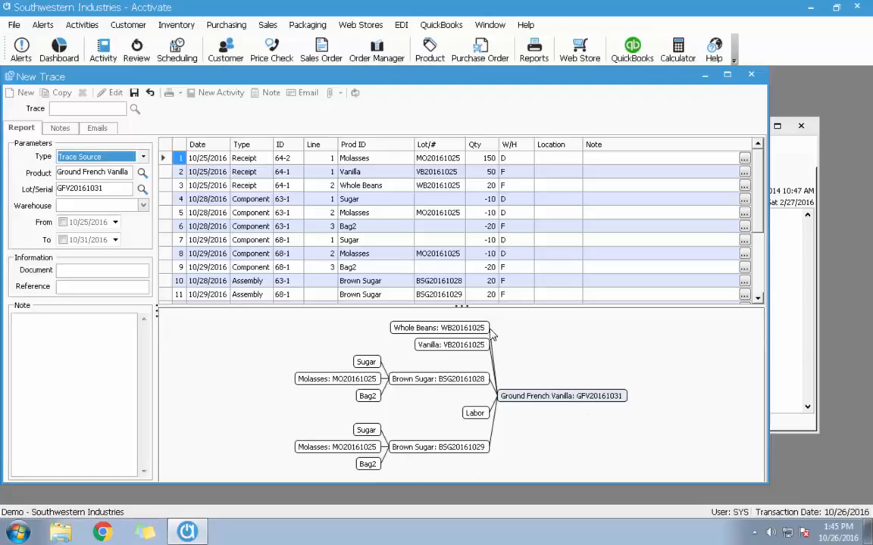
- Enlarge the transaction list, review the source transactions through the Ground French Vanilla assembly, restore the larger lot diagram, and save the trace
drag(464, 306, 477, 365)
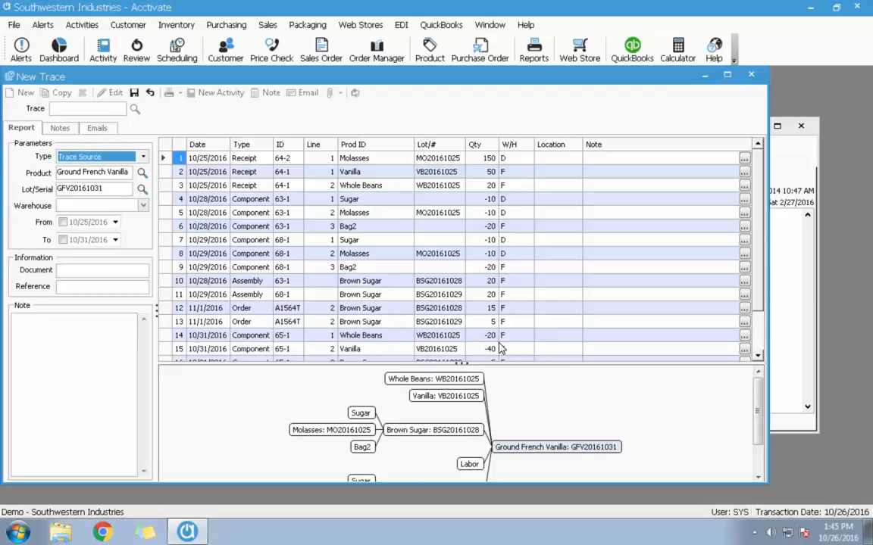
click(356, 241)
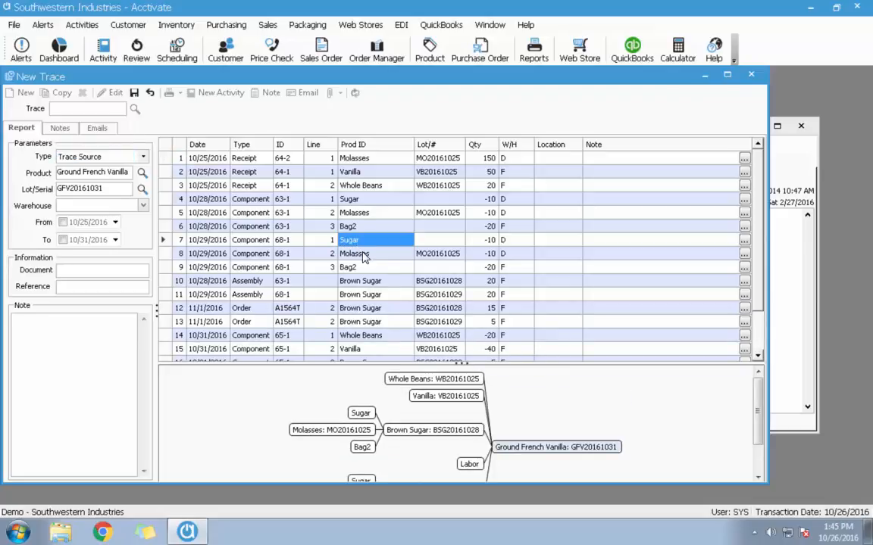
scroll(402, 302, down, 2)
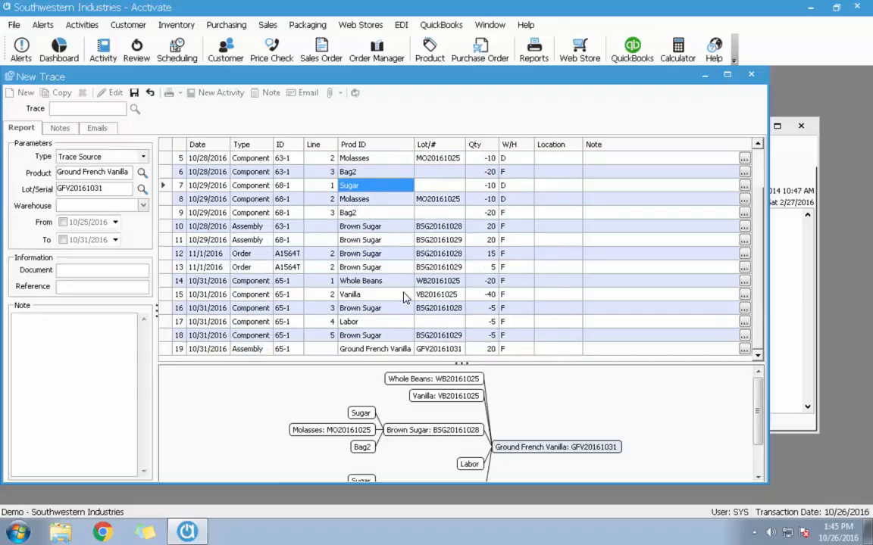
scroll(407, 295, up, 2)
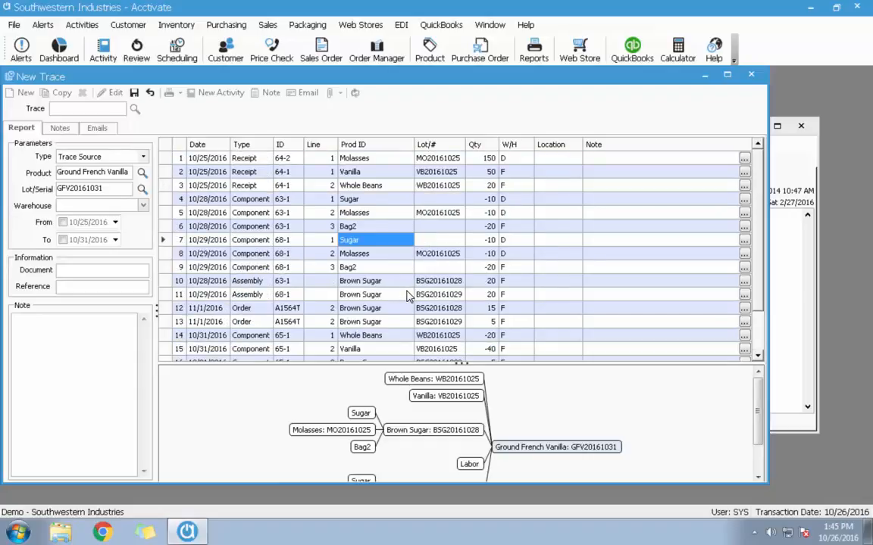
scroll(405, 301, down, 1)
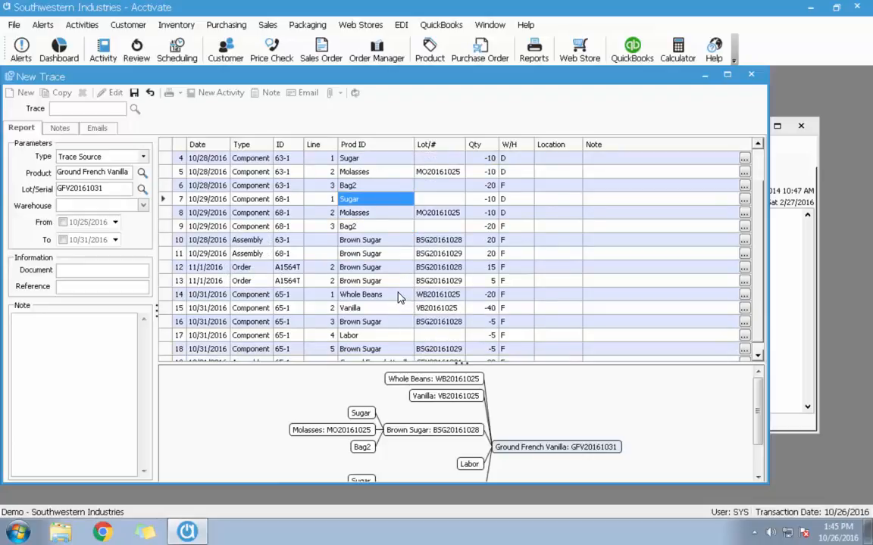
scroll(400, 298, down, 1)
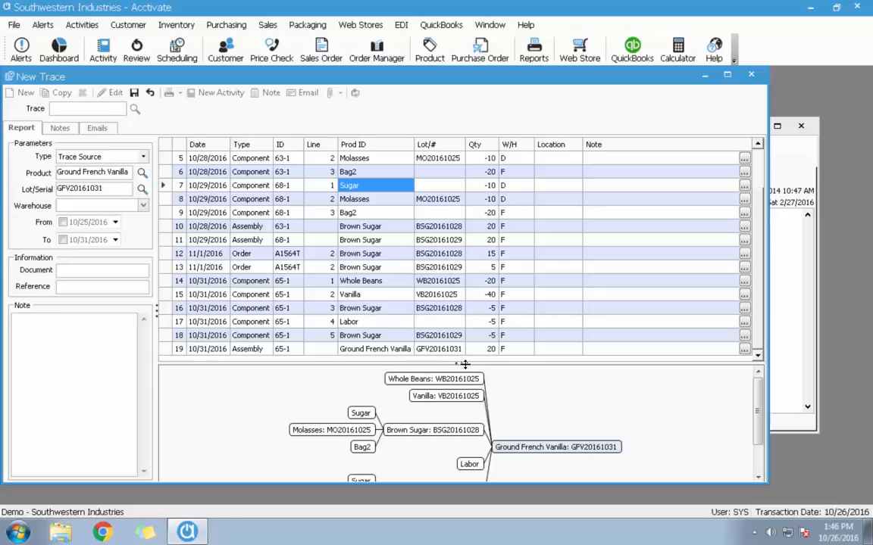
drag(464, 365, 462, 317)
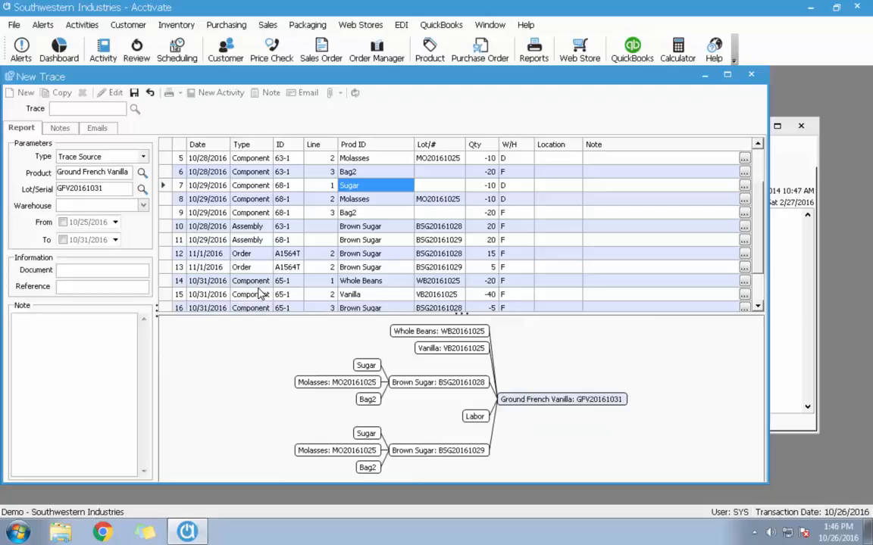
click(134, 93)
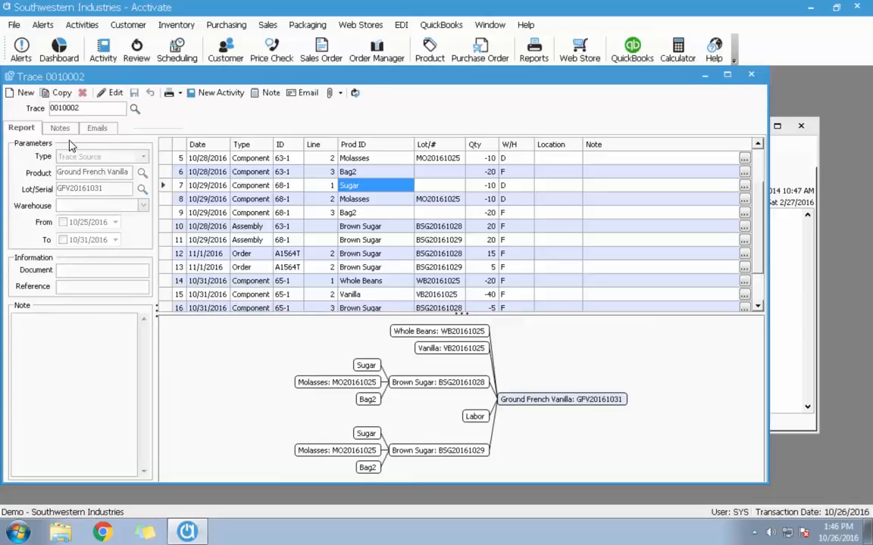
- Create a new Track and Trace for product French Vanilla Bag with lot FVB20161031, and enlarge its lot diagram
click(23, 93)
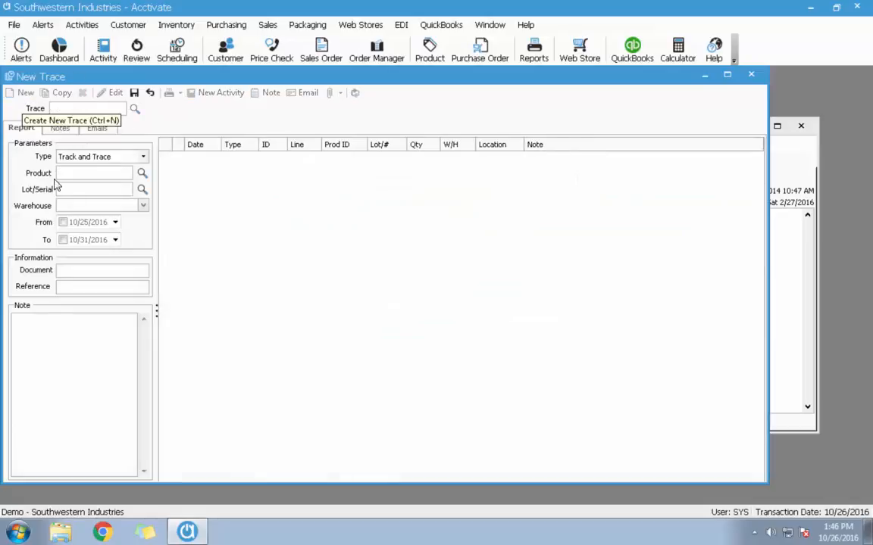
click(143, 173)
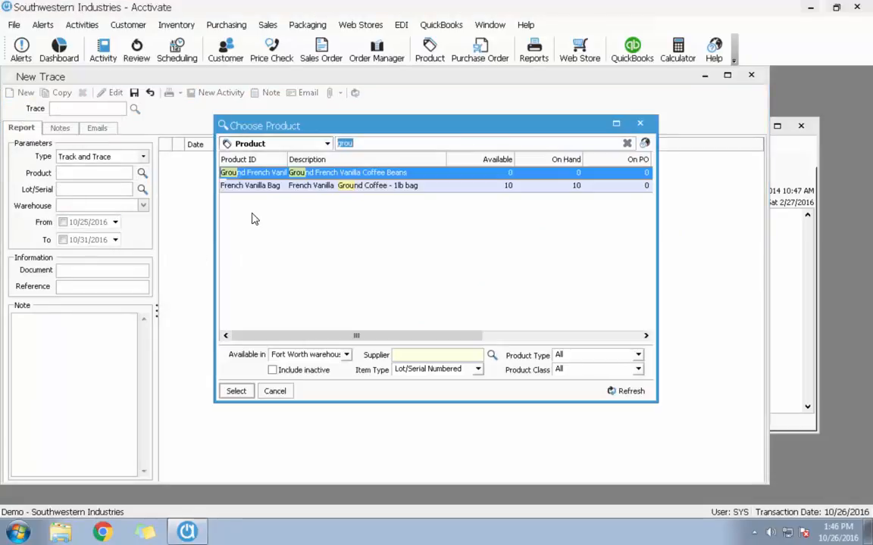
double_click(272, 189)
click(142, 189)
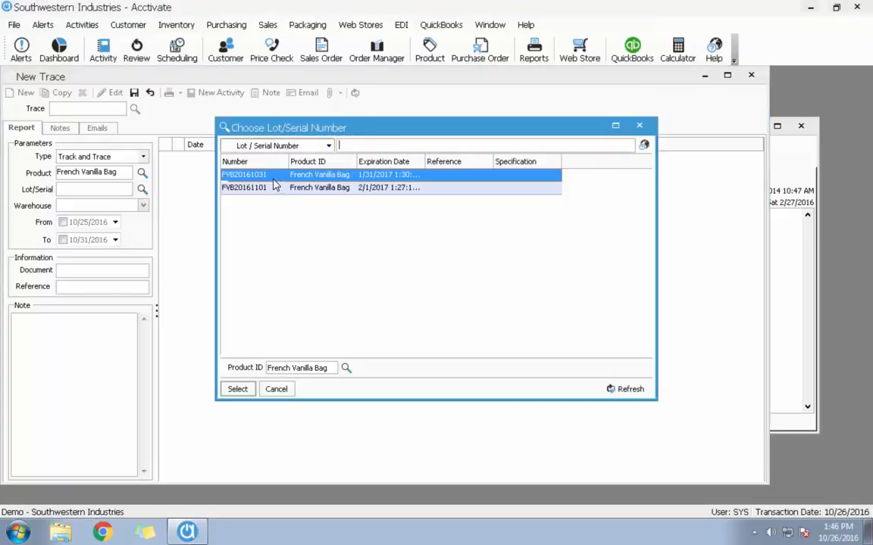
double_click(250, 175)
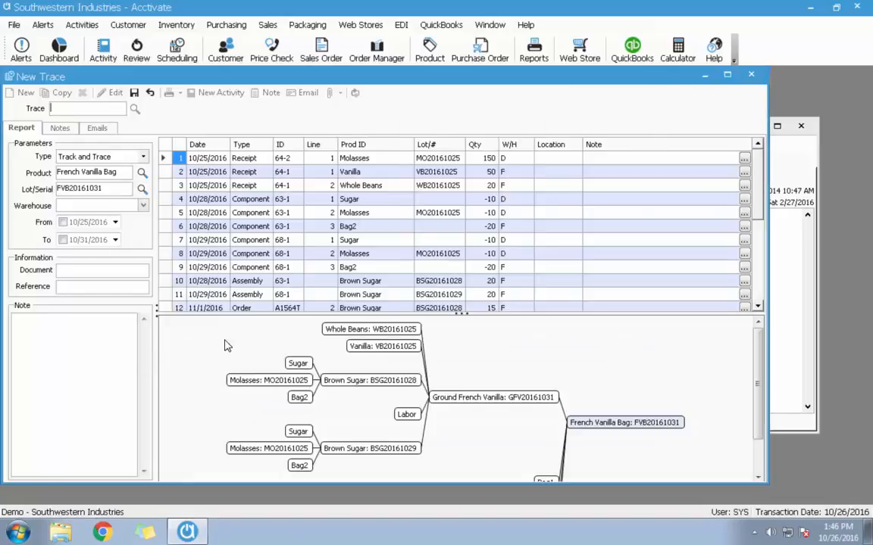
drag(466, 314, 460, 259)
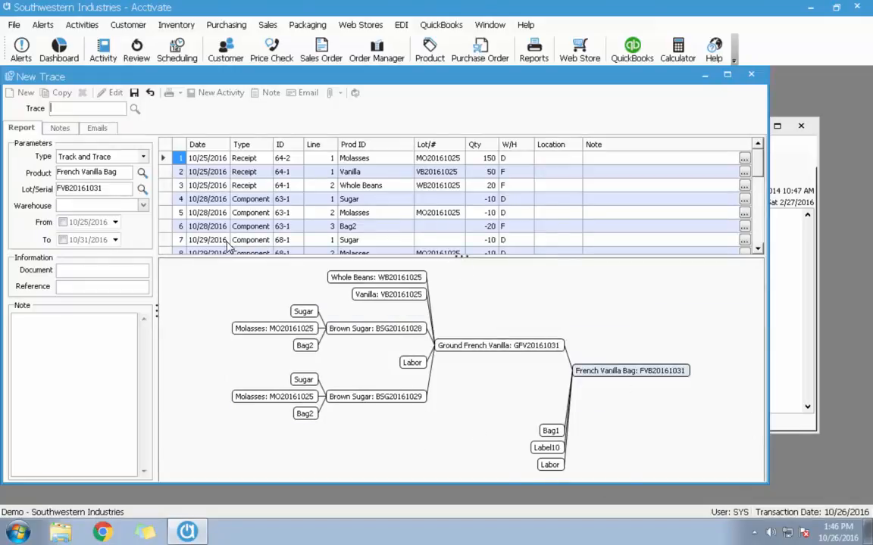
- Try the Track Usage type on the French Vanilla Bag trace, and switch it to Trace Source
click(144, 157)
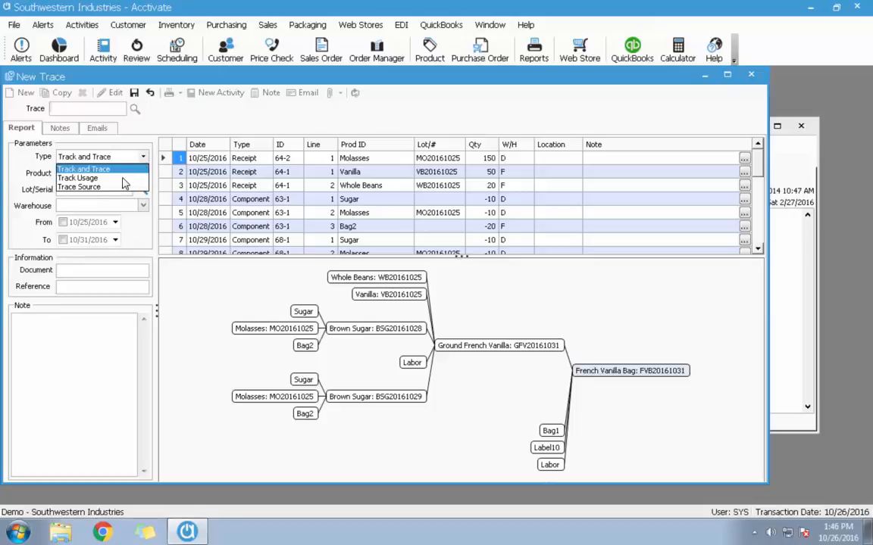
click(119, 177)
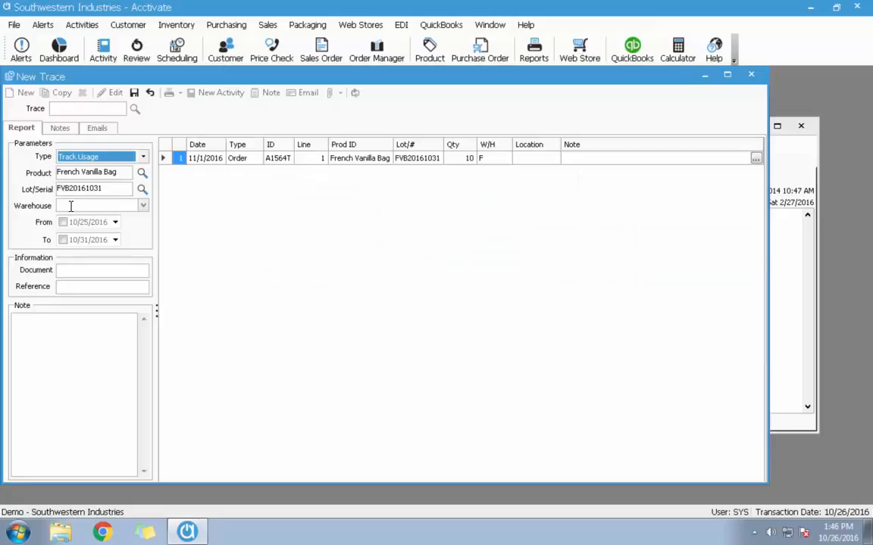
click(142, 157)
click(121, 187)
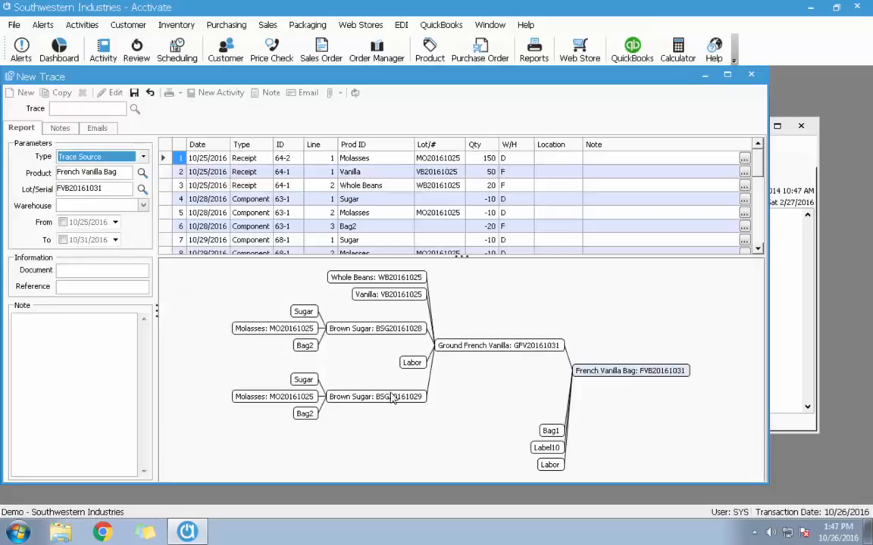
- Examine the French Vanilla Bag source transactions down to the final order line, and the ingredient and packaging branches in the lot diagram
drag(459, 256, 468, 389)
click(438, 353)
scroll(442, 357, down, 3)
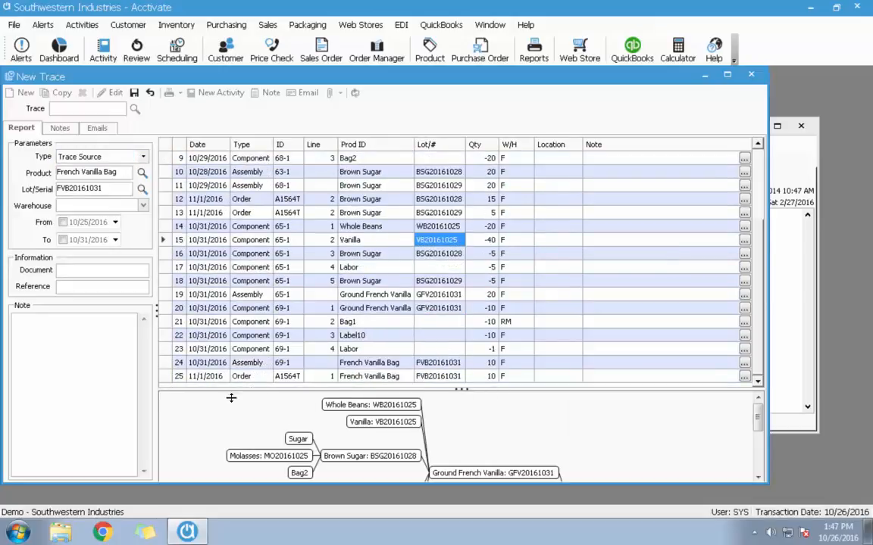
click(166, 376)
drag(462, 389, 461, 390)
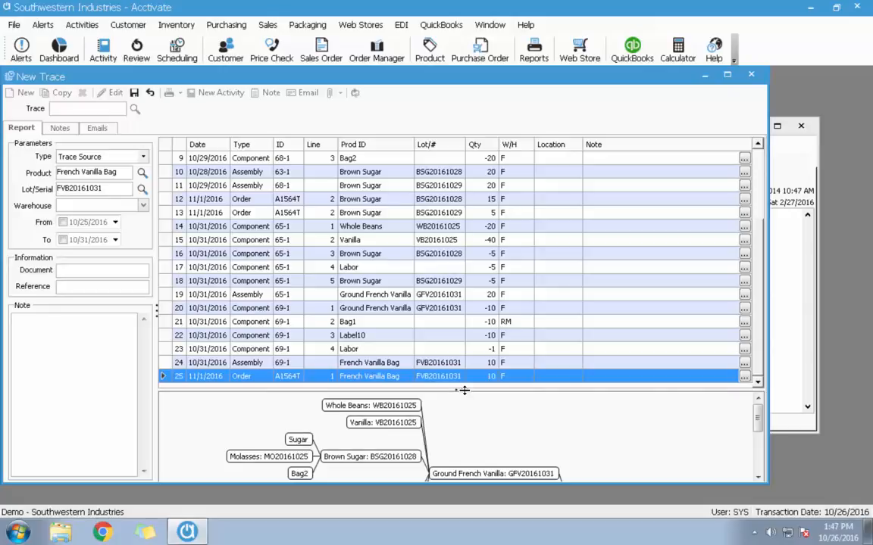
mouse_move(464, 391)
mouse_down()
mouse_move(449, 264)
mouse_move(443, 281)
mouse_up()
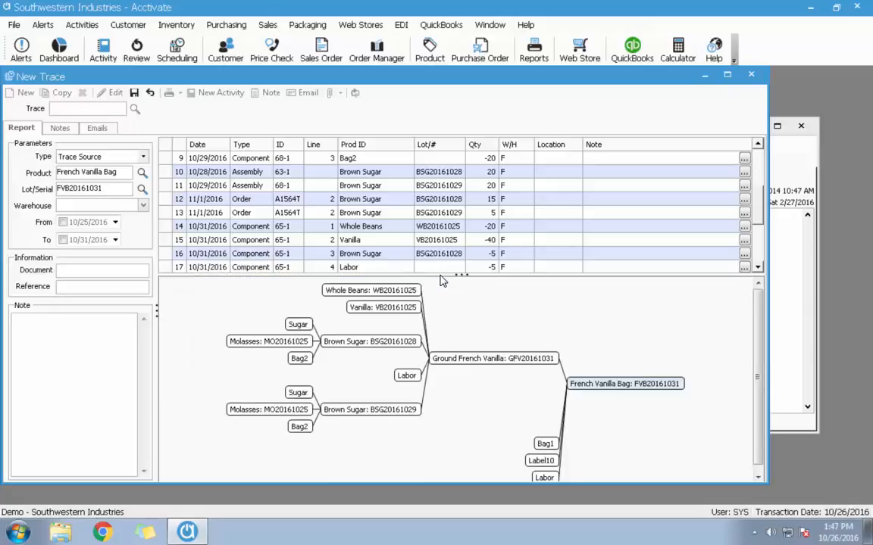
scroll(445, 388, down, 2)
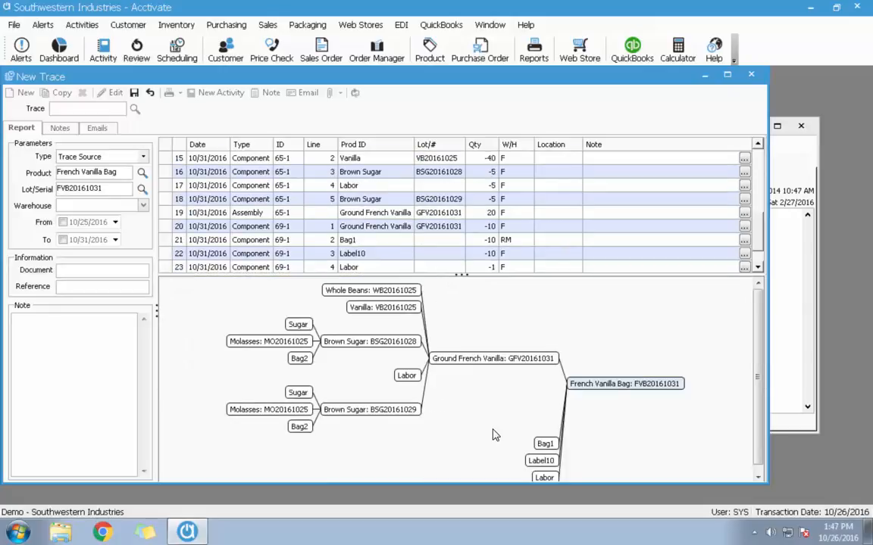
scroll(757, 394, down, 1)
- Set the French Vanilla Bag trace type back to Track and Trace and save the trace
click(143, 157)
click(125, 169)
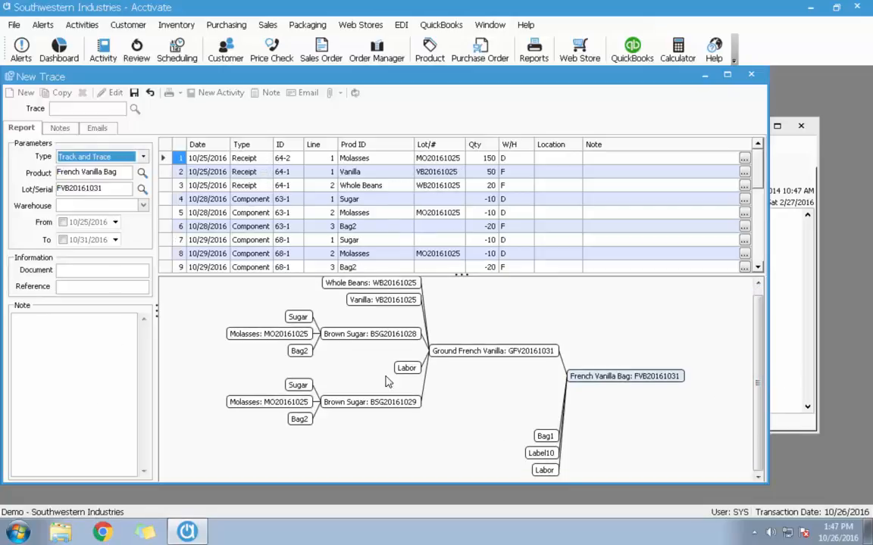
click(134, 92)
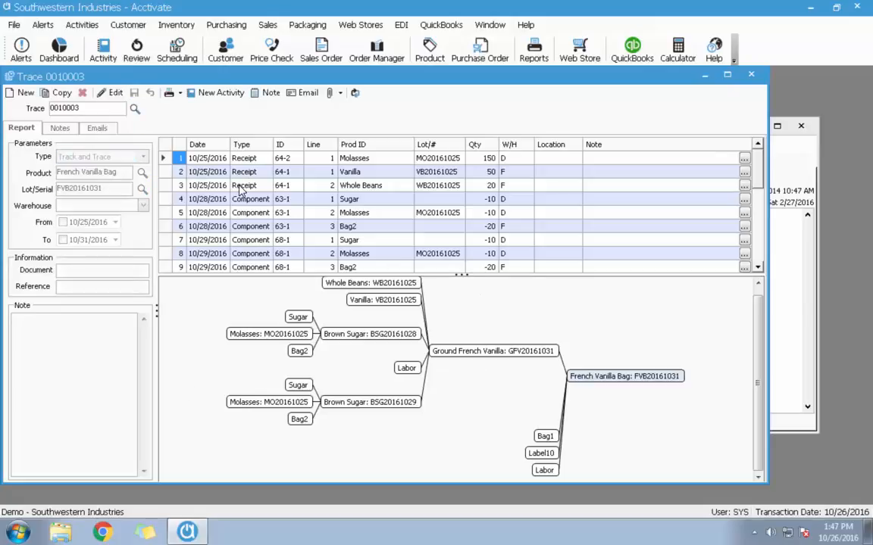
- Look up and open the saved Ground French Vanilla trace 0010002, and give its transaction list slightly more room
click(137, 110)
click(470, 202)
double_click(470, 202)
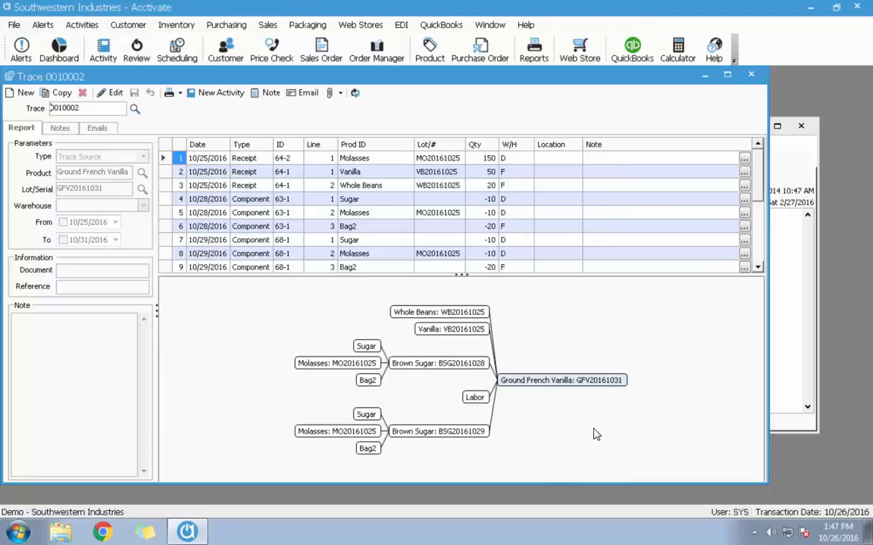
drag(461, 275, 464, 300)
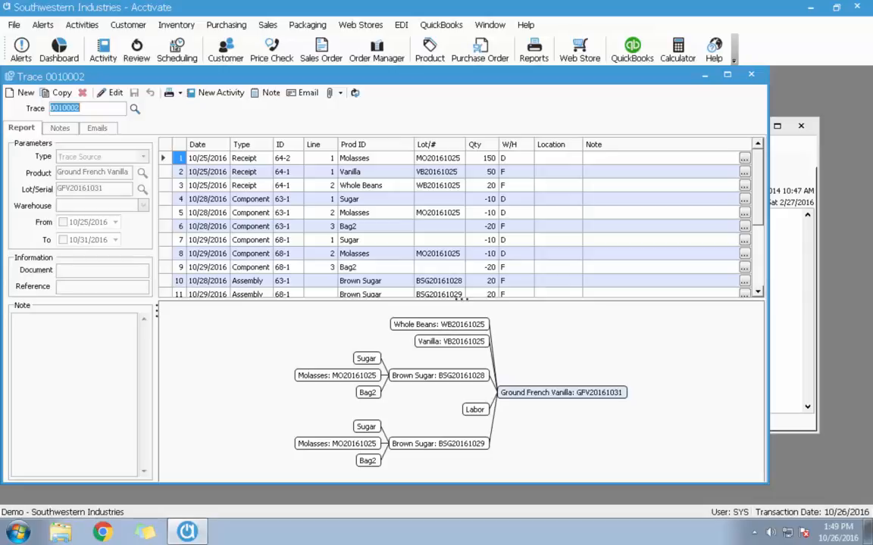
- Preview the warehouse Inventory Lot / Serial Report with all selection filters left at All
click(534, 52)
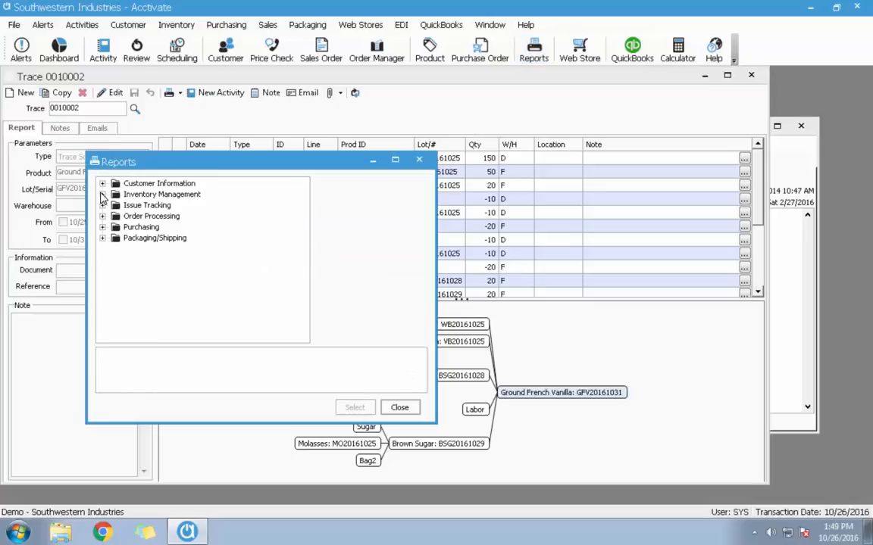
click(103, 195)
click(116, 261)
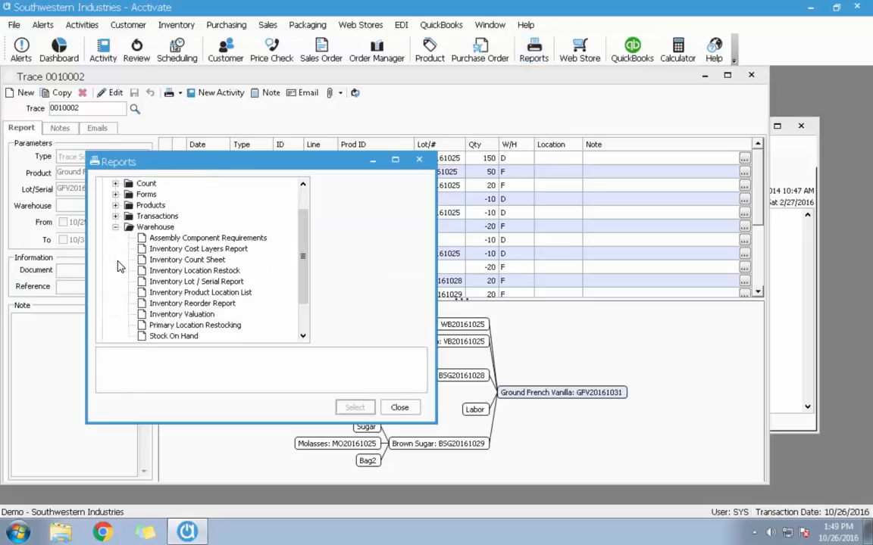
click(198, 283)
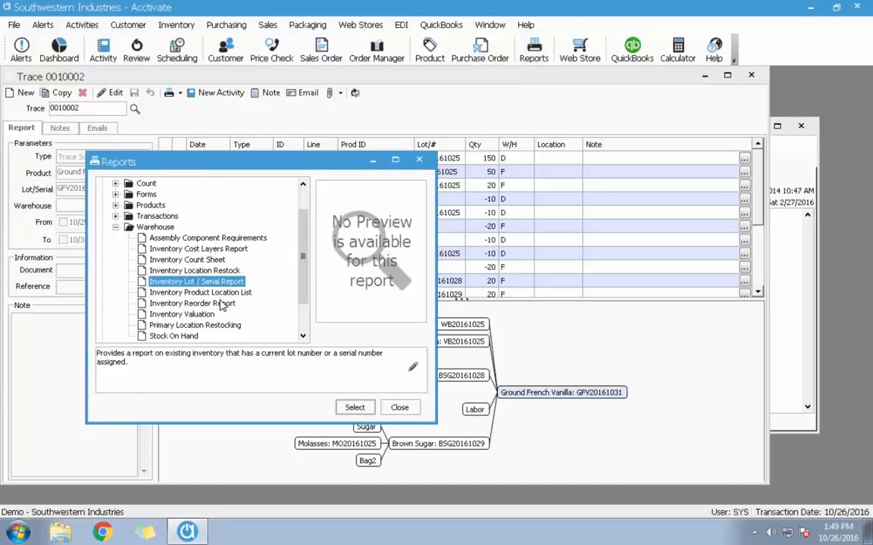
click(353, 408)
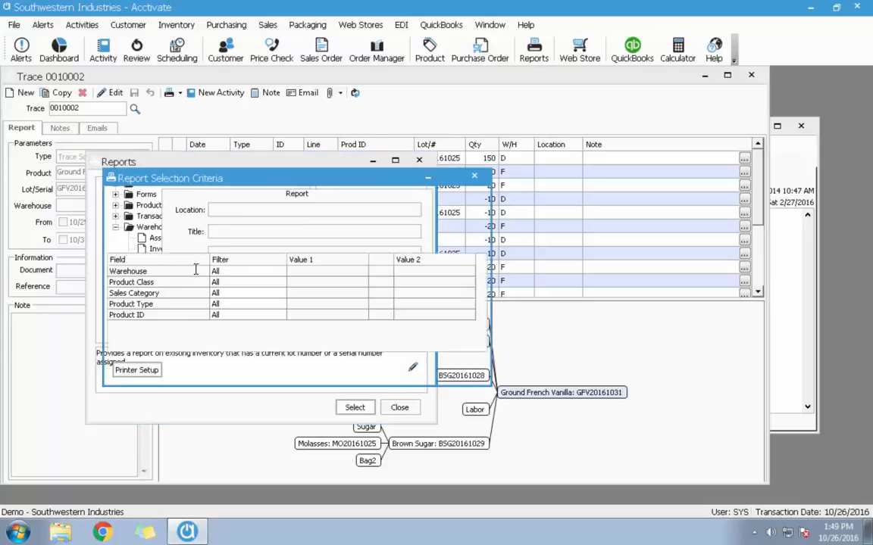
click(349, 369)
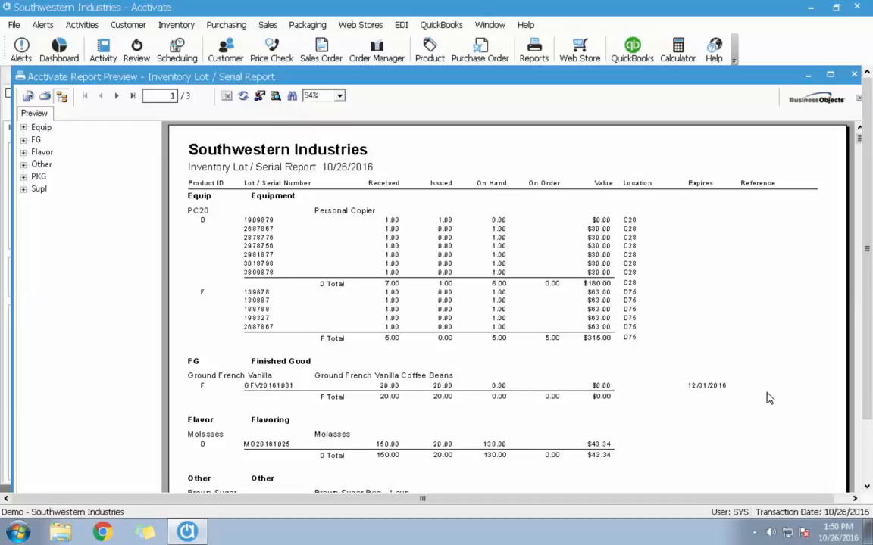
- Examine the expiration dates and quantities of the Ground French Vanilla, Molasses and Brown Sugar lots on the report's first page
click(721, 388)
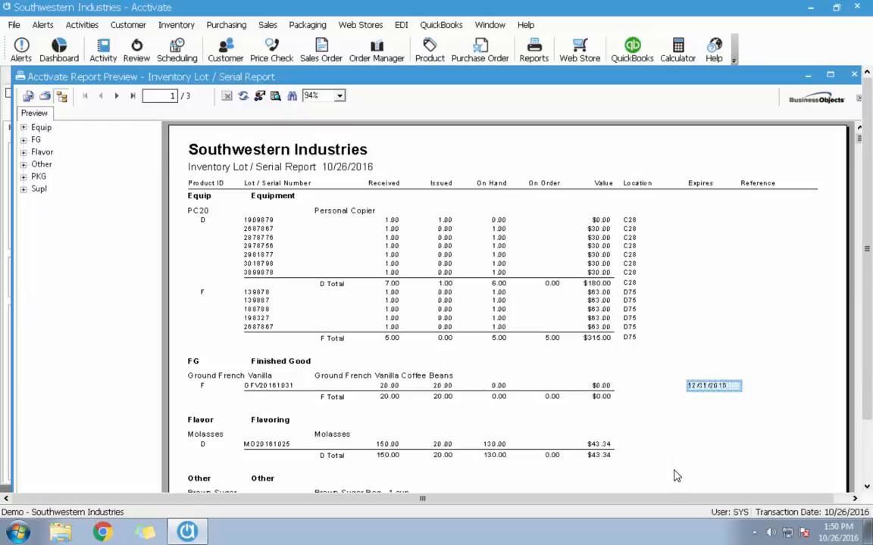
click(720, 419)
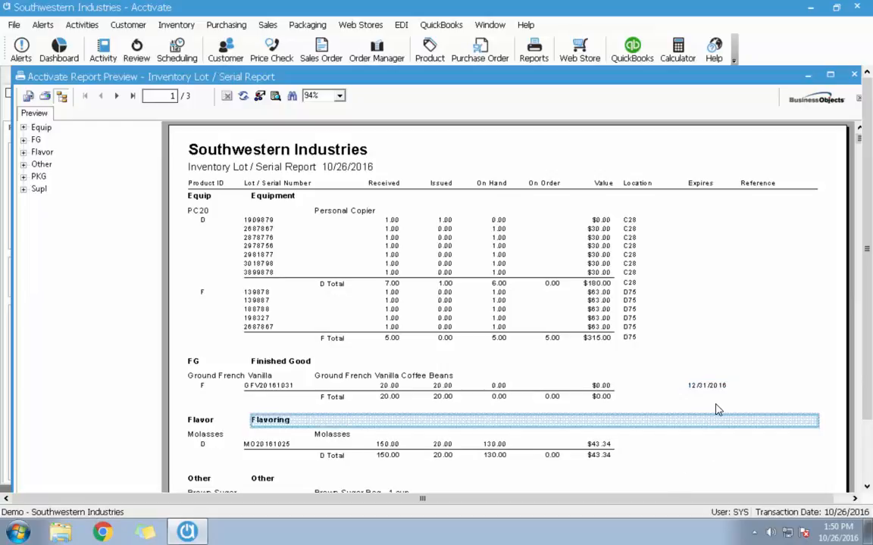
scroll(701, 417, down, 3)
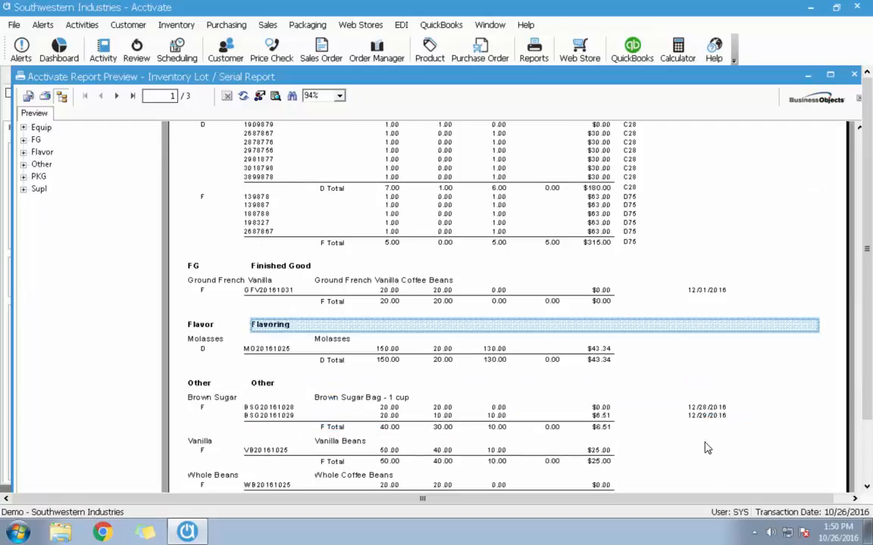
click(734, 409)
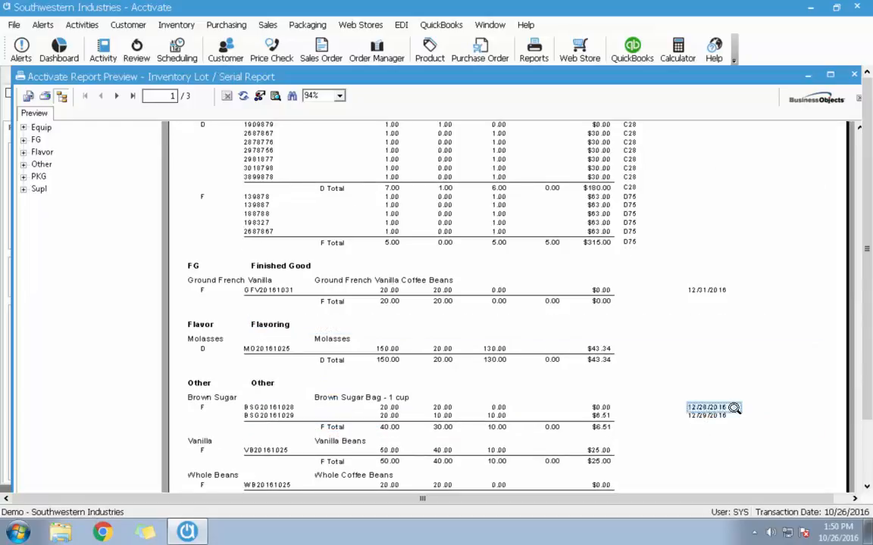
click(713, 444)
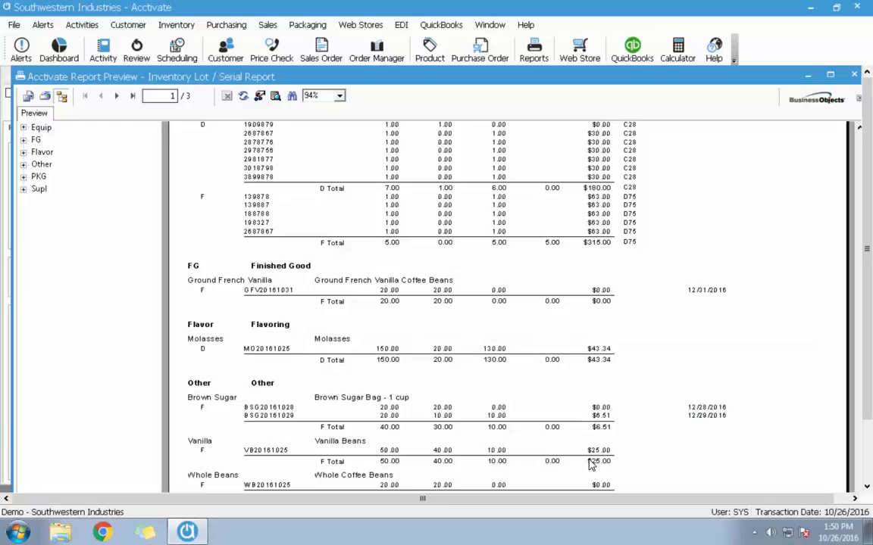
scroll(538, 439, up, 3)
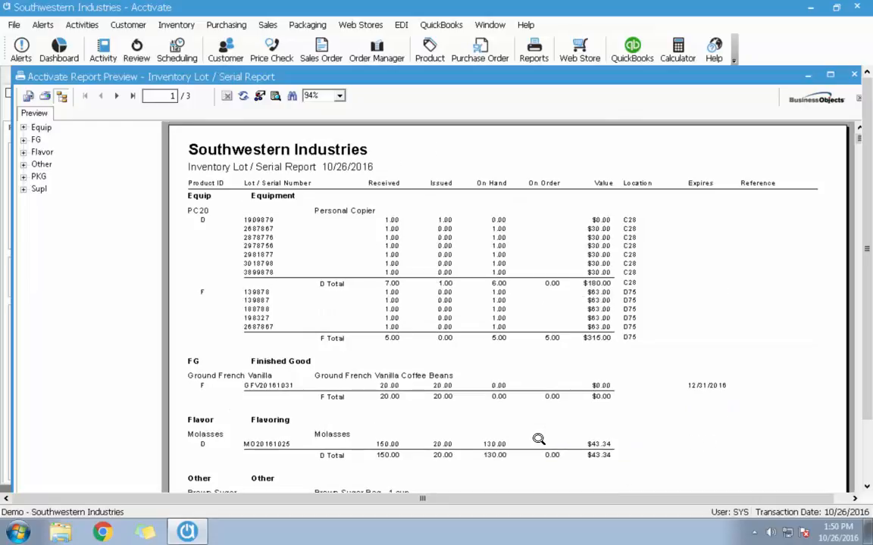
scroll(538, 439, down, 3)
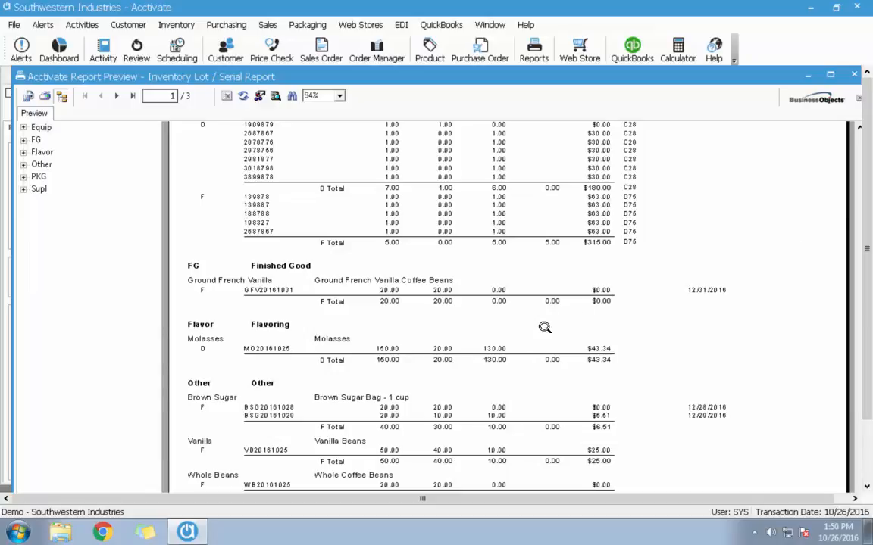
- Close the report preview and its report windows, along with the open trace and the business alerts
click(853, 78)
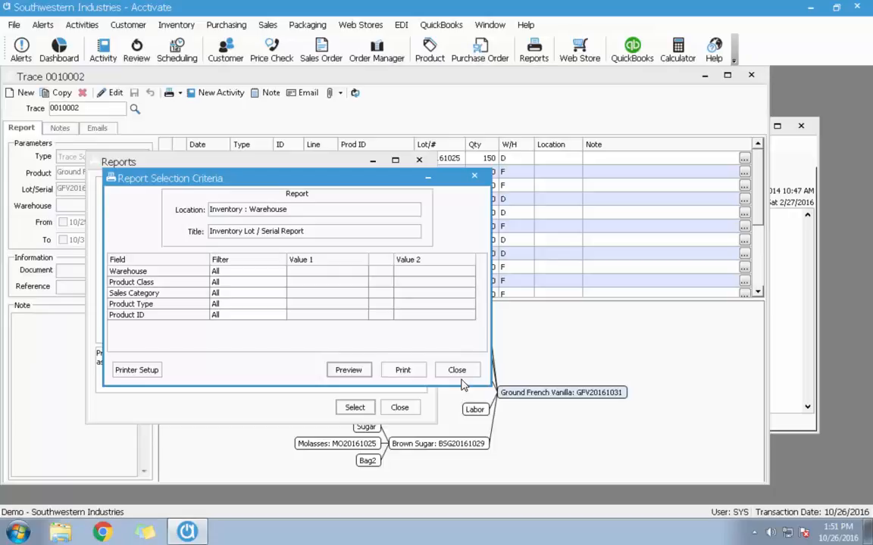
click(459, 370)
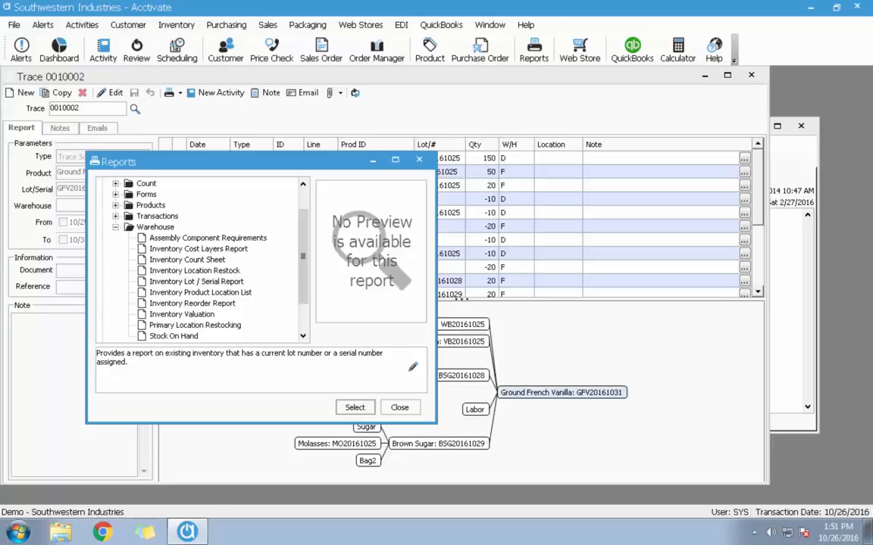
click(399, 408)
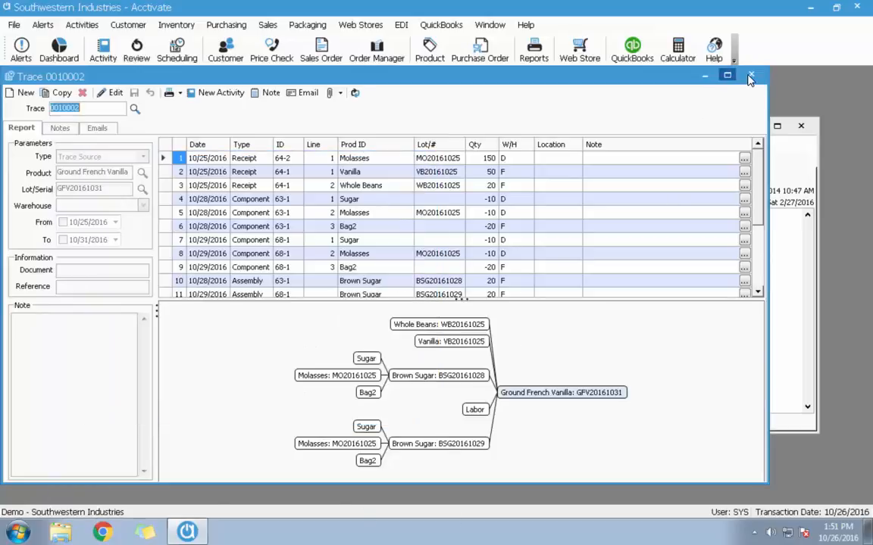
click(750, 76)
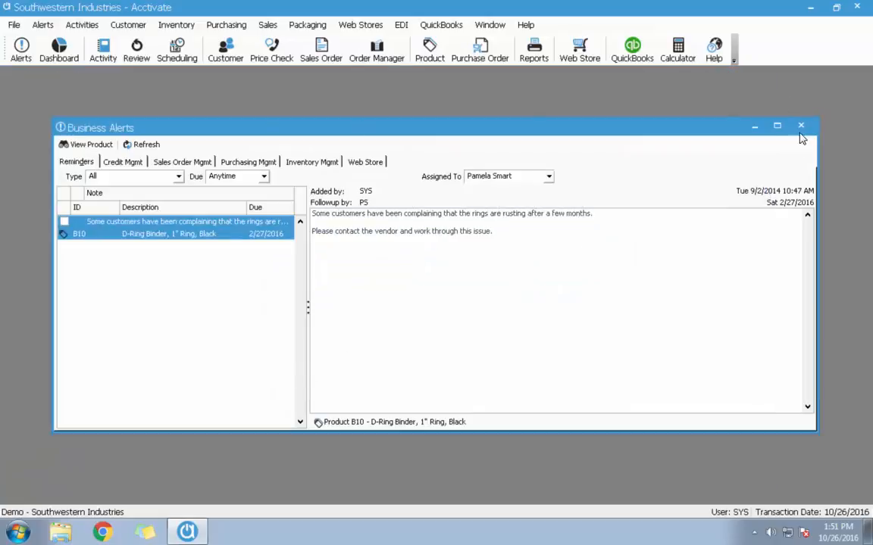
click(801, 125)
- Open the Brown Sugar product record
click(429, 51)
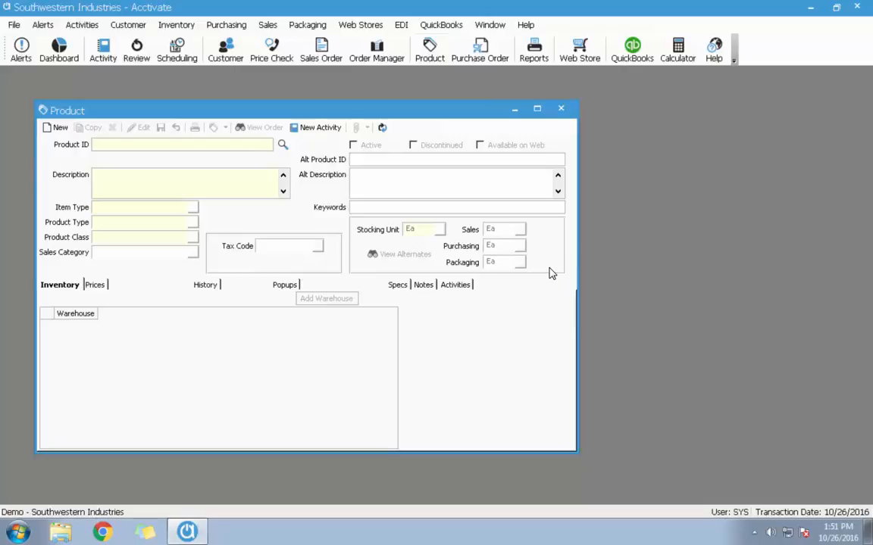
click(206, 142)
text(Brown Sugar)
key(Return)
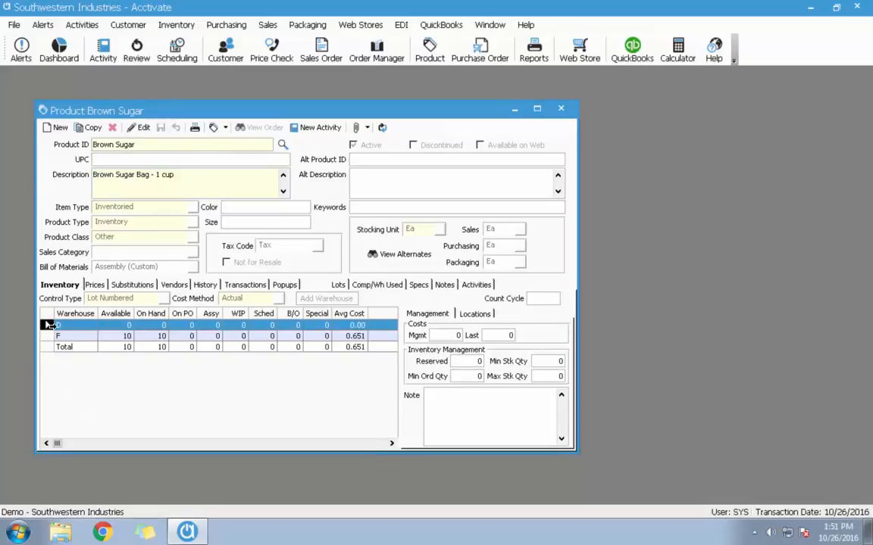
- Examine the assembly, WIP, scheduled and back-order quantities of Brown Sugar for warehouse F
click(45, 336)
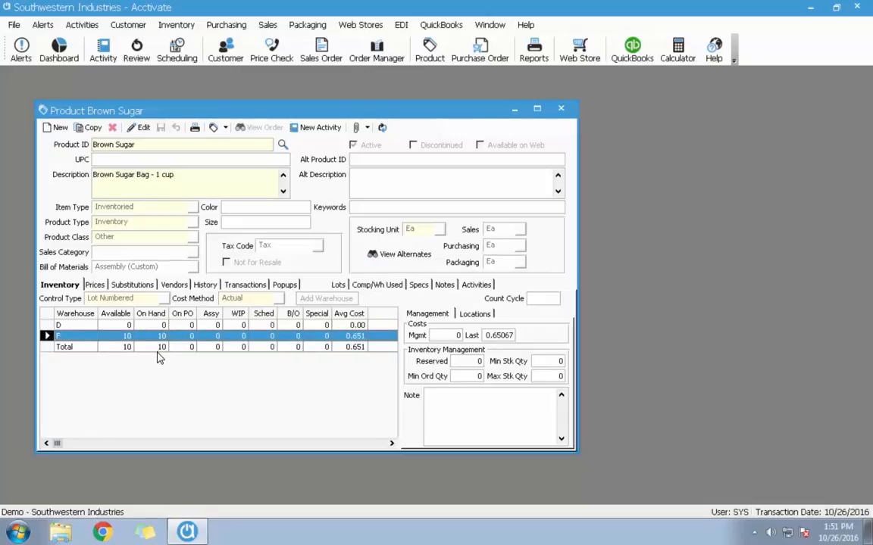
click(211, 313)
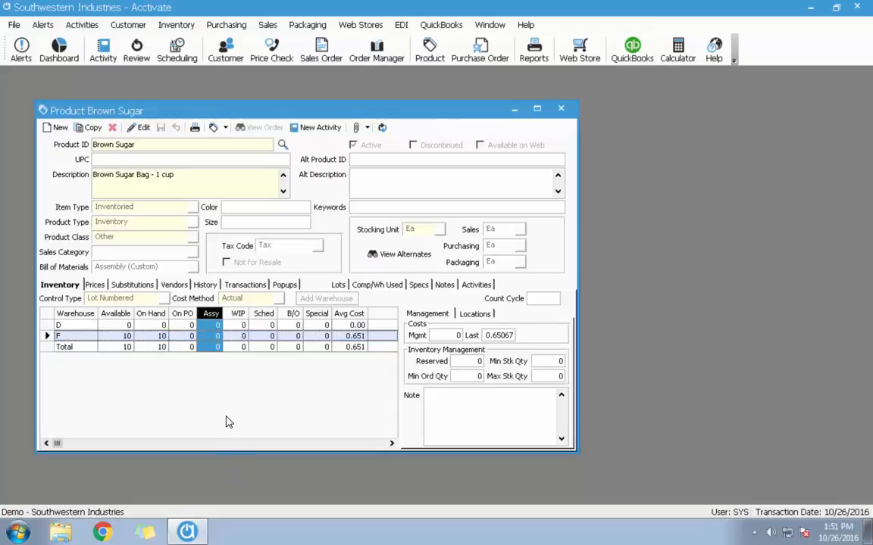
click(238, 314)
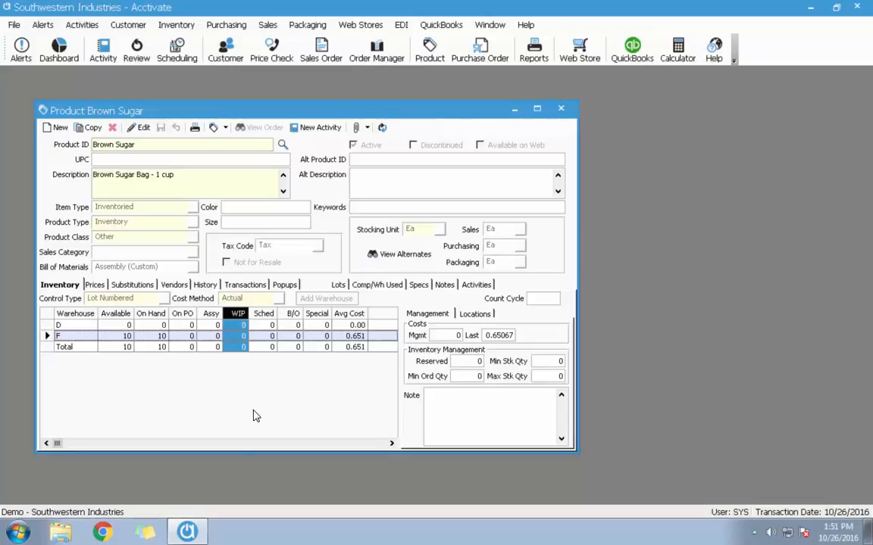
click(264, 313)
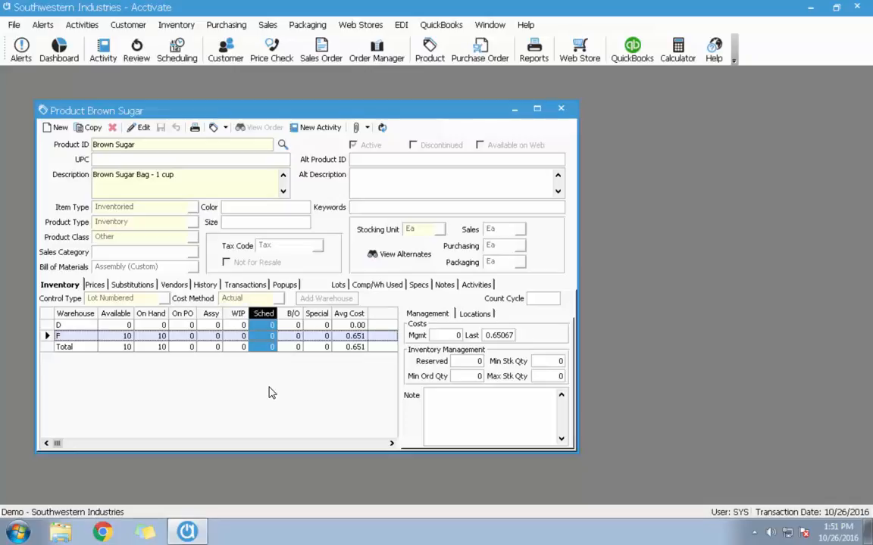
click(293, 314)
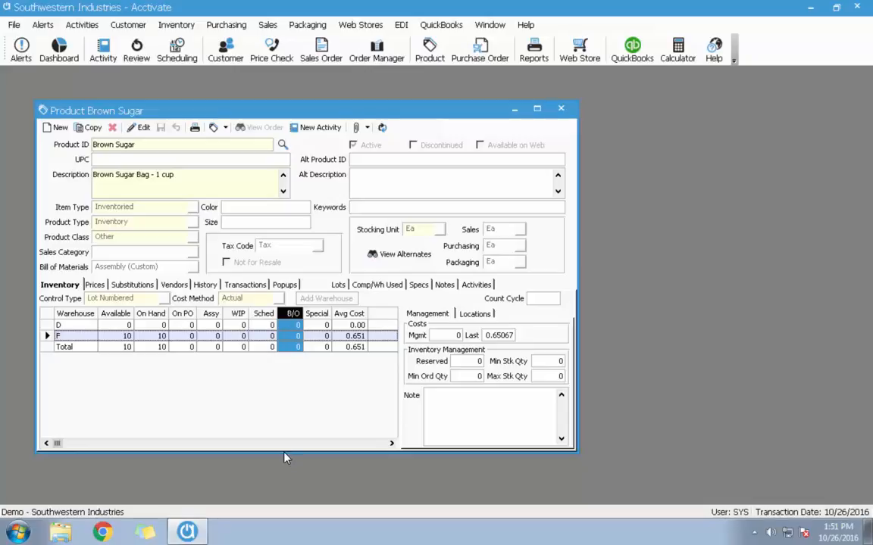
- Create a sales order for customer Adams with one Brown Sugar from warehouse F, and save it
click(316, 50)
click(91, 99)
text(adams)
key(Tab)
click(182, 293)
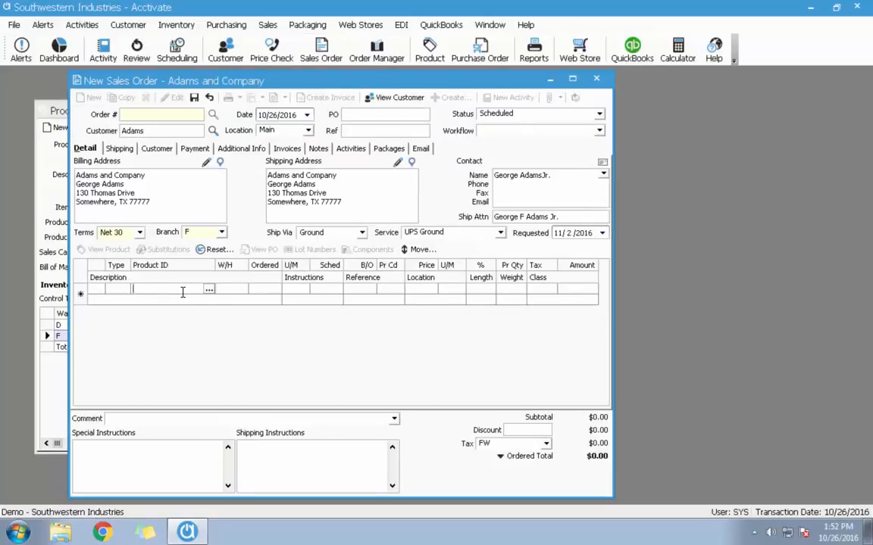
text(Brown Sugar)
key(Tab)
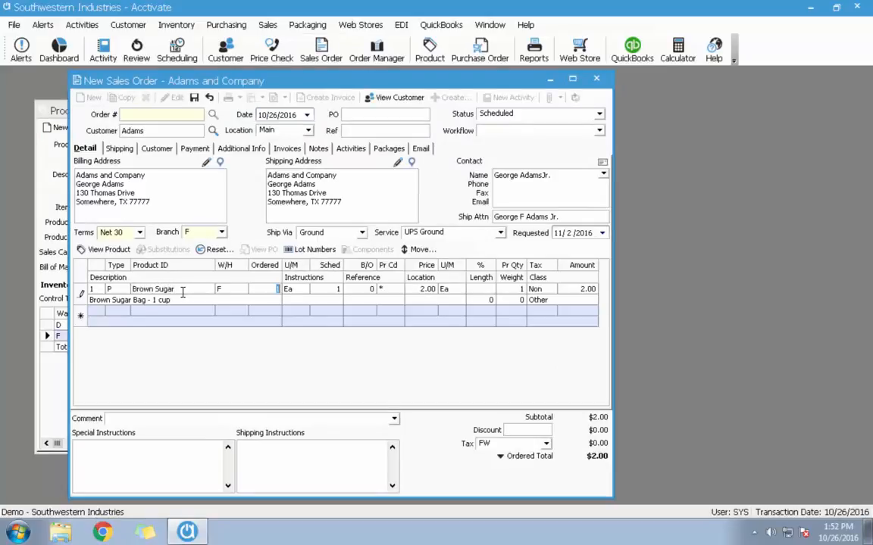
click(194, 97)
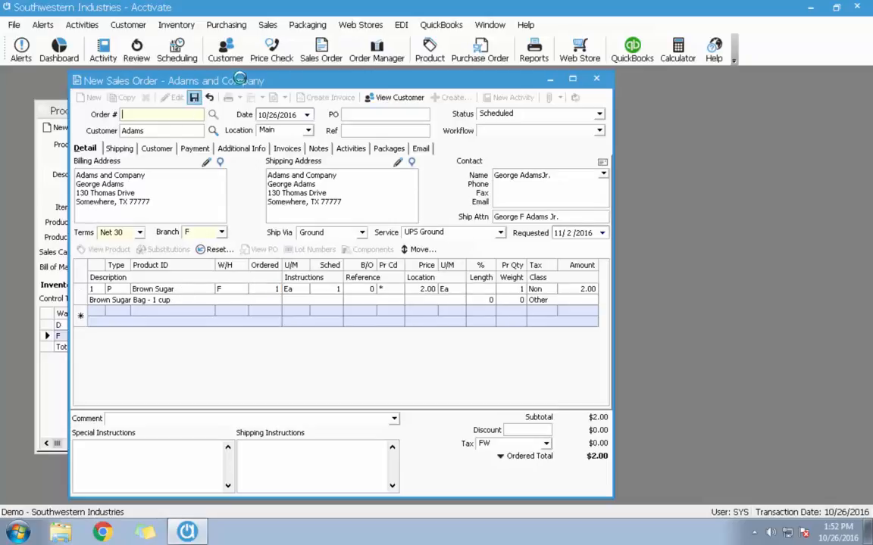
- Move the sales order aside to reach the Brown Sugar product record, and refresh its inventory quantities
drag(243, 82, 410, 80)
click(169, 116)
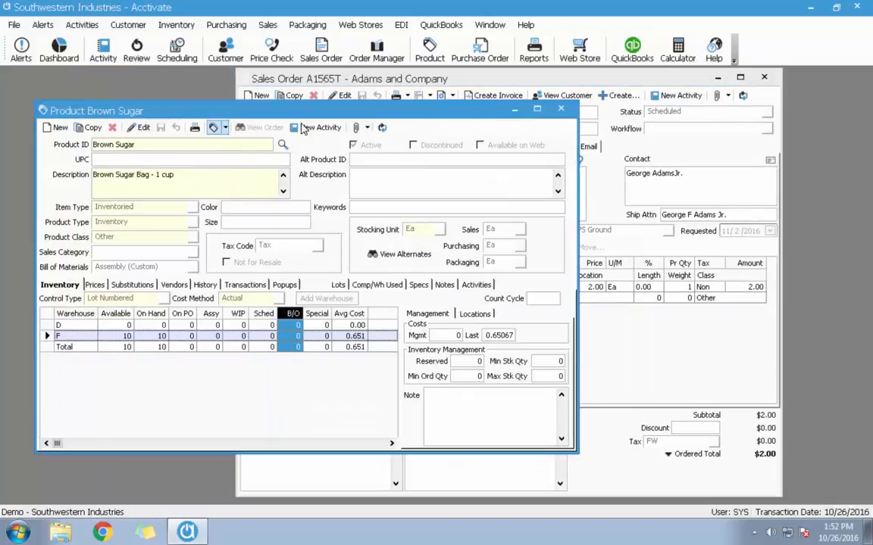
click(382, 127)
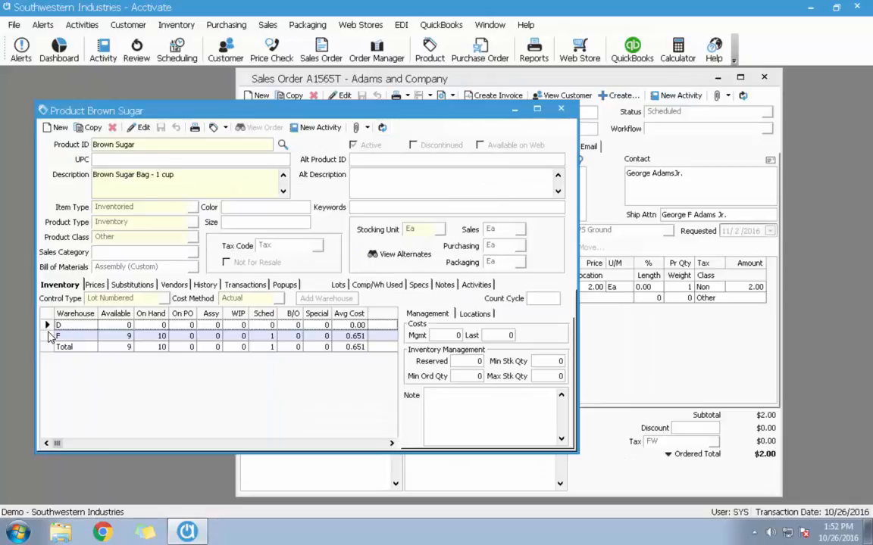
- Examine the on-hand, available and on-PO quantities of Brown Sugar in warehouse F
click(53, 337)
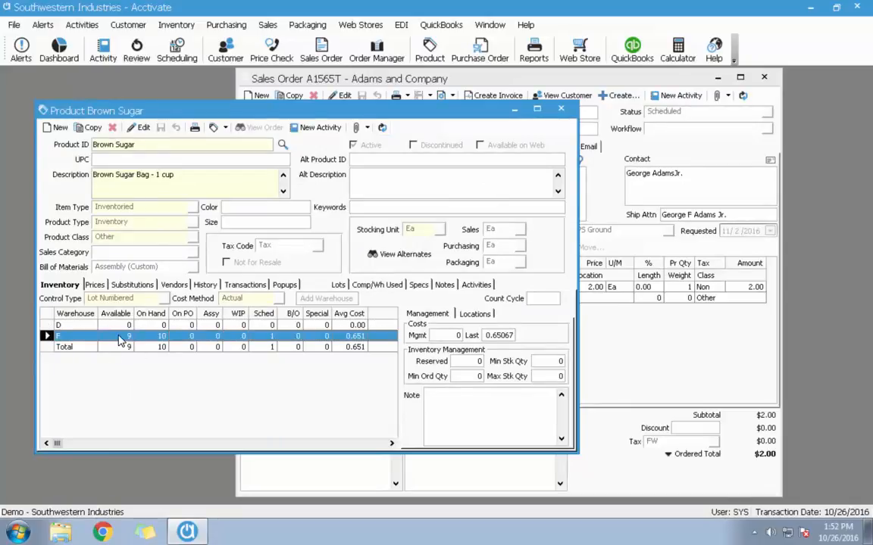
click(153, 313)
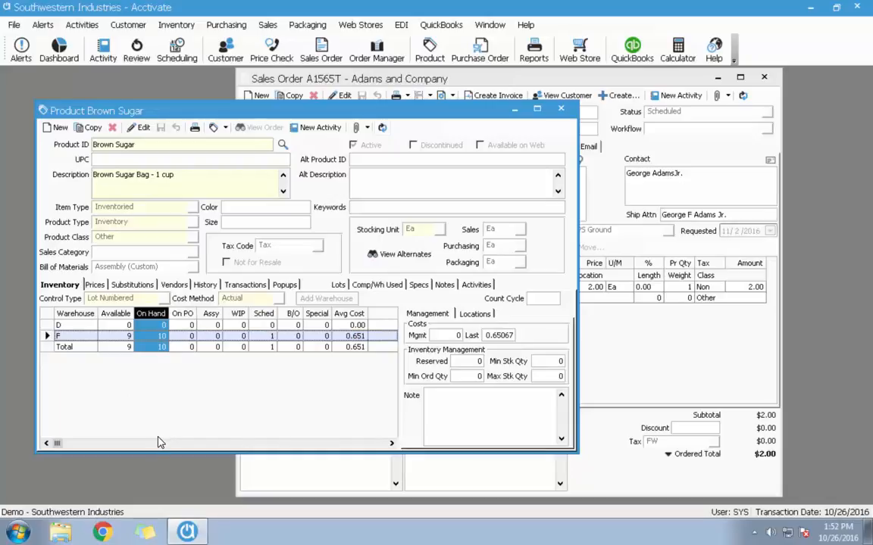
click(106, 312)
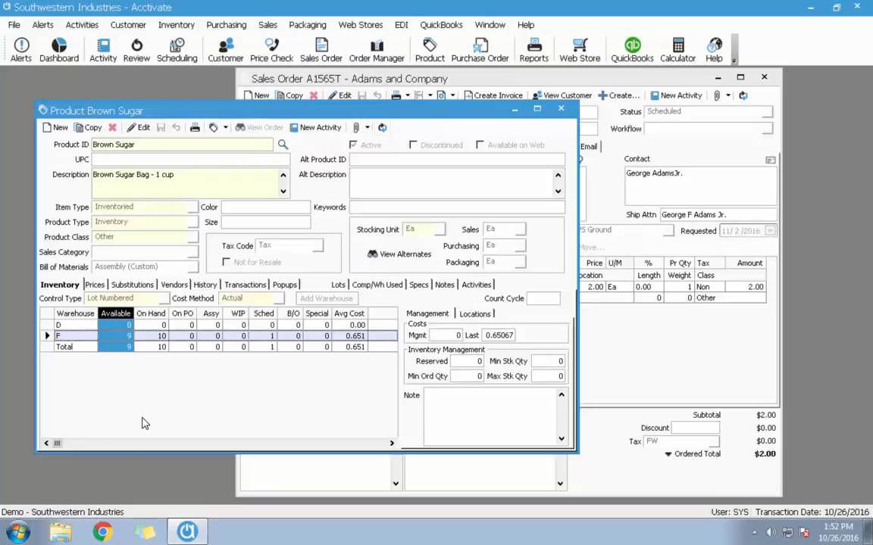
click(184, 313)
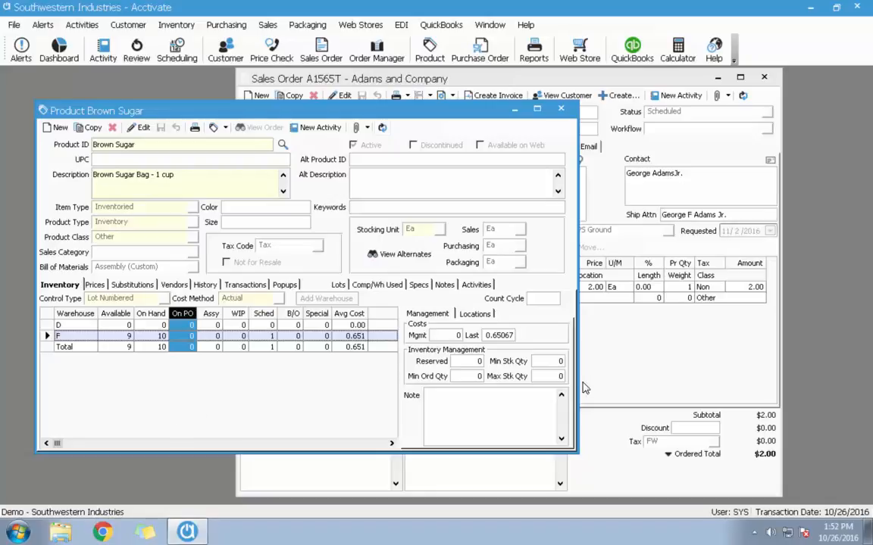
- Set the ordered quantity of Brown Sugar on the Adams sales order to 11 and save the order
click(599, 337)
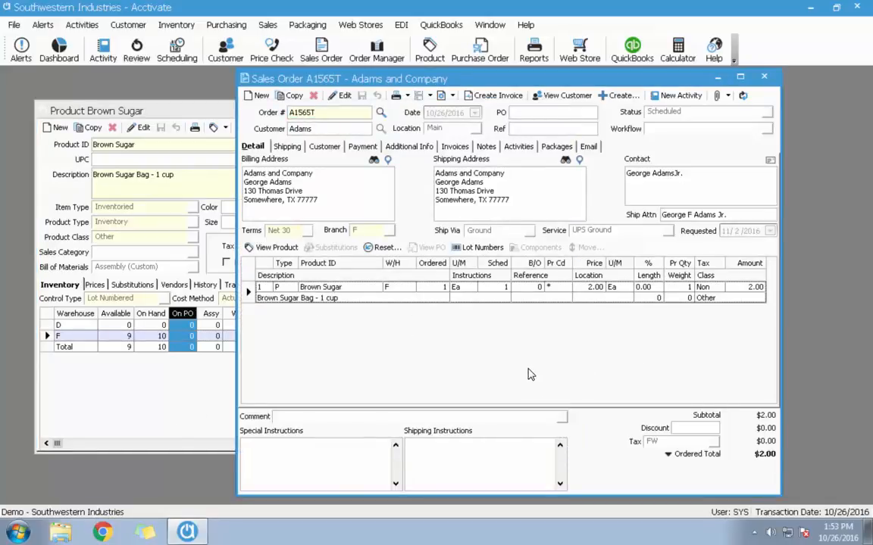
click(494, 287)
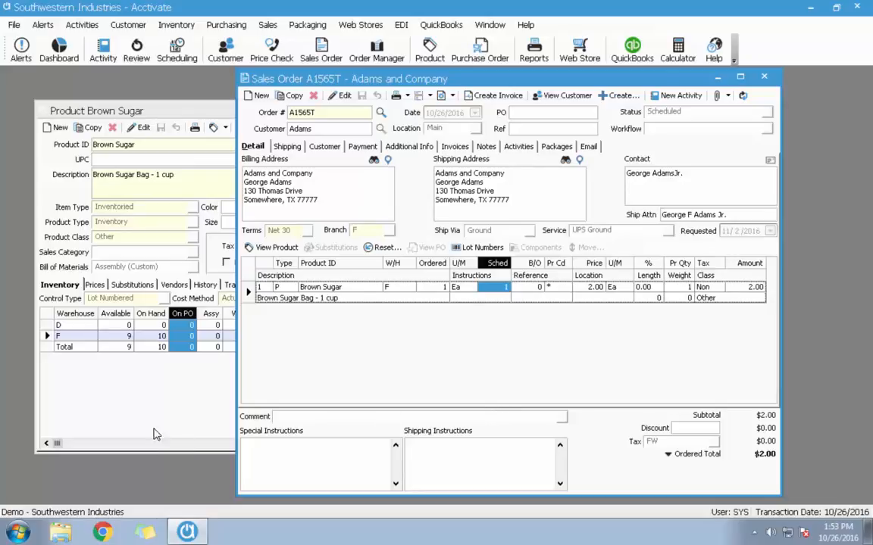
click(339, 101)
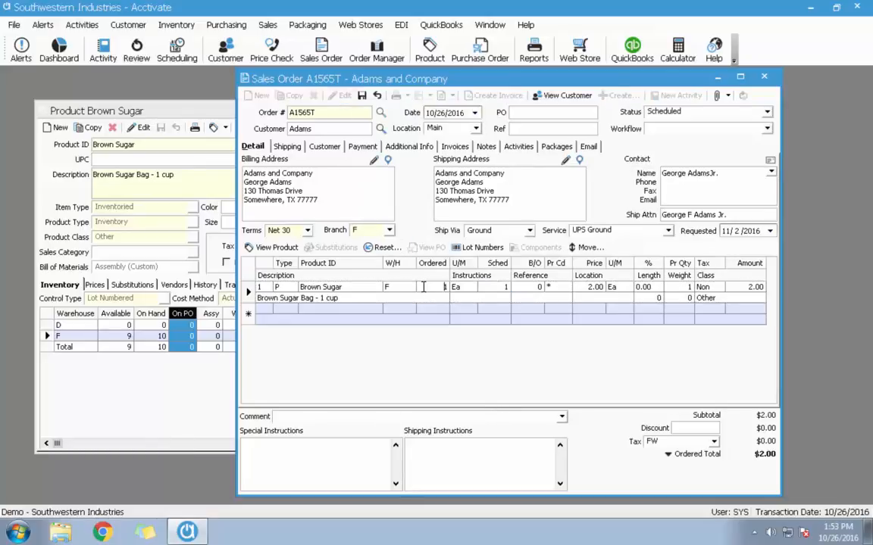
text(11)
key(Tab)
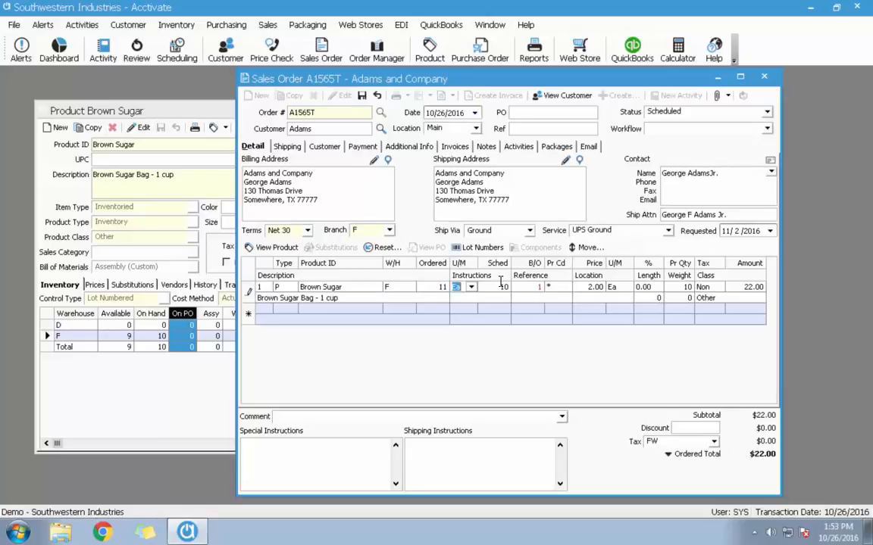
click(503, 298)
click(497, 264)
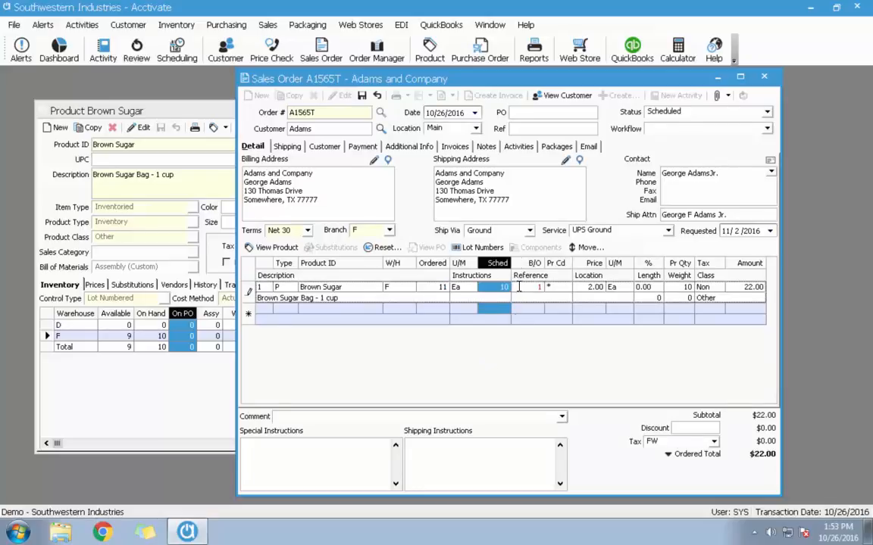
click(362, 96)
- Refresh the Brown Sugar product record and examine its available, on-hand, scheduled and back-order quantities
click(182, 111)
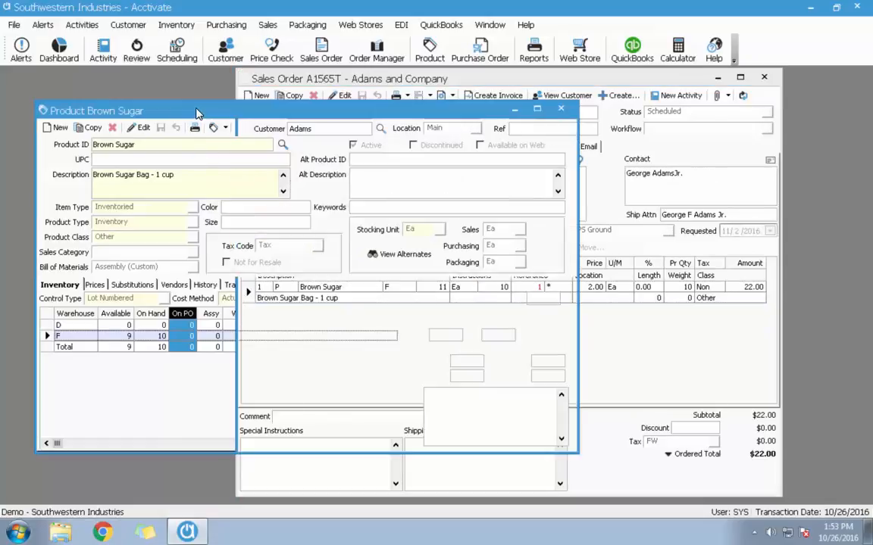
click(383, 128)
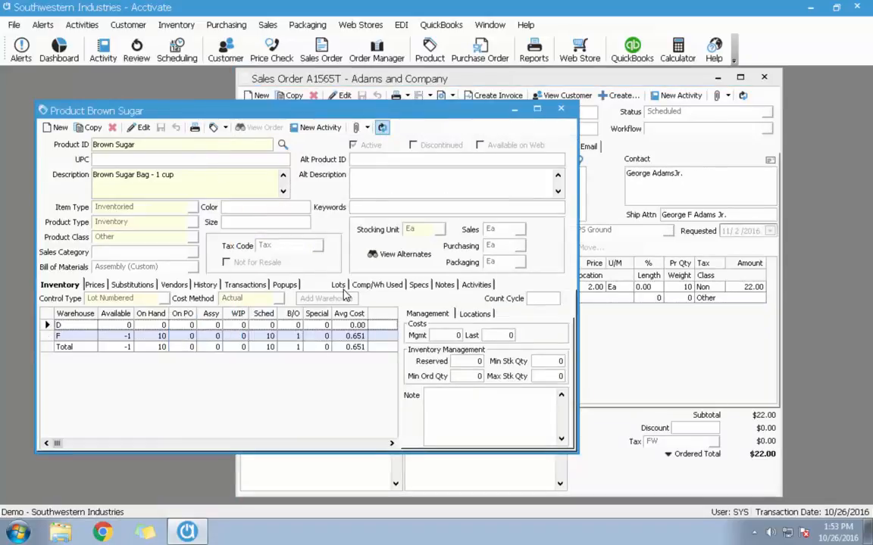
click(116, 313)
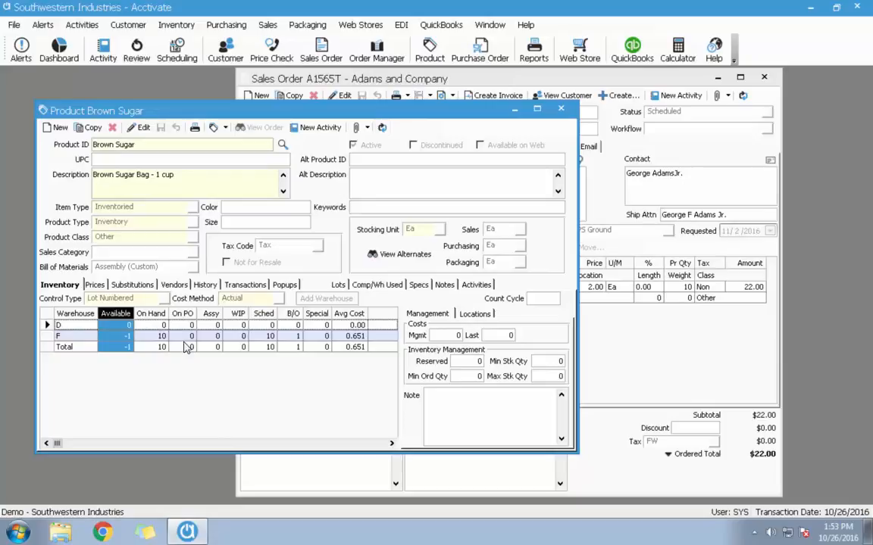
click(154, 312)
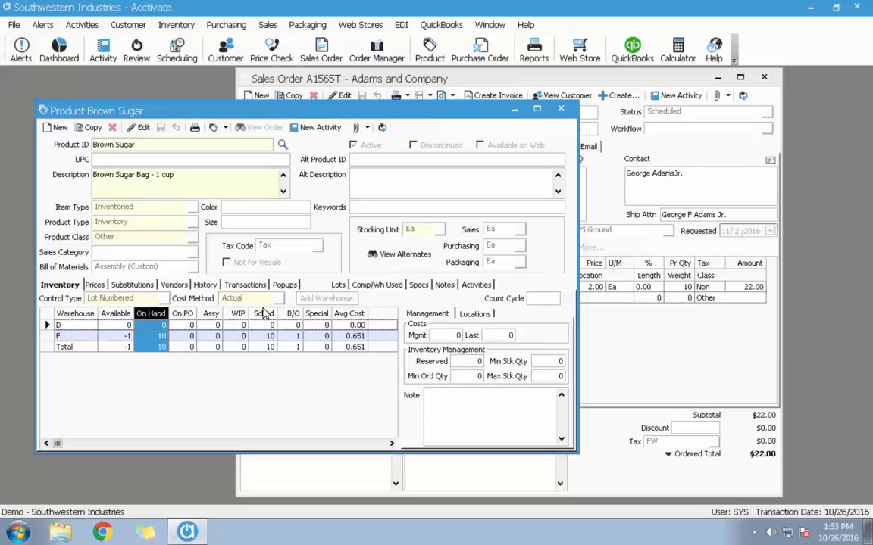
click(264, 313)
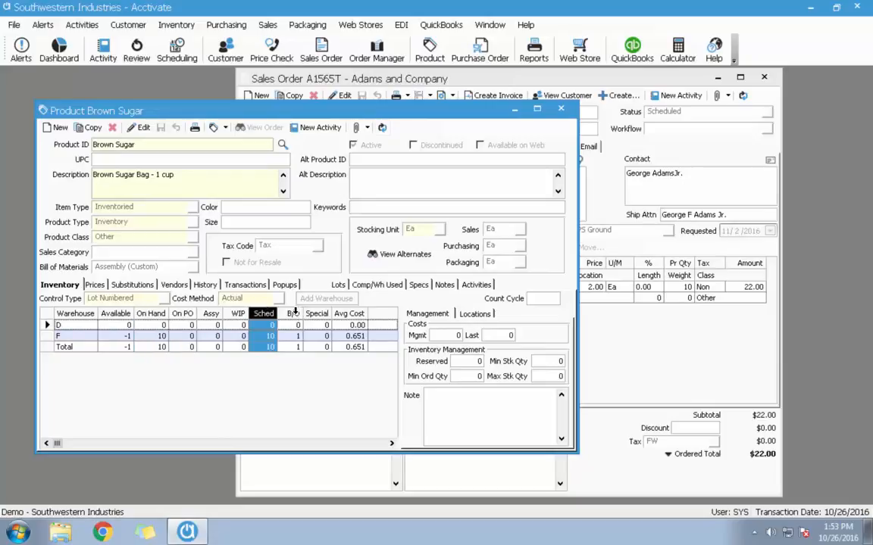
click(294, 313)
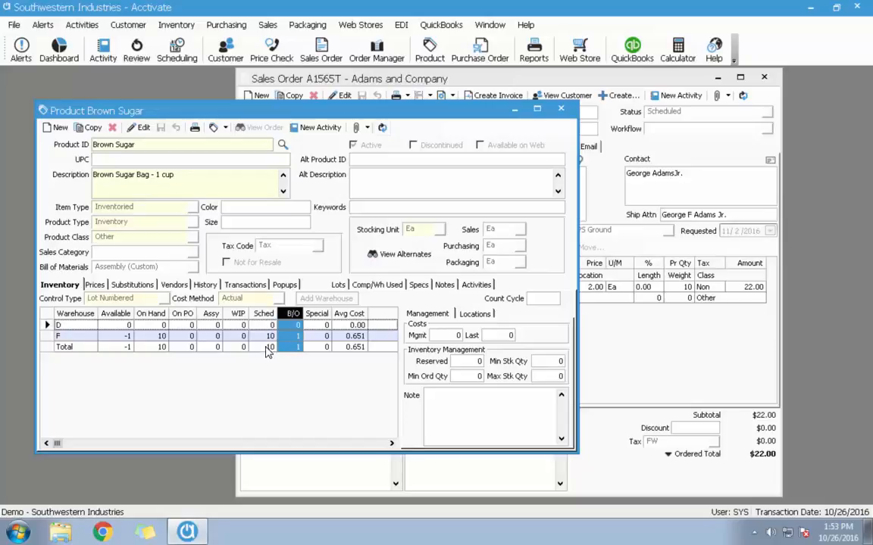
click(151, 313)
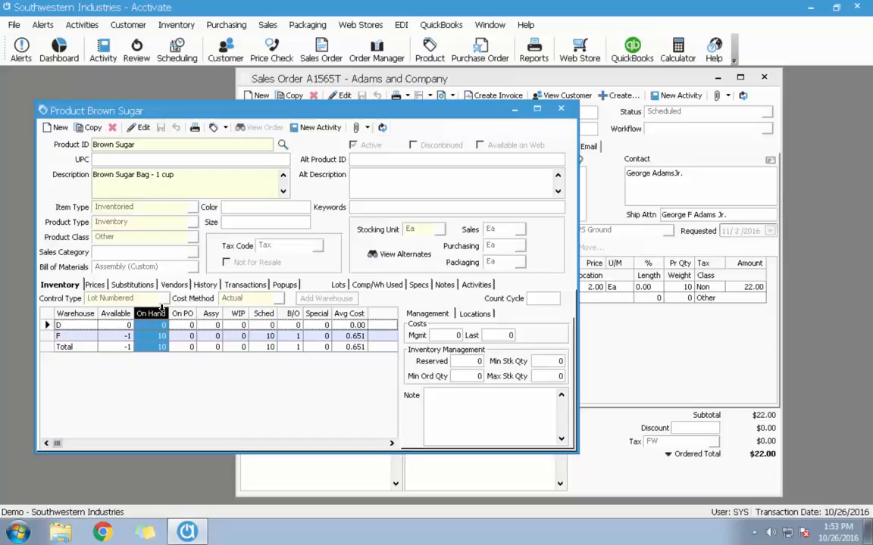
click(116, 313)
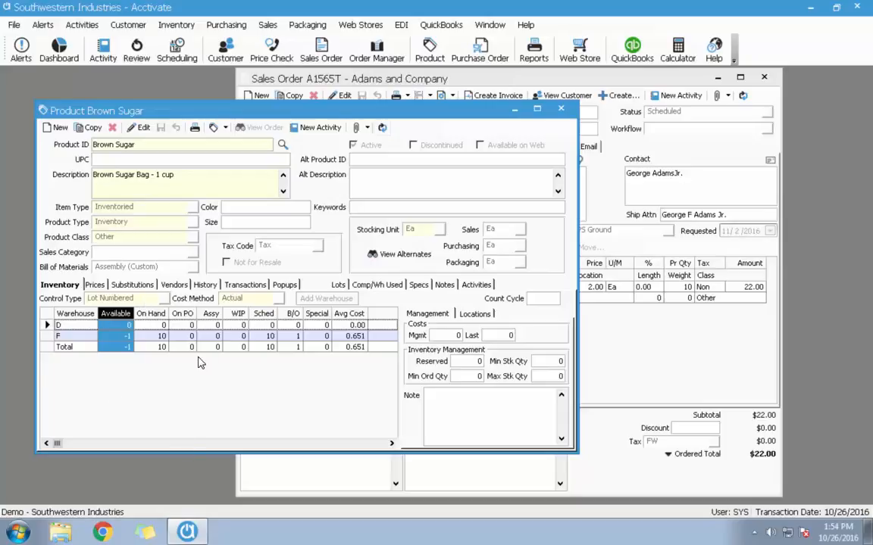
- Examine the product records of Brown Sugar's Sugar and Molasses components, and return to Brown Sugar's inventory quantities
click(379, 285)
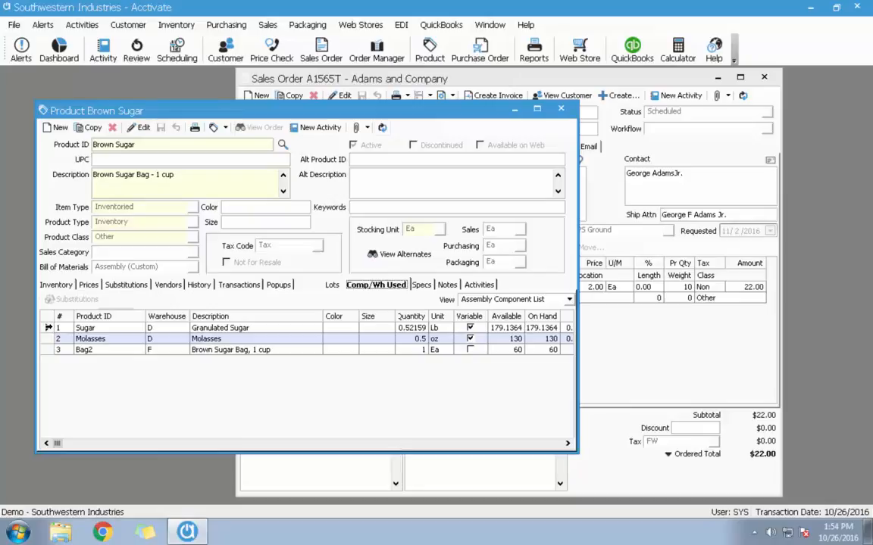
click(49, 328)
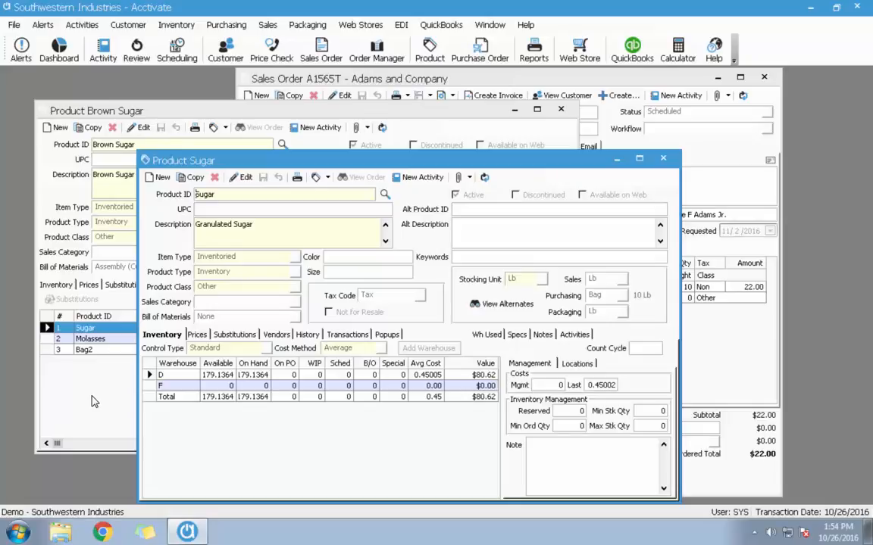
click(82, 373)
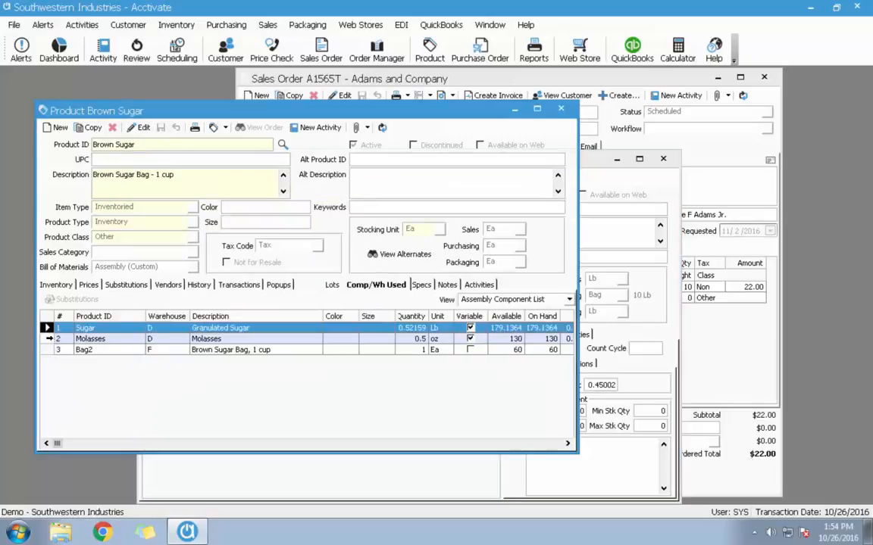
click(47, 339)
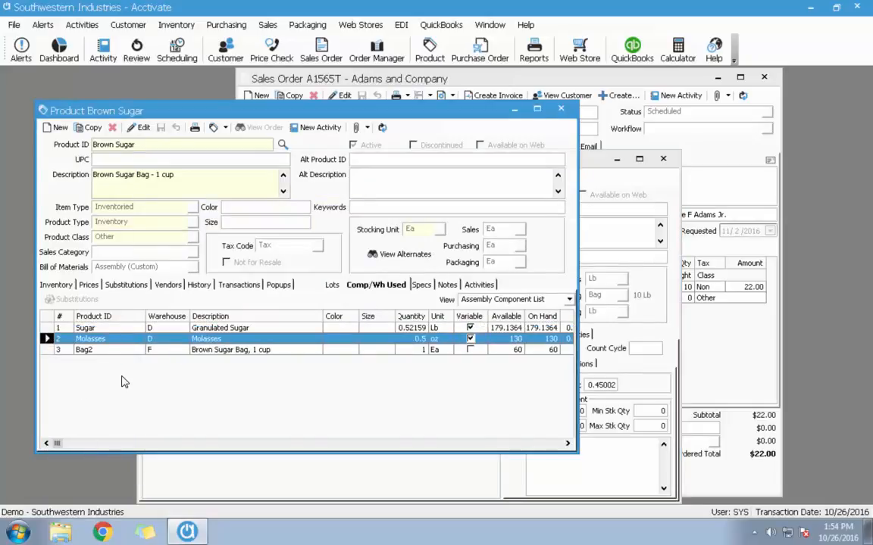
double_click(109, 338)
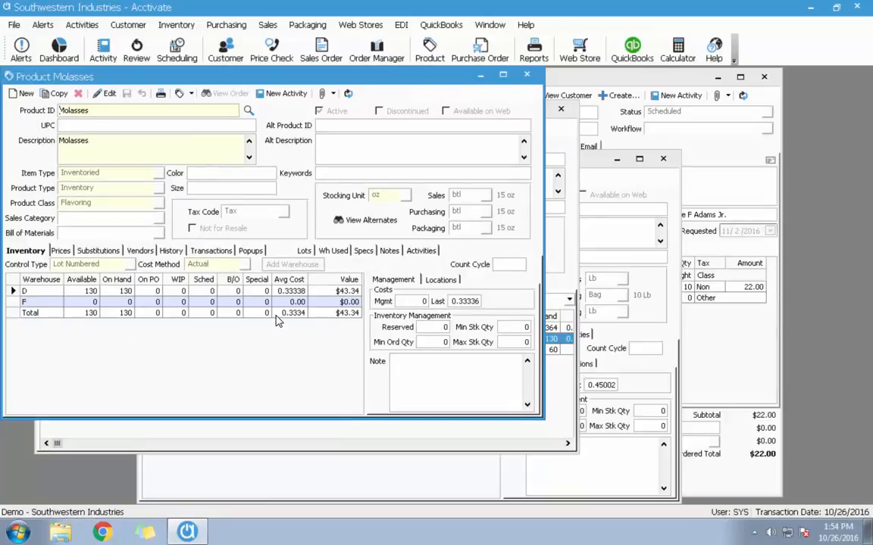
click(530, 75)
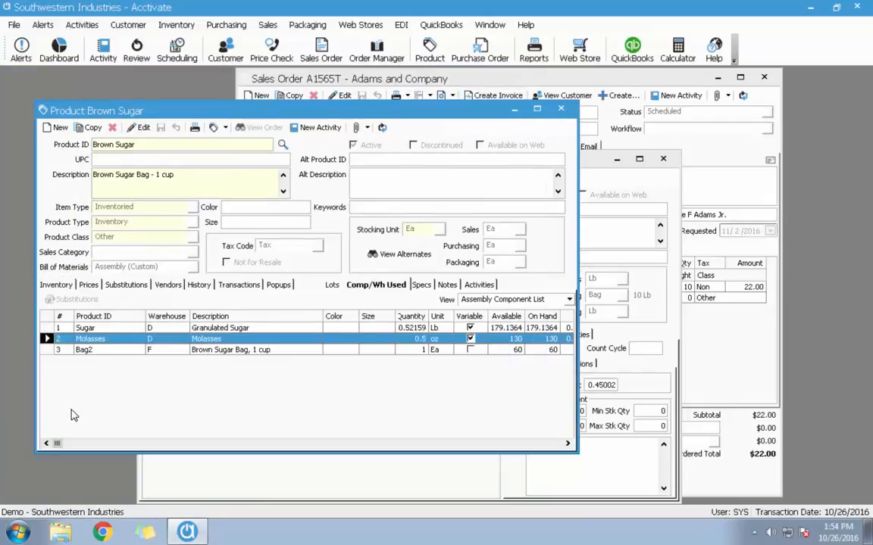
click(51, 285)
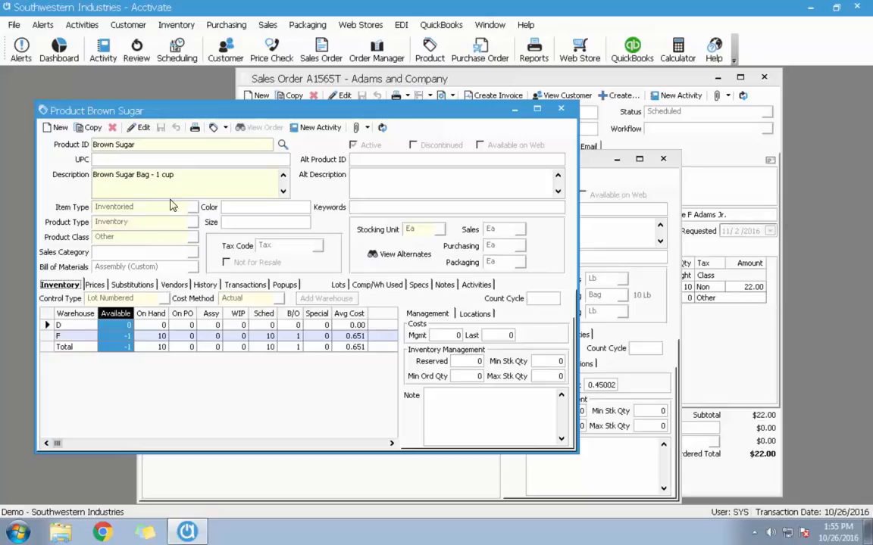
- Open the saved inventory trace 0010002 for Ground French Vanilla, lot GFV20161031
click(179, 27)
click(240, 185)
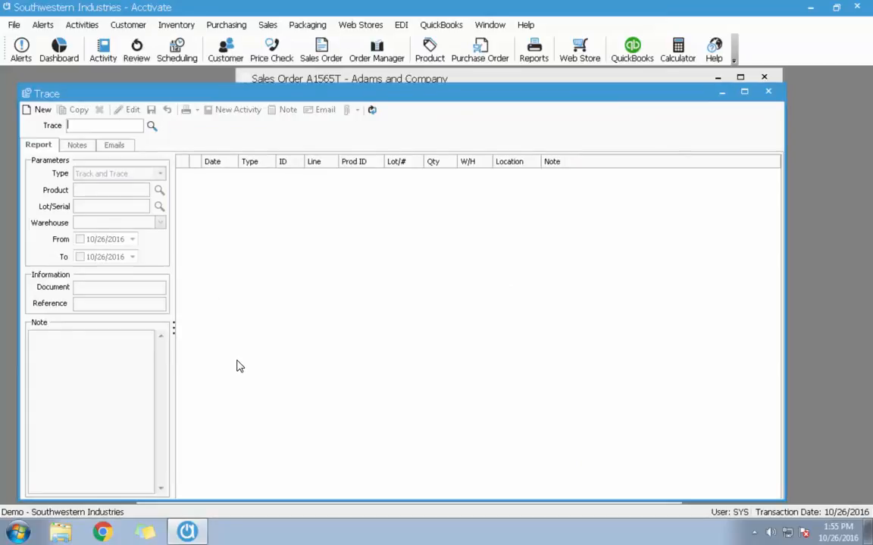
click(152, 126)
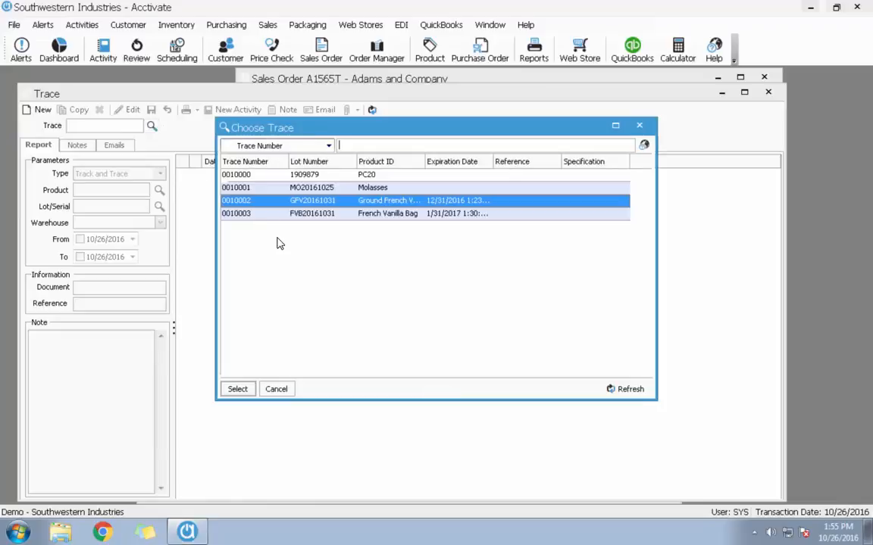
double_click(294, 204)
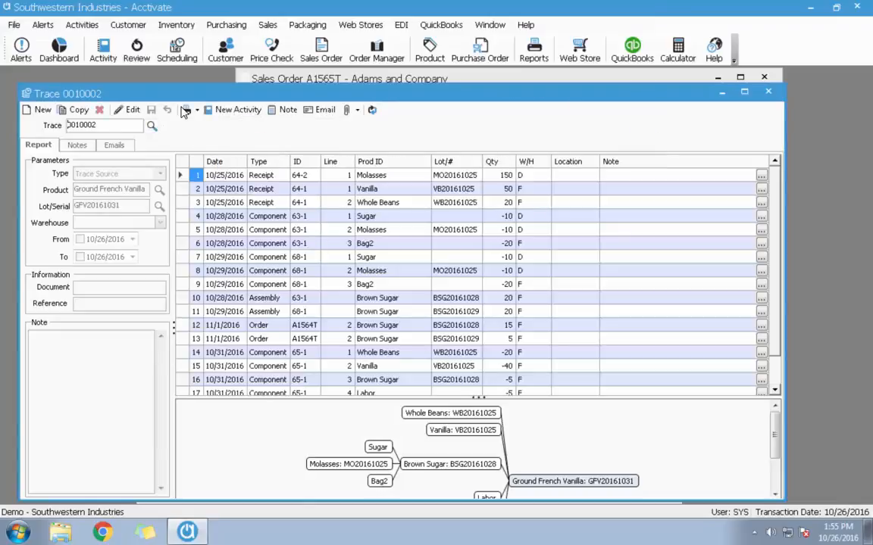
- Preview the trace report, review its export formats without exporting, and close the preview and the trace
click(186, 110)
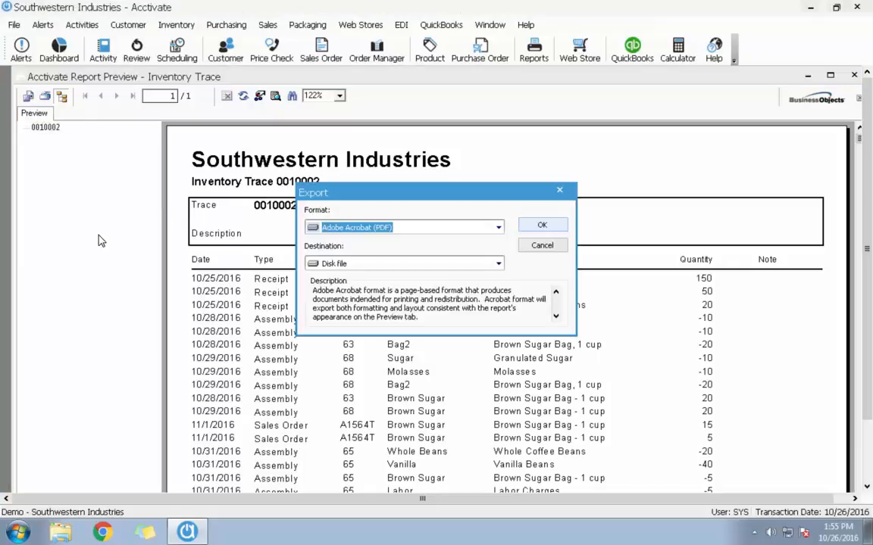
click(499, 228)
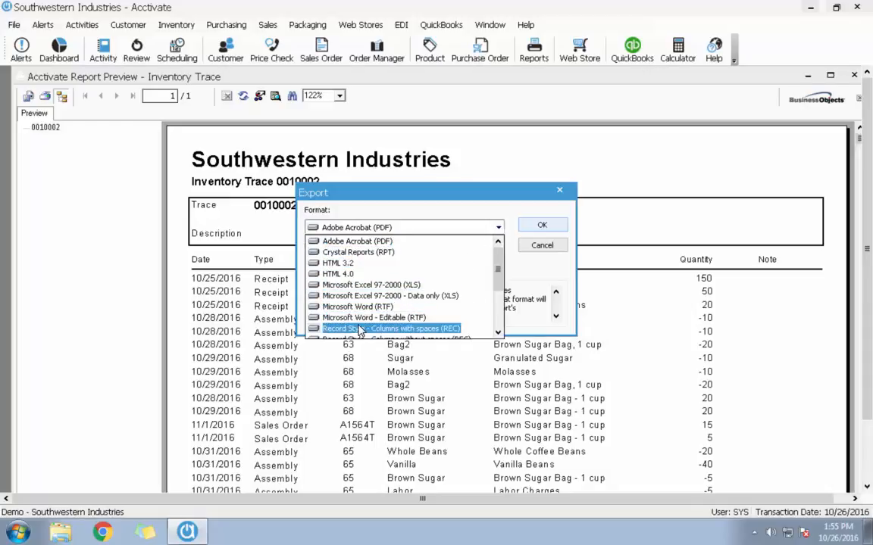
click(522, 264)
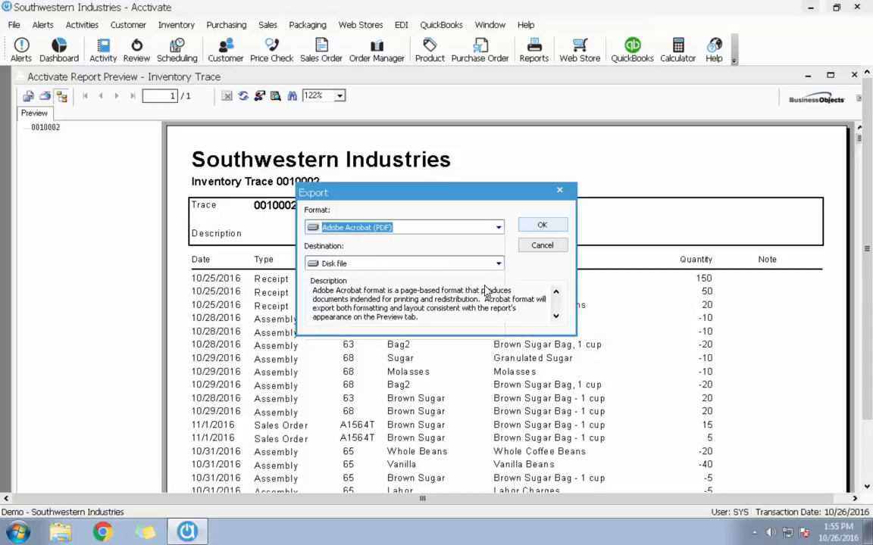
click(543, 247)
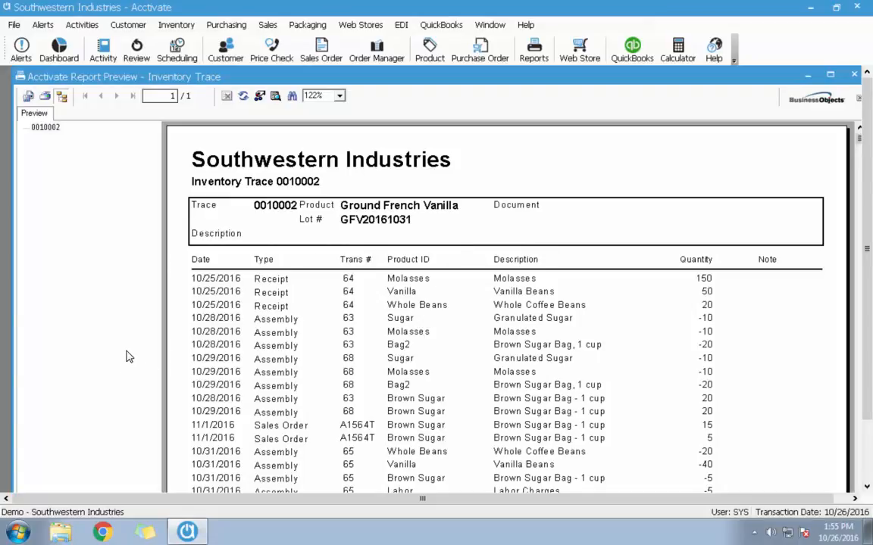
click(856, 78)
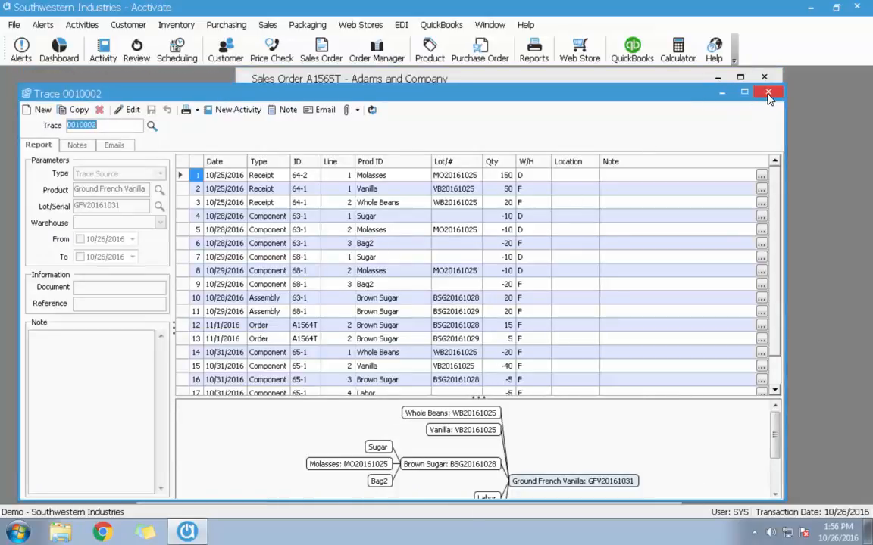
click(769, 97)
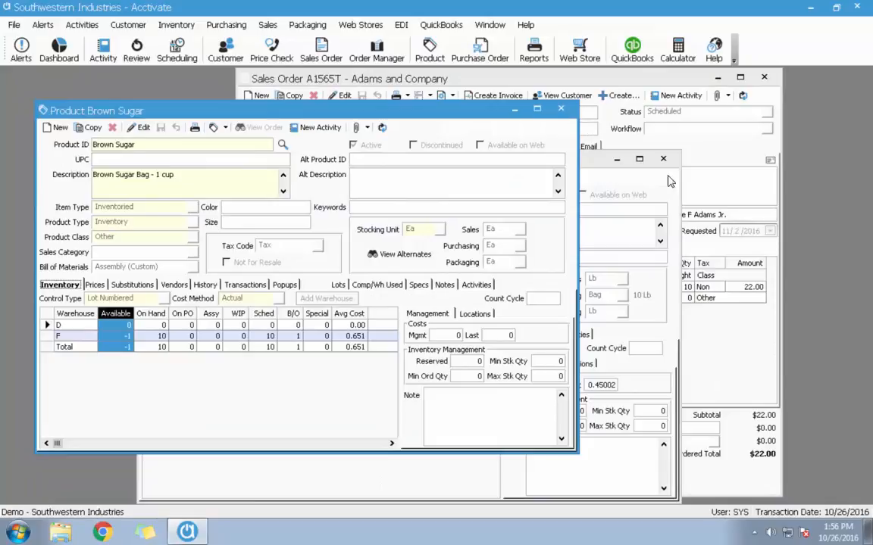
- Close the Sugar product record and load product PC20 in place of Brown Sugar
click(663, 159)
click(172, 146)
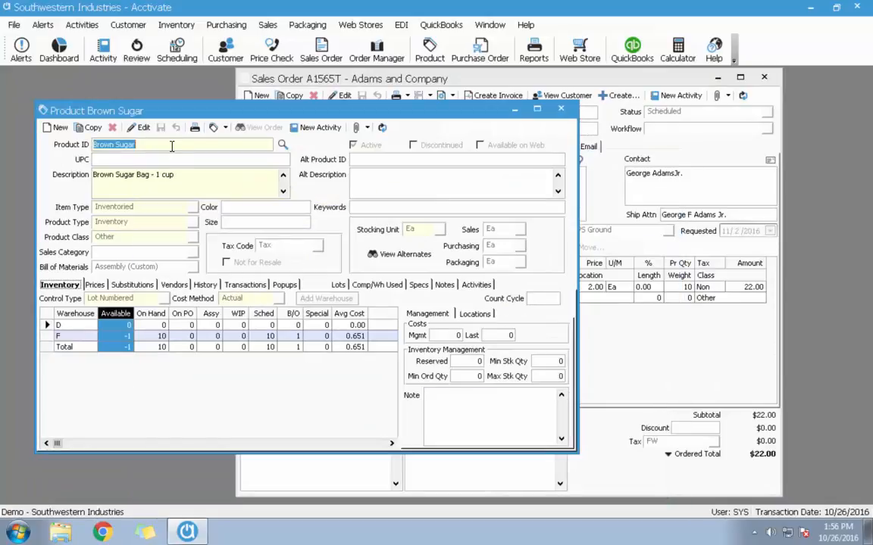
text(PC20)
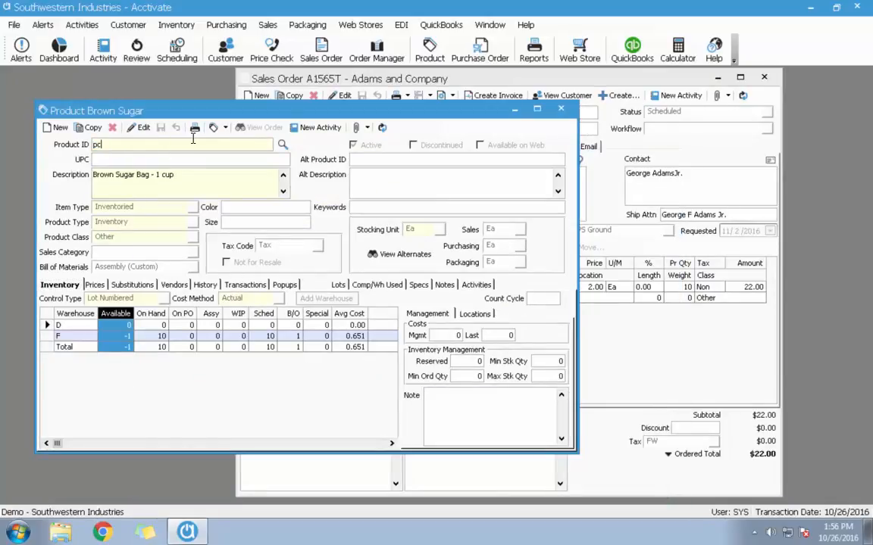
key(Tab)
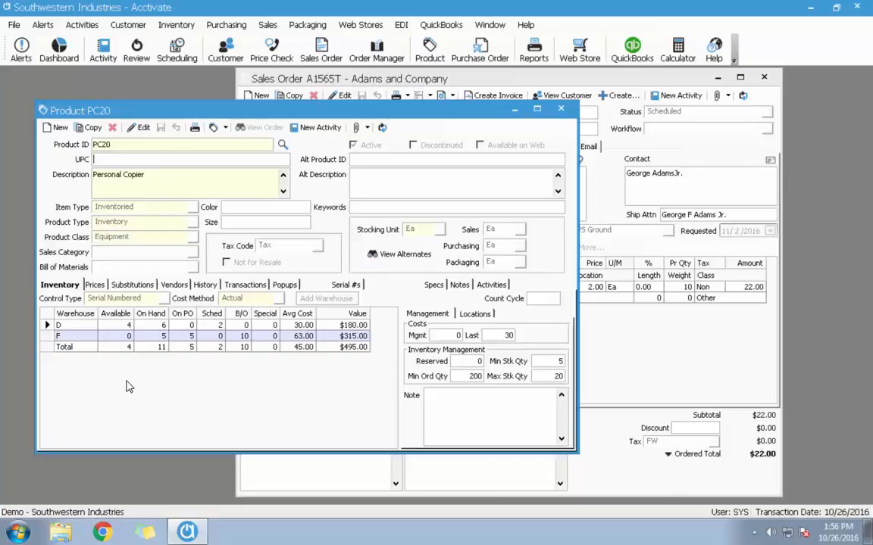
- List PC20's serial numbers for warehouse D, including the inactive ones
click(343, 285)
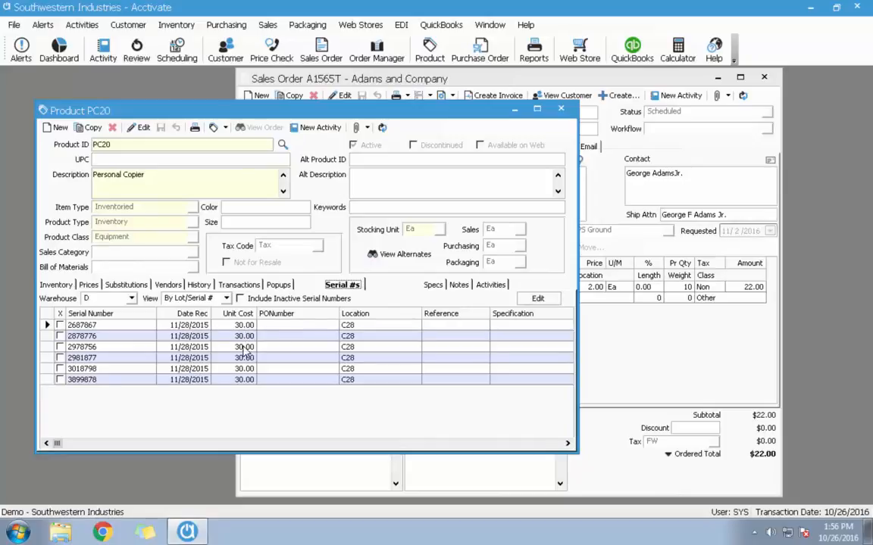
click(276, 336)
click(277, 357)
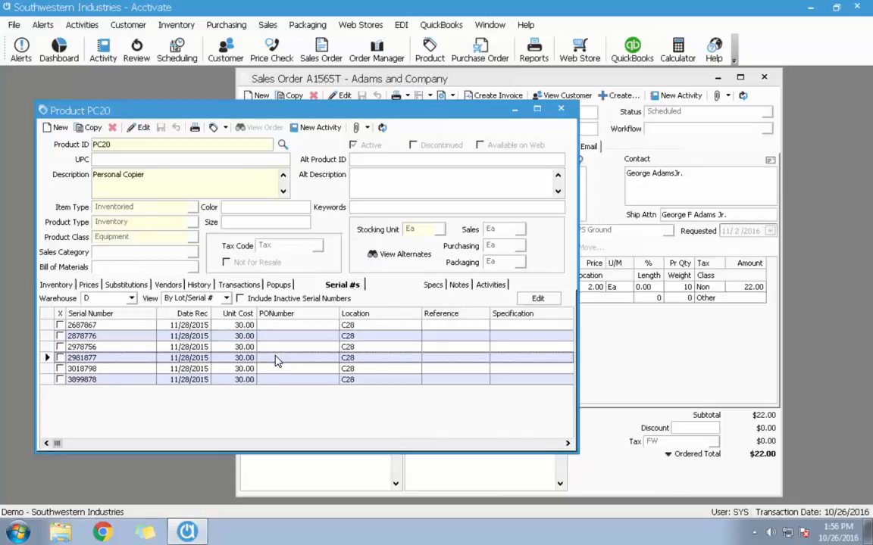
click(240, 299)
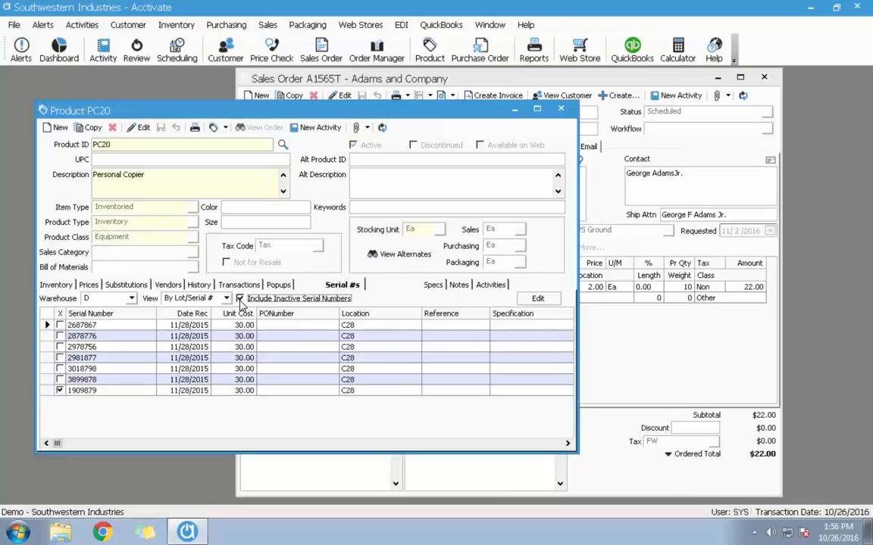
- View PC20's serial numbers for warehouse F, return to warehouse D with inactive ones excluded, and select the first serial number
click(108, 299)
click(116, 325)
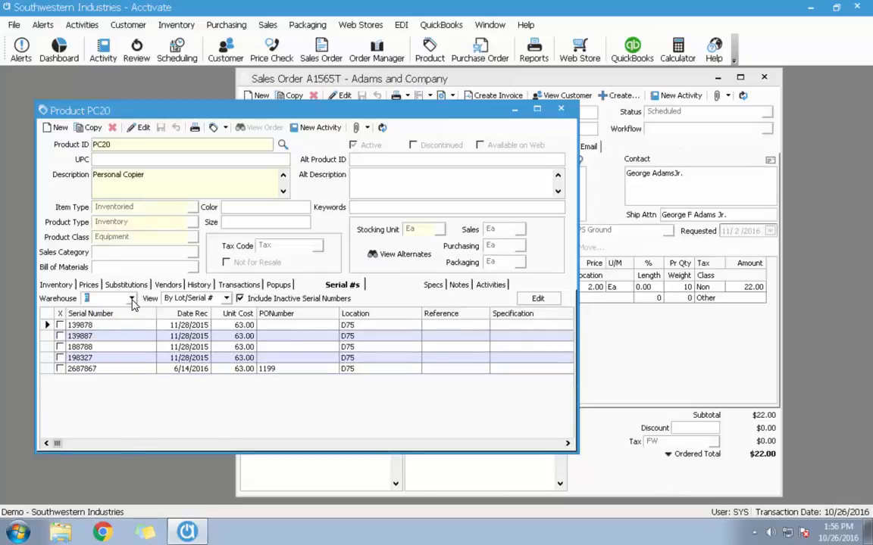
click(109, 299)
click(113, 312)
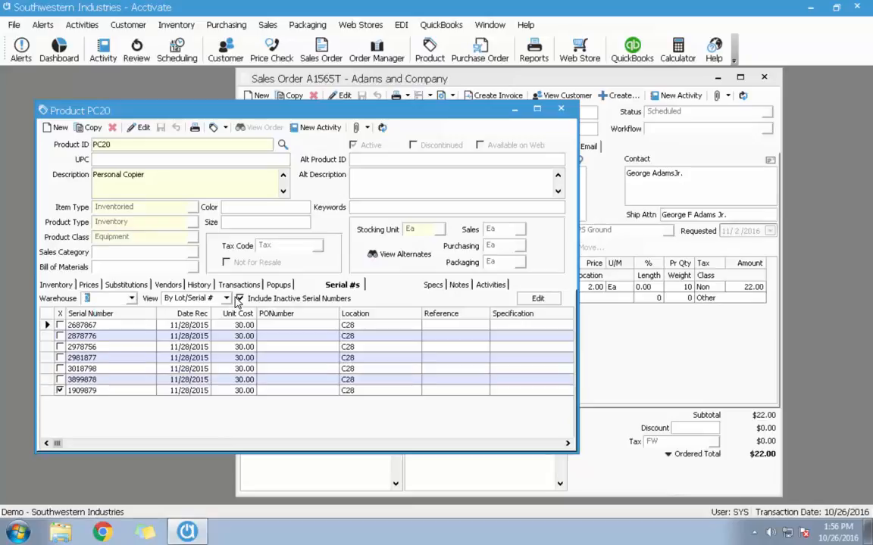
click(239, 299)
click(46, 325)
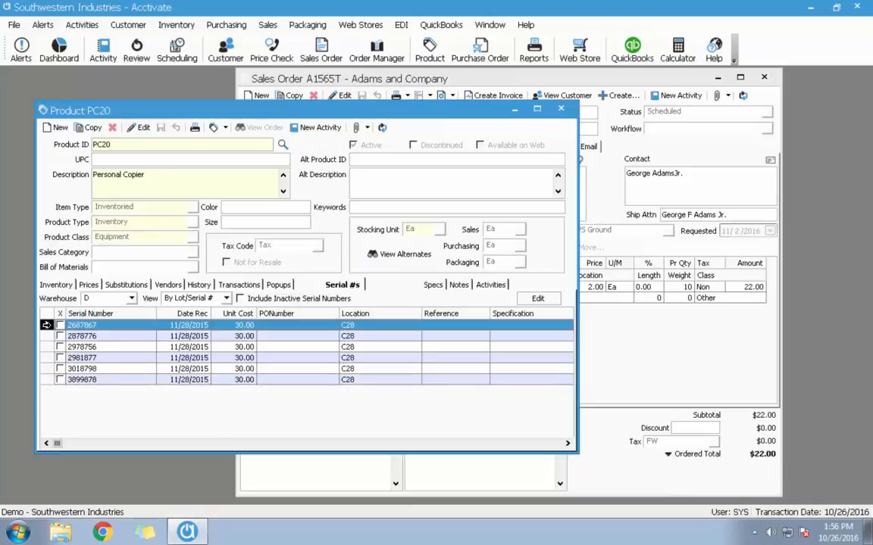